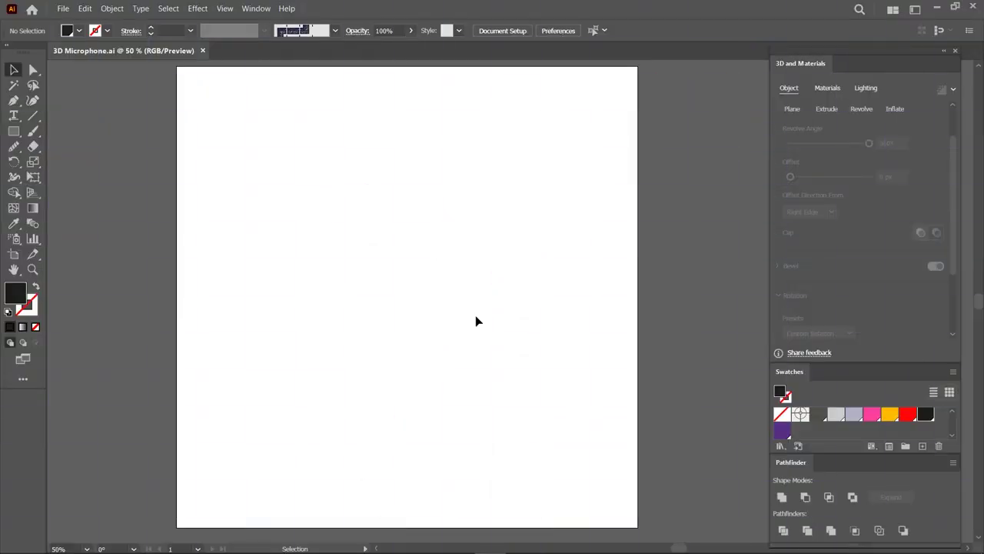
# - Draw a black circle at an exact size with the Ellipse tool
pyautogui.moveTo(14, 134); pyautogui.dragTo(48, 160)
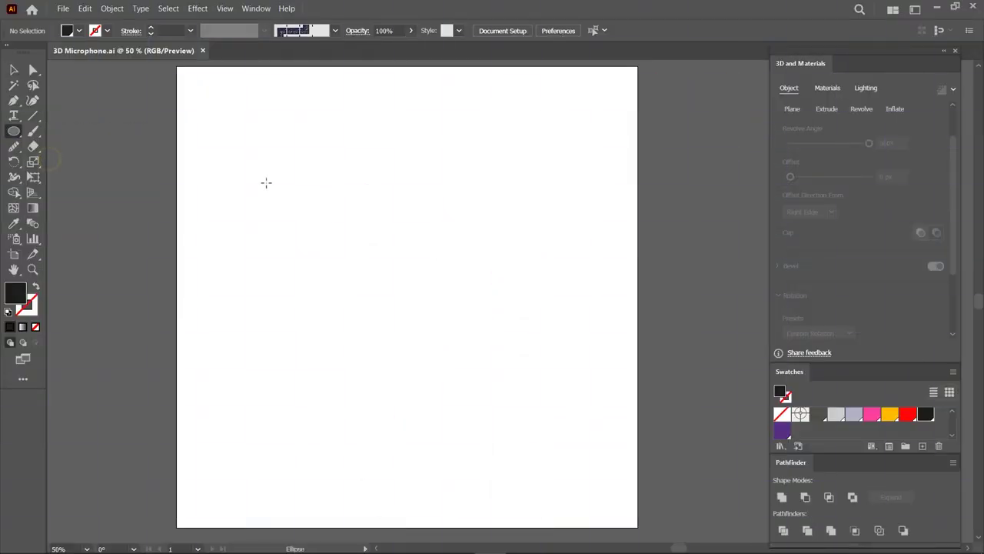
pyautogui.click(376, 176)
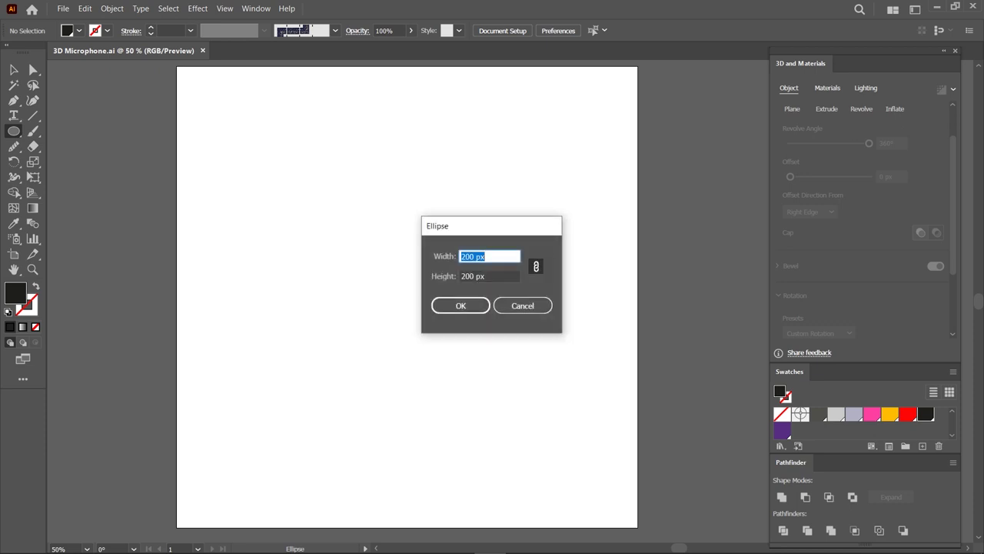
pyautogui.click(438, 301)
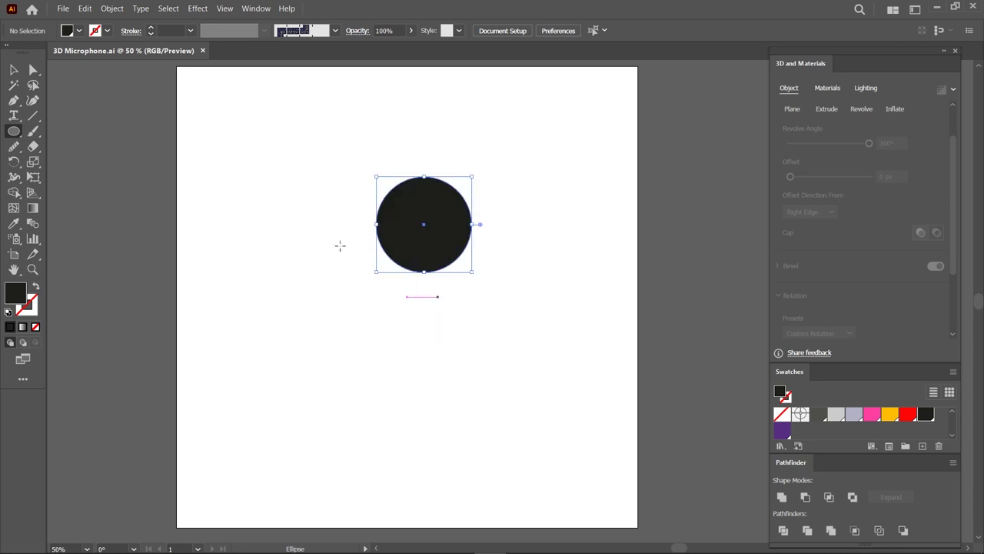
# - Add two rounded rectangles: 70×26 px and a 55 px wide one below the circle
pyautogui.click(27, 136)
pyautogui.click(53, 147)
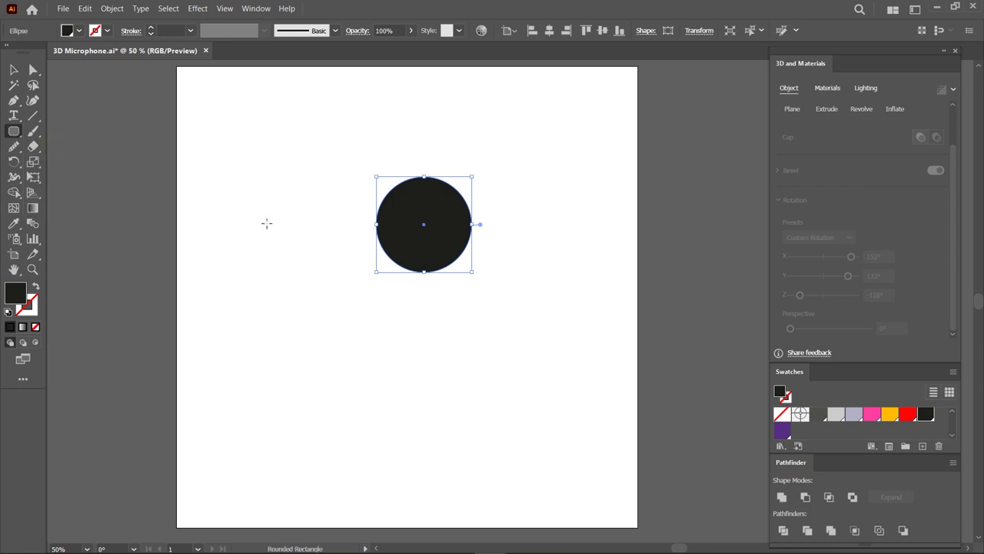
pyautogui.click(278, 224)
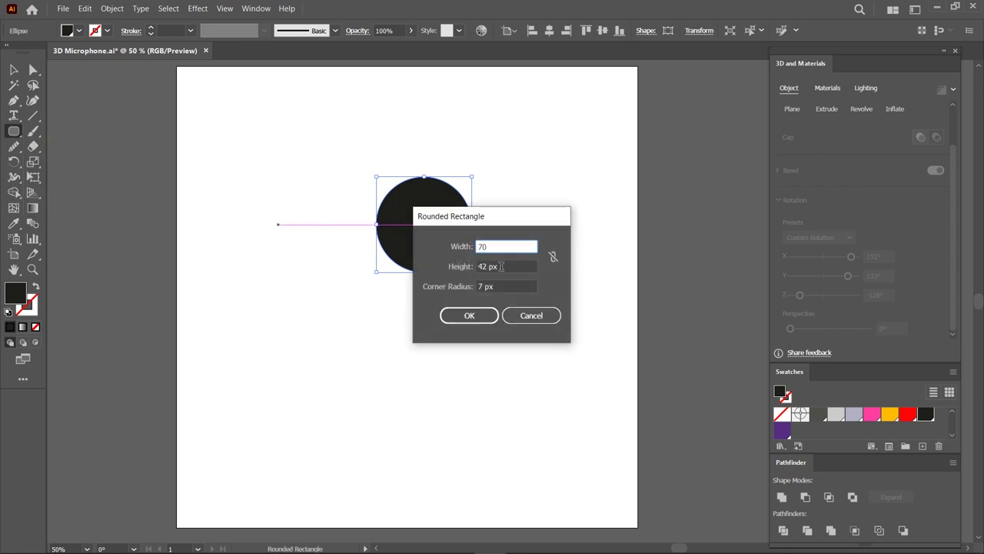
pyautogui.press('Tab')
pyautogui.write('26')
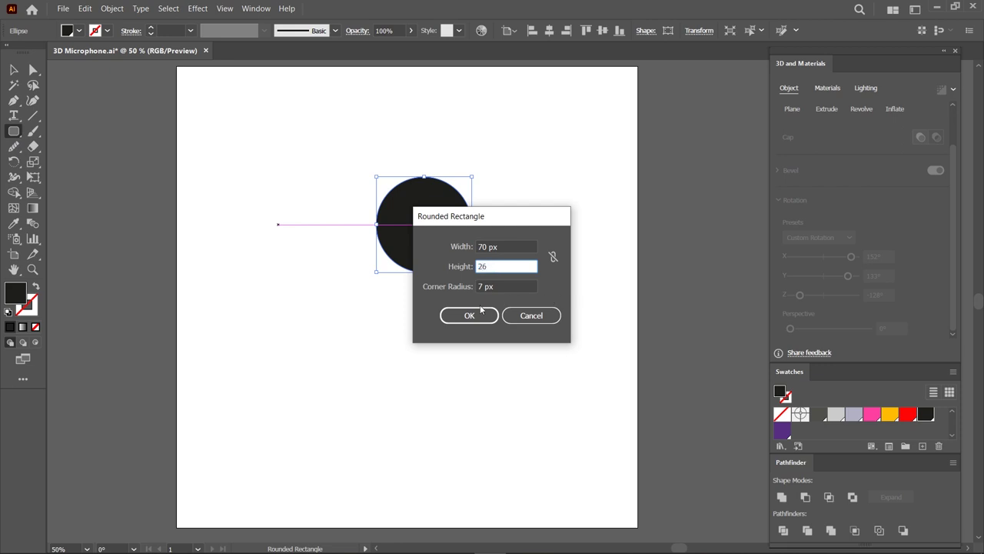
pyautogui.doubleClick(480, 286)
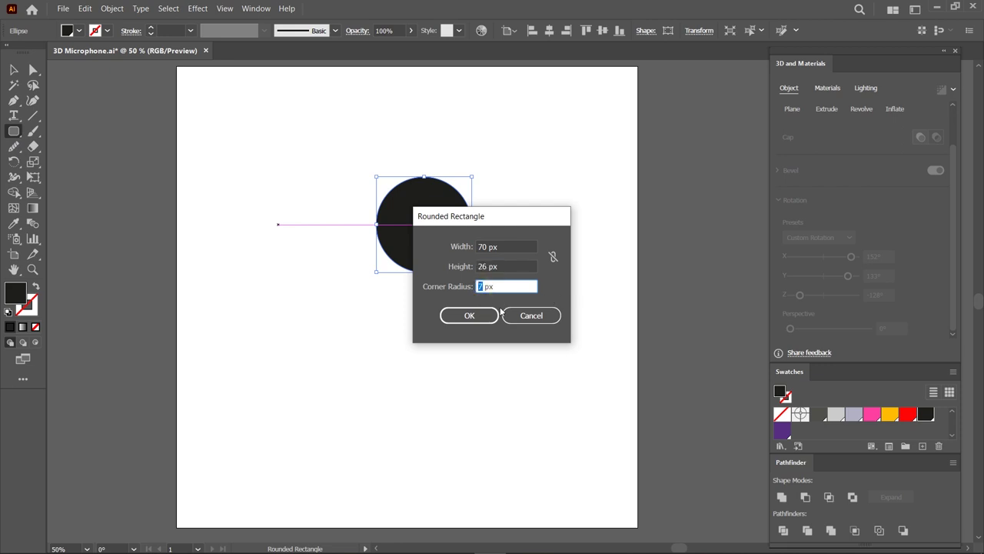
pyautogui.write('6')
pyautogui.click(485, 315)
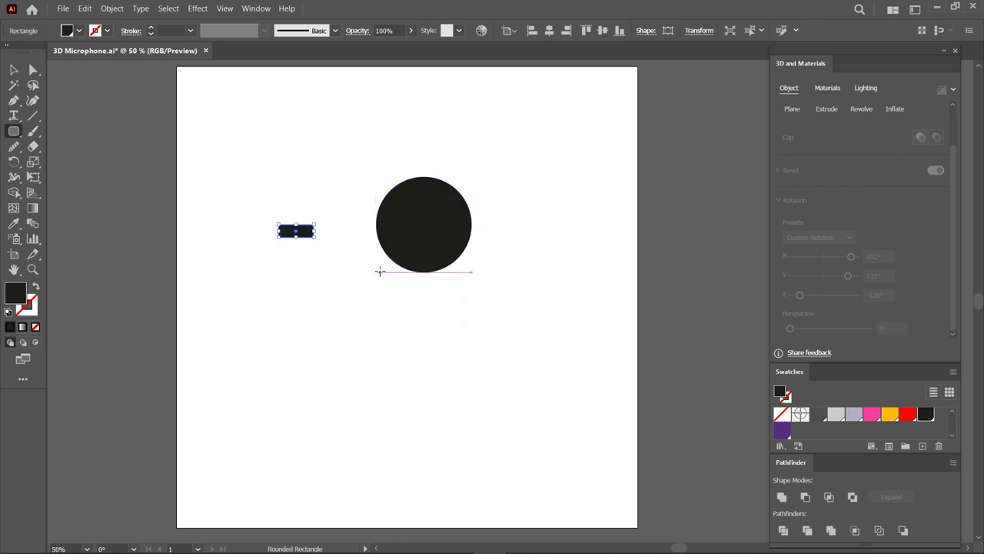
pyautogui.click(380, 270)
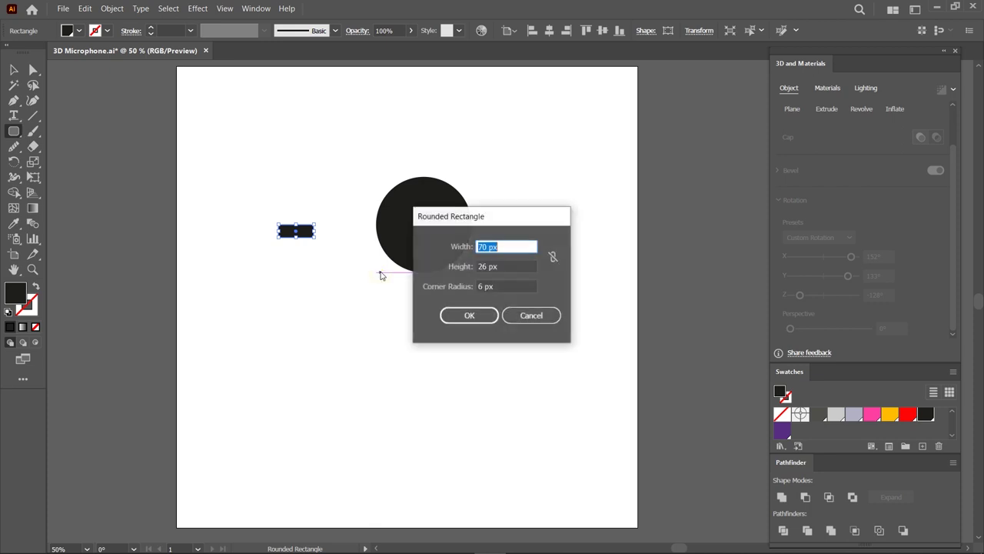
pyautogui.click(497, 266)
pyautogui.click(472, 314)
# - Add a 47×265 px bar and a 22×44 px block, then move the circle up-left
pyautogui.moveTo(16, 133); pyautogui.dragTo(49, 131)
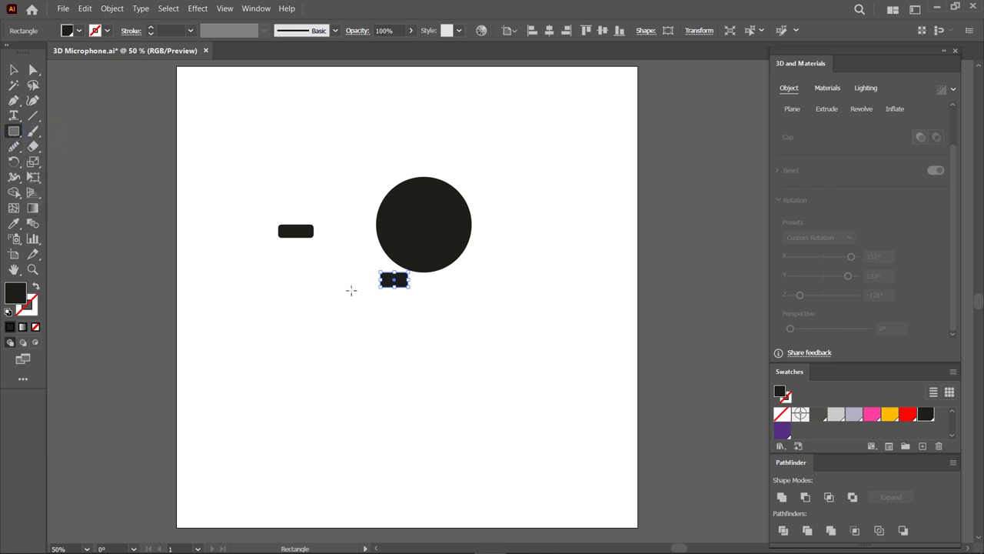
pyautogui.click(350, 290)
pyautogui.write('47')
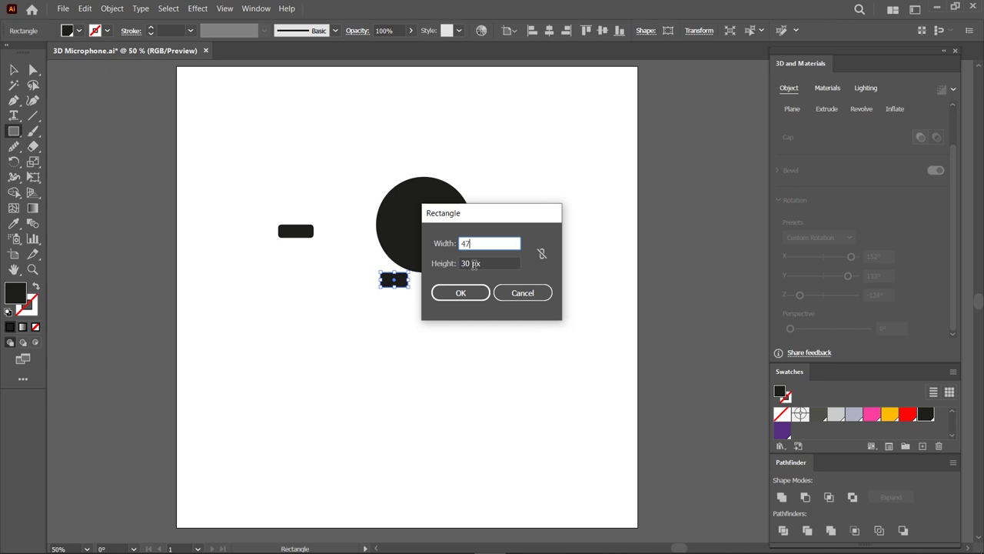
pyautogui.press('Tab')
pyautogui.write('26')
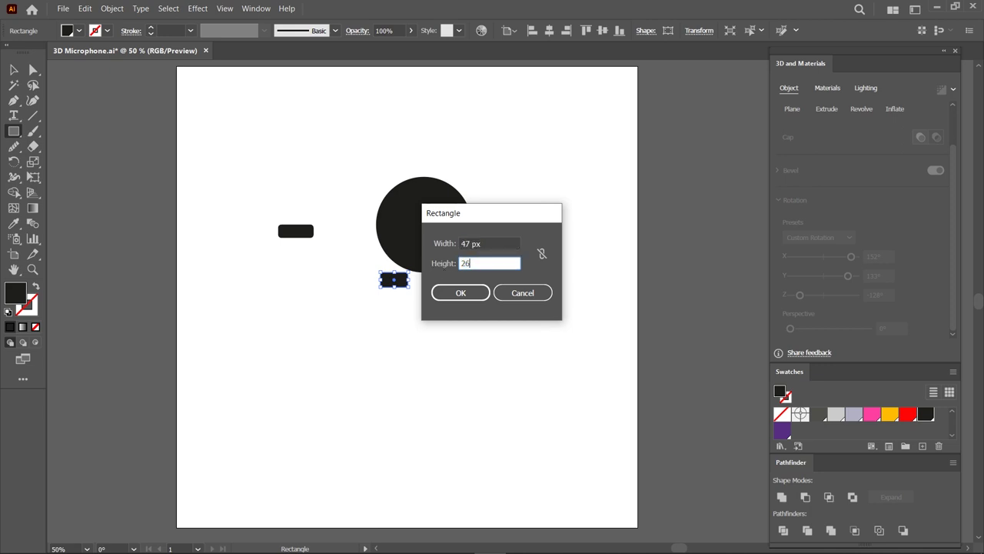
pyautogui.write('0')
pyautogui.click(461, 292)
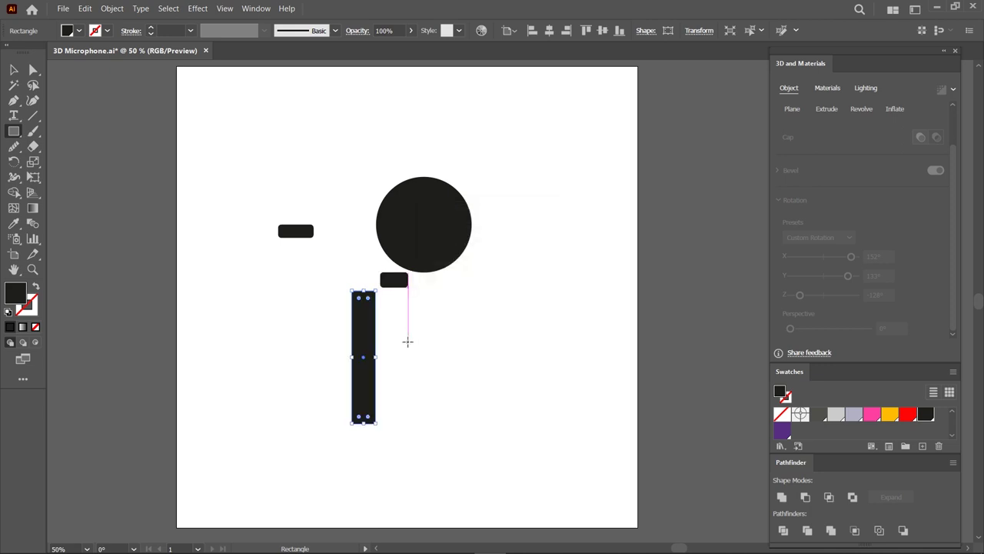
pyautogui.click(408, 341)
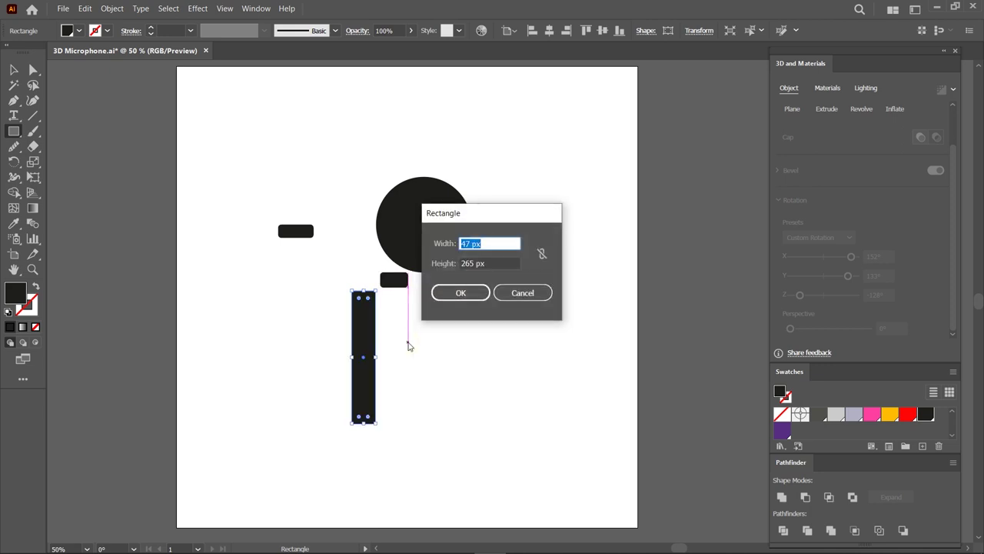
pyautogui.press('Tab')
pyautogui.write('50')
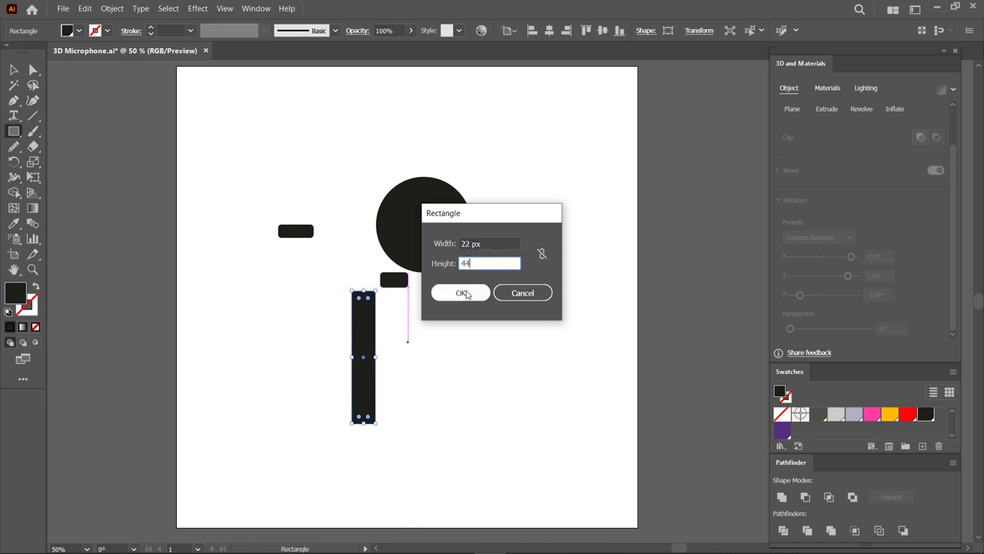
pyautogui.click(461, 292)
pyautogui.click(10, 70)
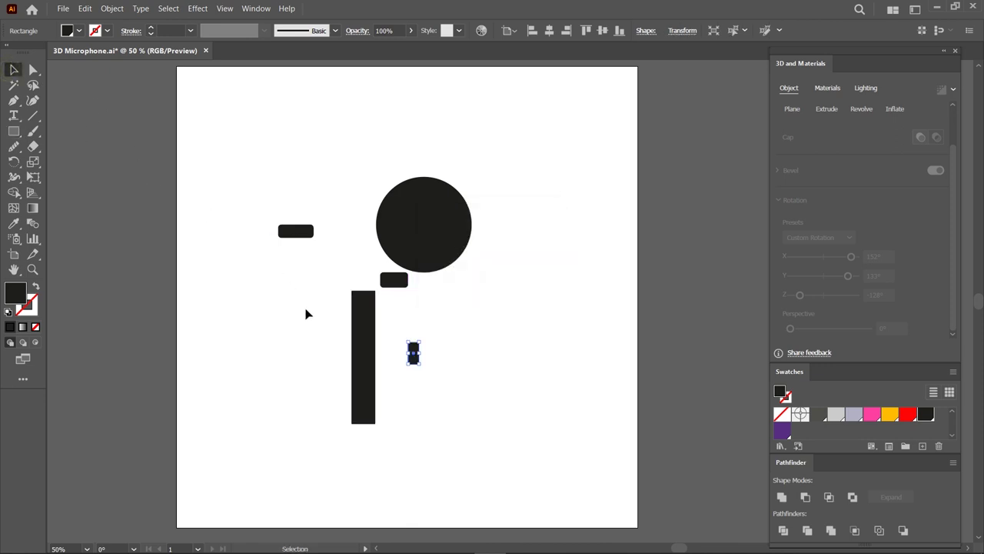
pyautogui.moveTo(417, 235); pyautogui.dragTo(398, 217)
# - Cut the circle at its top anchor and delete its right side, leaving a half circle
pyautogui.press('a')
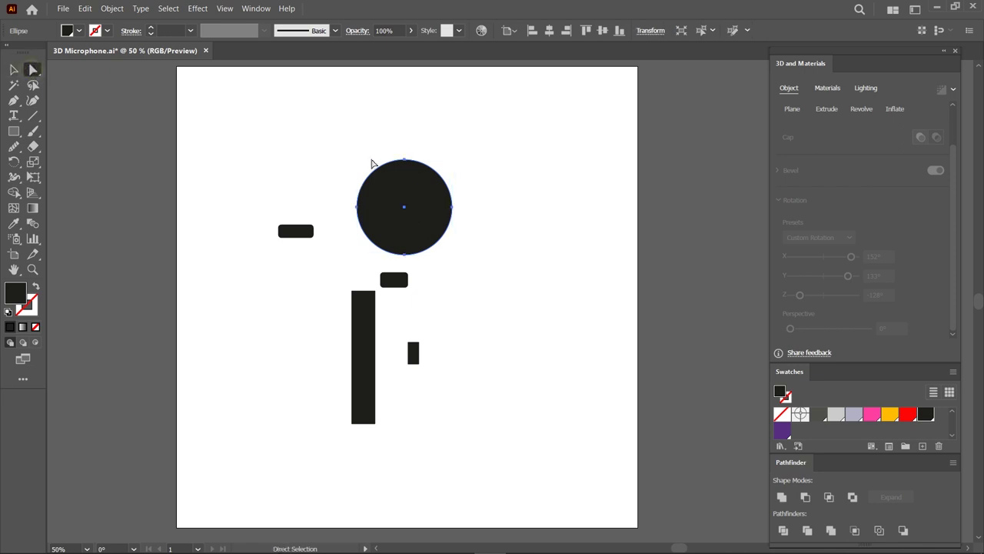
pyautogui.scroll(1, 407, 161)
pyautogui.scroll(1, 406, 160)
pyautogui.click(404, 157)
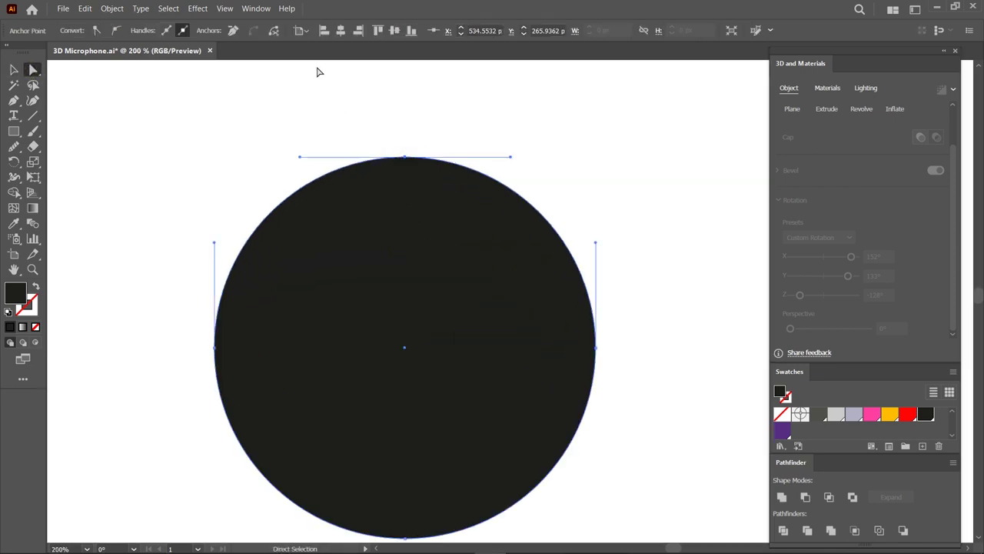
pyautogui.click(273, 34)
pyautogui.click(233, 30)
pyautogui.click(233, 30)
pyautogui.press('v')
pyautogui.click(413, 226)
# - Fill the small rounded rectangle red and the remaining shapes purple
pyautogui.scroll(-1, 412, 226)
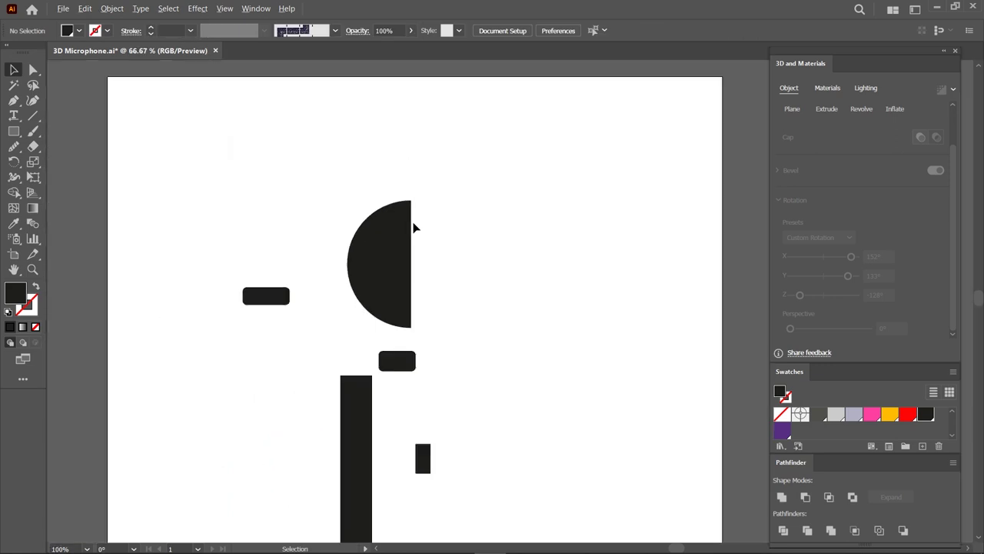
pyautogui.click(269, 298)
pyautogui.click(907, 415)
pyautogui.scroll(-1, 508, 353)
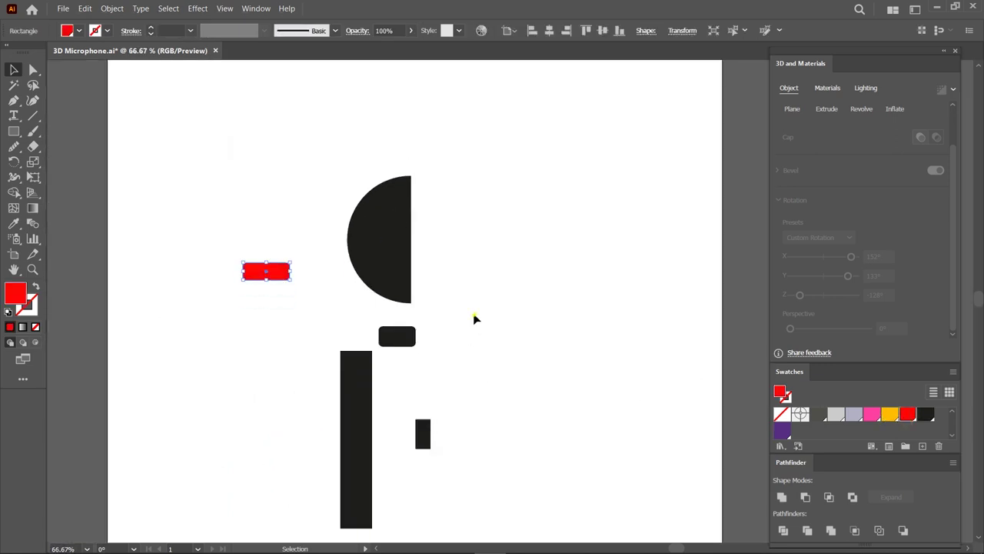
pyautogui.moveTo(474, 313); pyautogui.dragTo(315, 454)
pyautogui.click(781, 433)
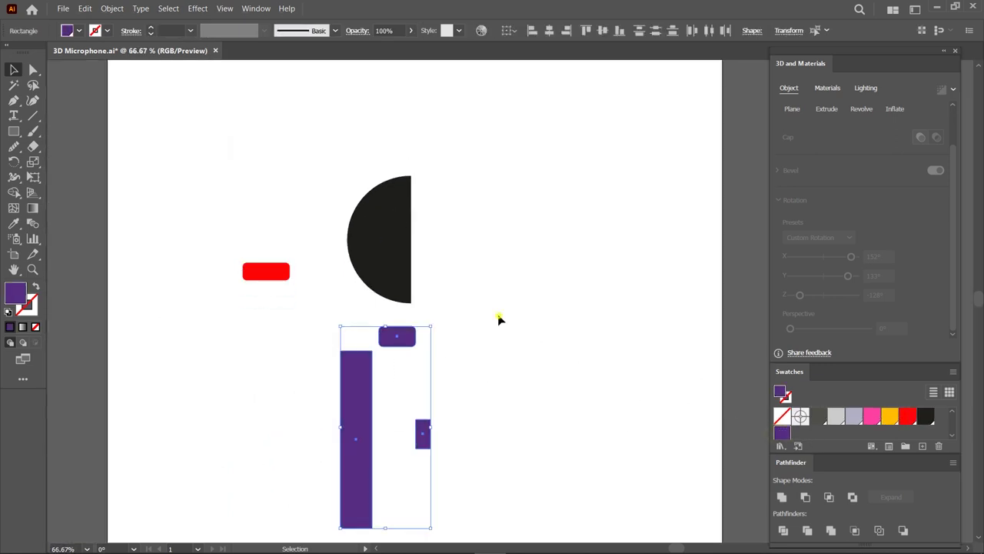
pyautogui.click(497, 320)
# - Right-align the purple bar, small rectangle, purple rounded rectangle and black half circle
pyautogui.click(366, 396)
pyautogui.keyDown('shift'); pyautogui.click(423, 434); pyautogui.keyUp('shift')
pyautogui.keyDown('shift'); pyautogui.click(412, 336); pyautogui.keyUp('shift')
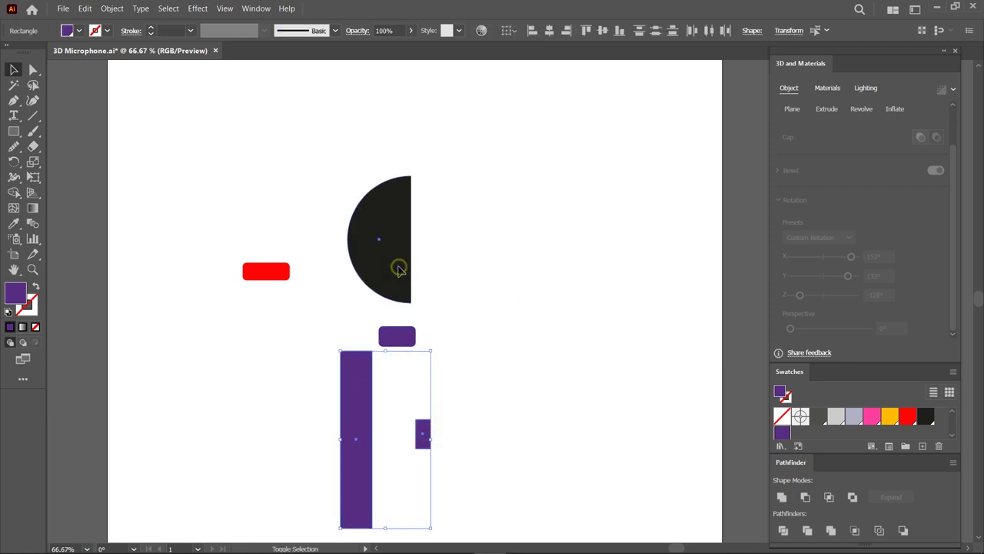
pyautogui.keyDown('shift'); pyautogui.click(397, 266); pyautogui.keyUp('shift')
pyautogui.click(566, 30)
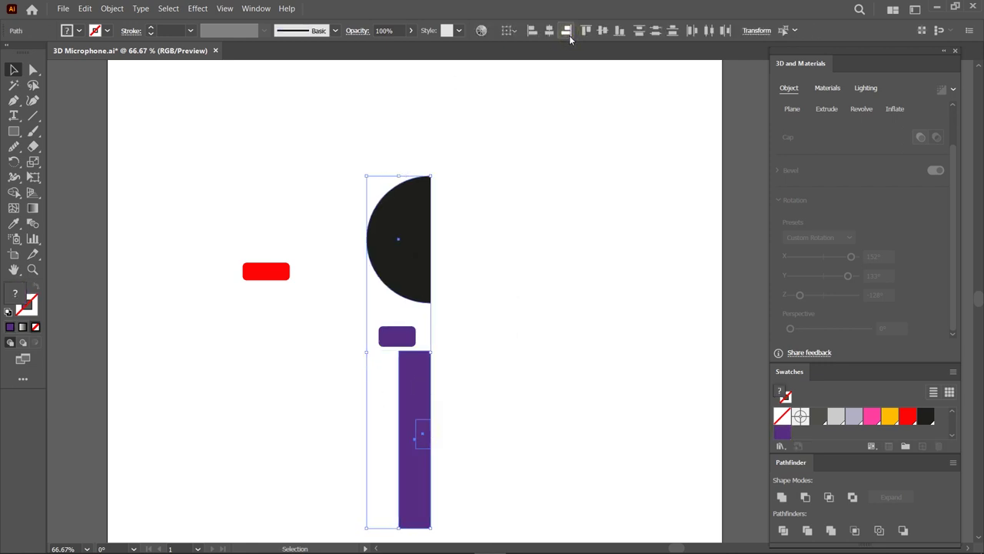
pyautogui.scroll(-2, 463, 240)
pyautogui.click(461, 276)
# - Stack the rounded cap, bar and base block under the half circle, with the red rectangle on it
pyautogui.moveTo(396, 291); pyautogui.dragTo(337, 308)
pyautogui.moveTo(406, 320); pyautogui.dragTo(408, 275)
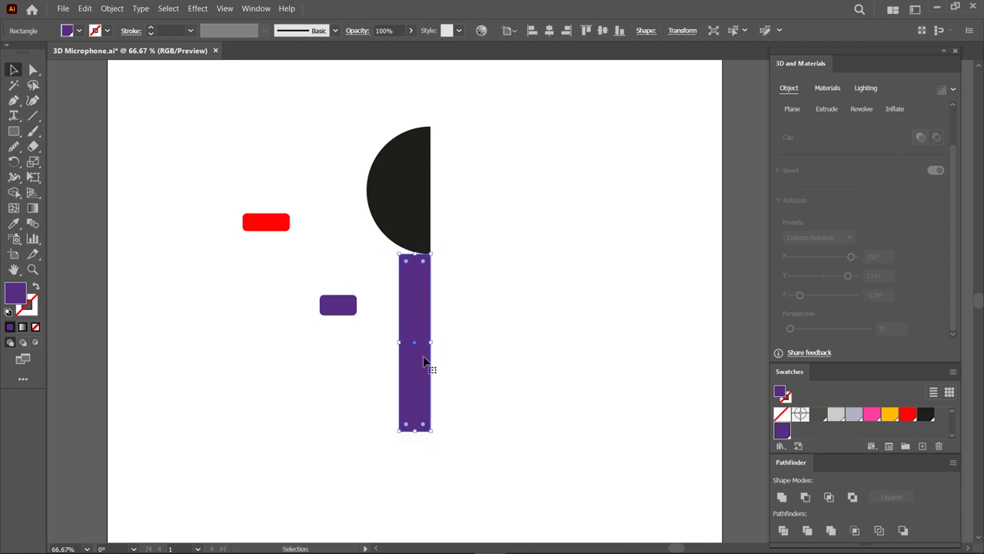
pyautogui.moveTo(424, 379); pyautogui.dragTo(424, 430)
pyautogui.moveTo(346, 312); pyautogui.dragTo(414, 267)
pyautogui.moveTo(283, 226); pyautogui.dragTo(392, 201)
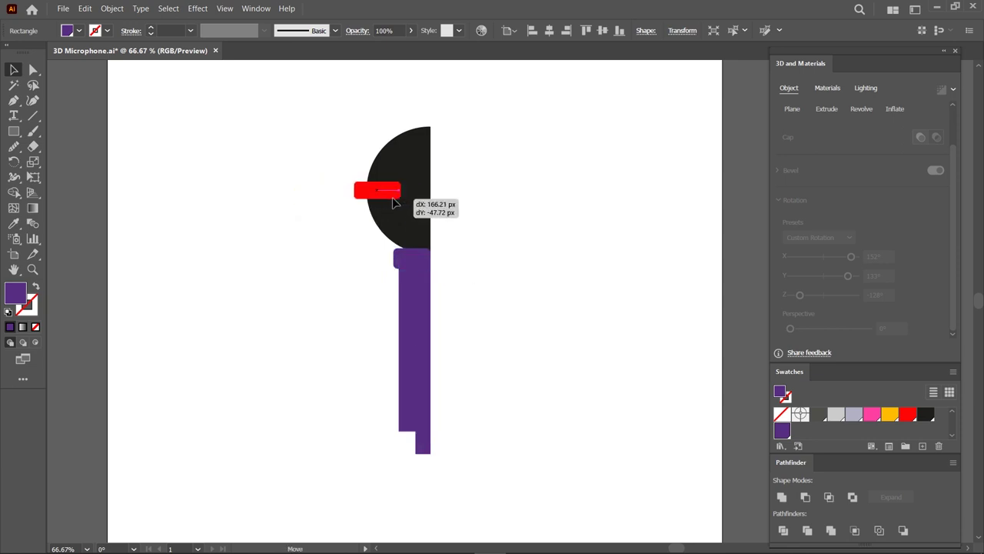
pyautogui.scroll(2, 392, 202)
pyautogui.scroll(4, 392, 202)
pyautogui.moveTo(363, 188); pyautogui.dragTo(389, 188)
pyautogui.scroll(-2, 301, 279)
pyautogui.scroll(-3, 489, 345)
# - Lower the purple bar and slant the bar's and base block's left edges inward
pyautogui.scroll(-1, 488, 345)
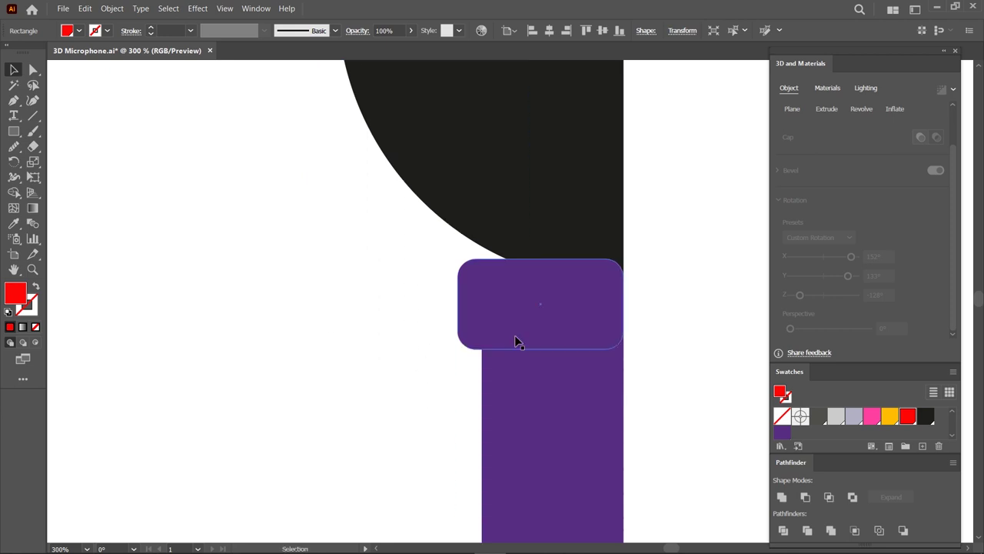
pyautogui.click(601, 269)
pyautogui.moveTo(556, 396); pyautogui.dragTo(555, 429)
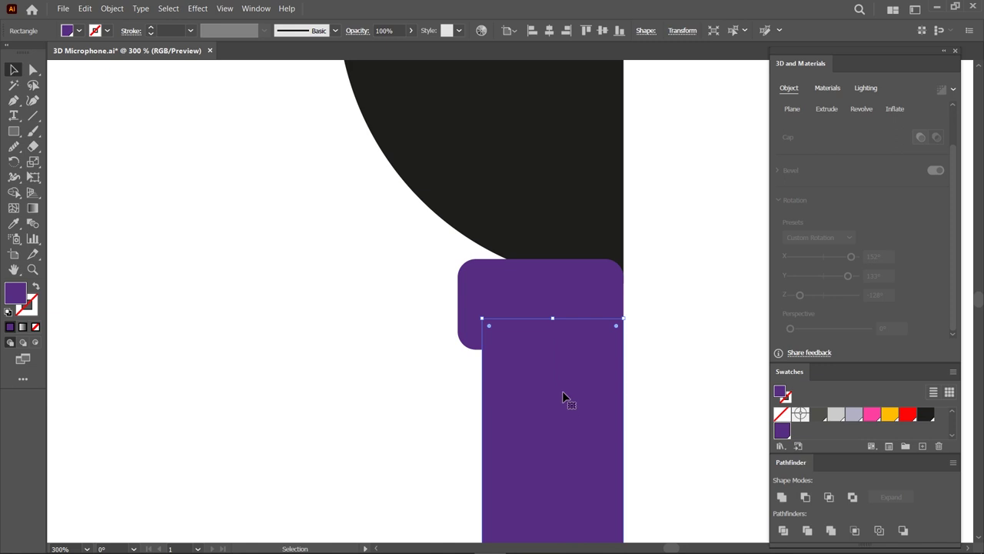
pyautogui.moveTo(556, 275); pyautogui.dragTo(556, 265)
pyautogui.scroll(-5, 556, 415)
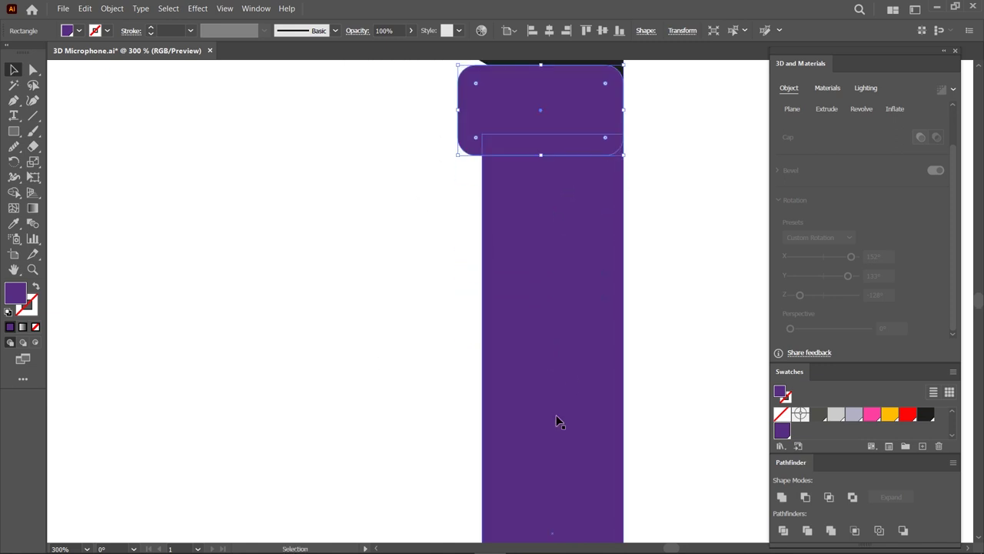
pyautogui.scroll(-3, 556, 419)
pyautogui.press('a')
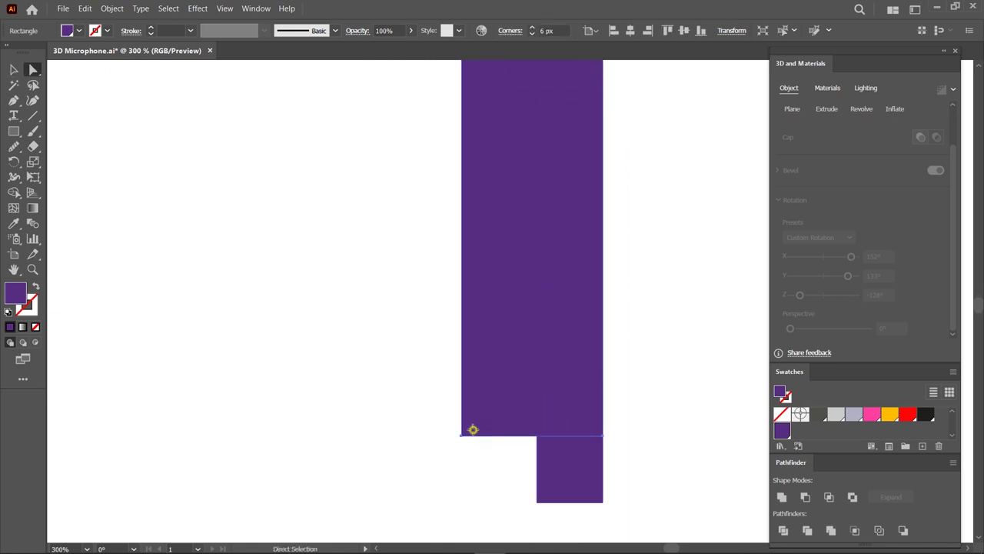
pyautogui.moveTo(464, 437); pyautogui.dragTo(501, 436)
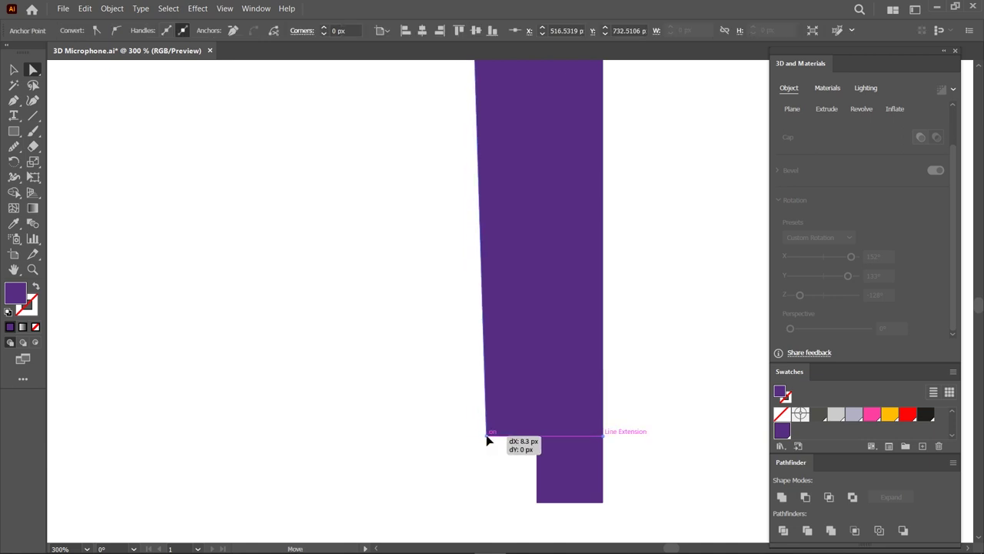
pyautogui.moveTo(501, 440); pyautogui.dragTo(505, 437)
pyautogui.click(555, 456)
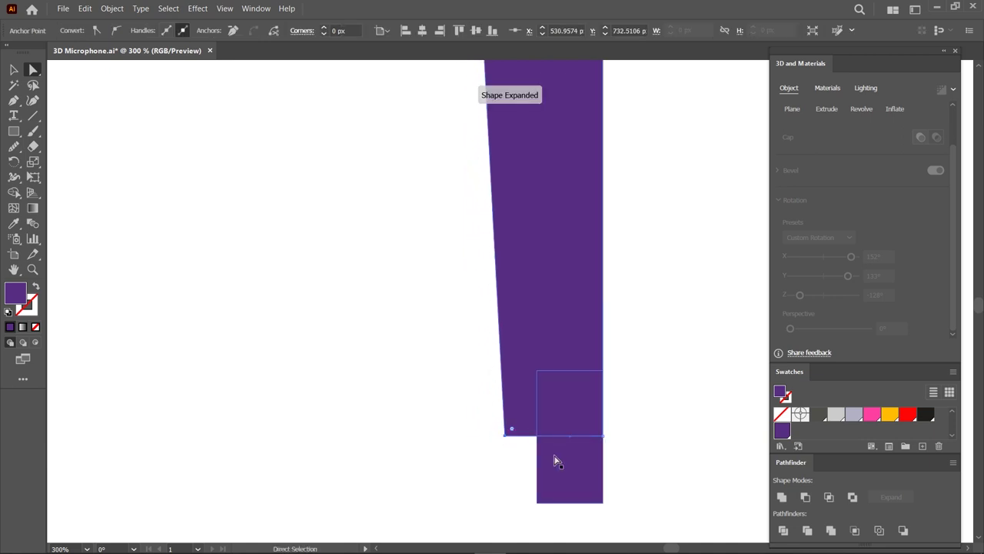
pyautogui.moveTo(543, 496)
pyautogui.mouseDown()
pyautogui.moveTo(557, 505)
pyautogui.moveTo(580, 460)
pyautogui.mouseUp()
# - Round the handle's lower corner to about 25.8 px and snug the tip up against it
pyautogui.click(515, 412)
pyautogui.moveTo(511, 432); pyautogui.dragTo(629, 375)
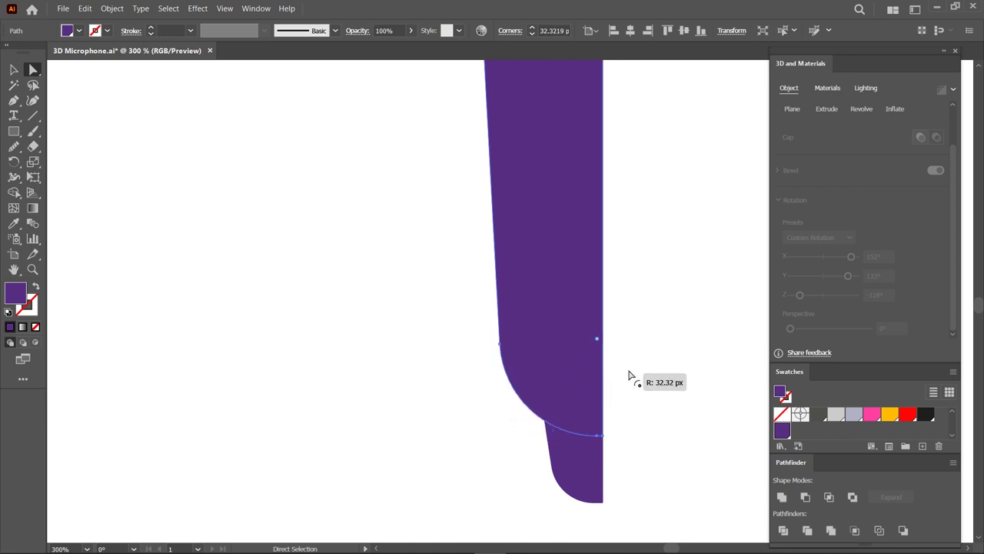
pyautogui.moveTo(629, 374); pyautogui.dragTo(608, 391)
pyautogui.click(13, 69)
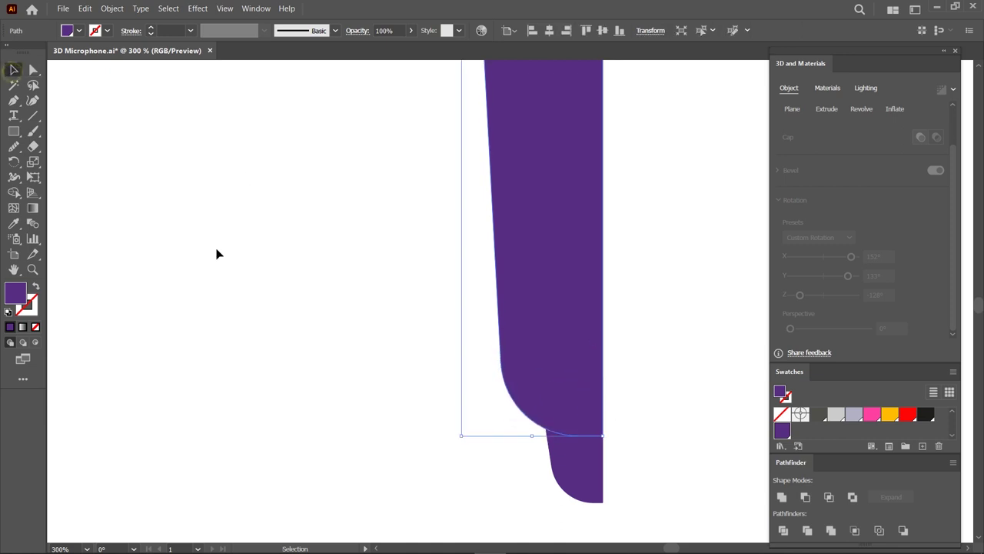
pyautogui.click(231, 264)
pyautogui.moveTo(569, 466); pyautogui.dragTo(569, 449)
pyautogui.hotkey('ctrl', '0')
pyautogui.moveTo(501, 144); pyautogui.dragTo(362, 446)
# - Group the selected microphone profile shapes
pyautogui.rightClick(441, 316)
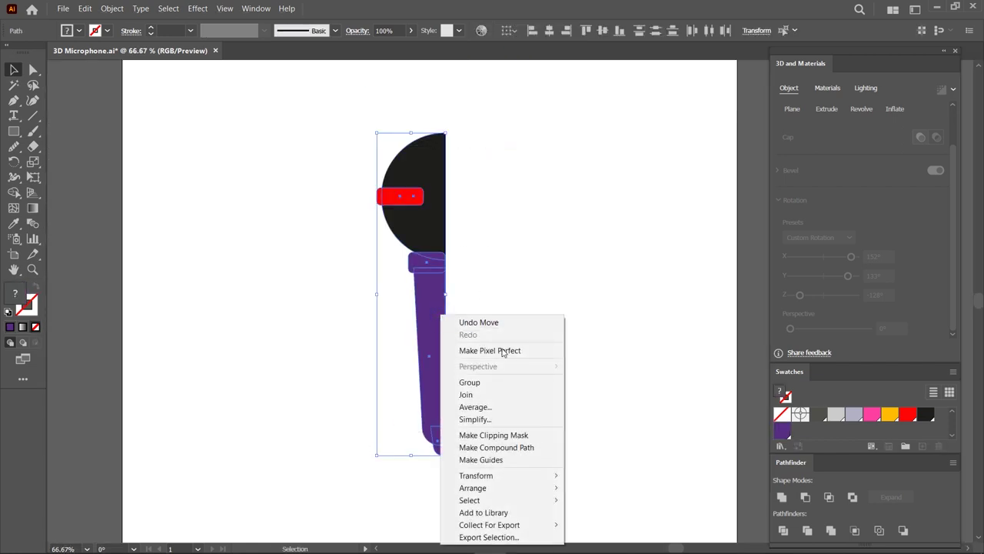
pyautogui.click(523, 383)
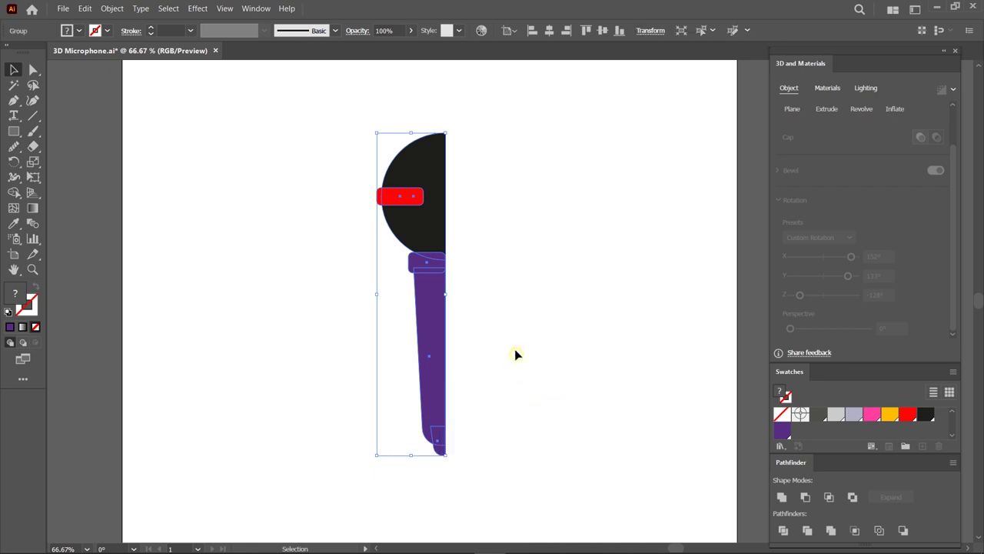
pyautogui.click(515, 356)
pyautogui.click(439, 226)
# - Revolve the group into 3D with Offset Direction From set to Right Edge
pyautogui.click(254, 8)
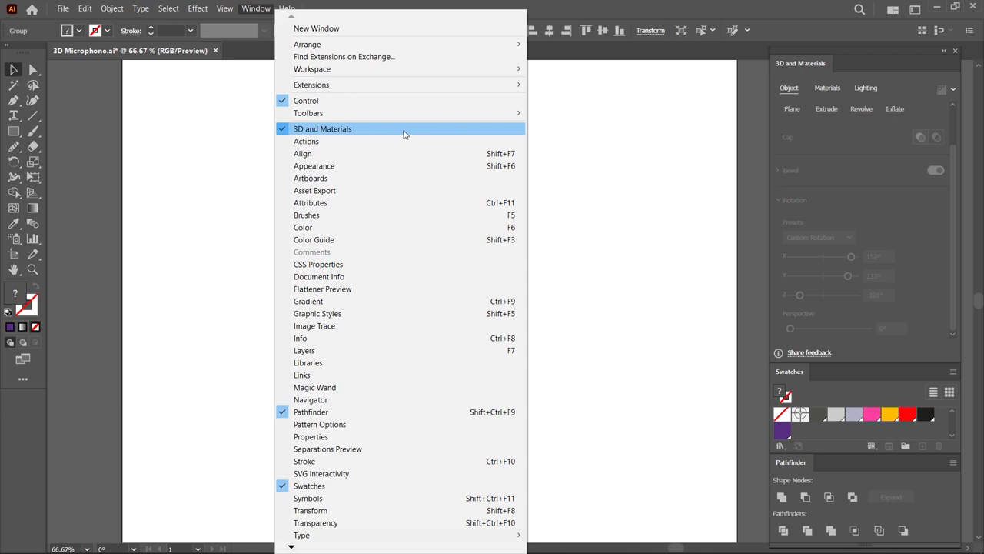
pyautogui.click(529, 156)
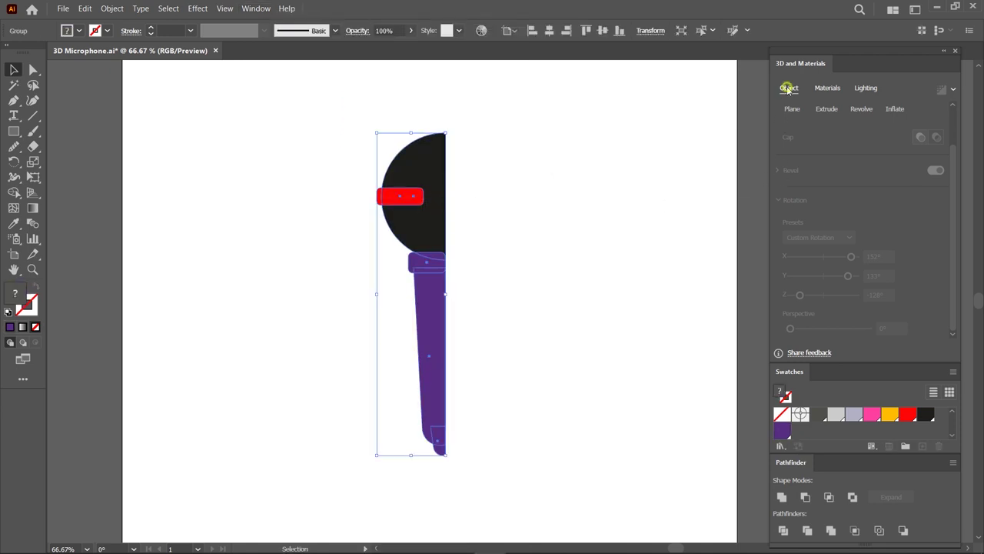
pyautogui.scroll(2, 794, 116)
pyautogui.click(861, 138)
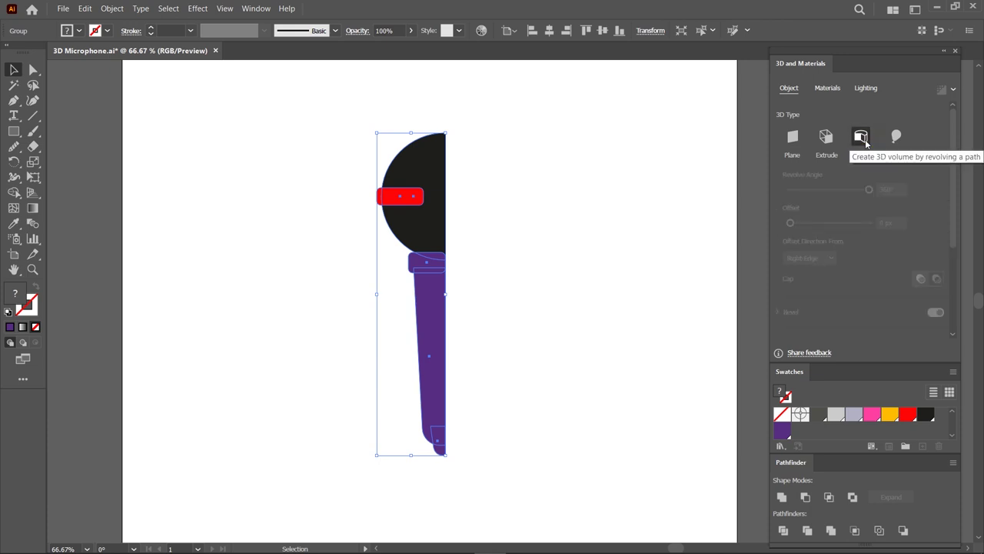
pyautogui.click(810, 257)
pyautogui.click(815, 282)
pyautogui.scroll(-2, 822, 284)
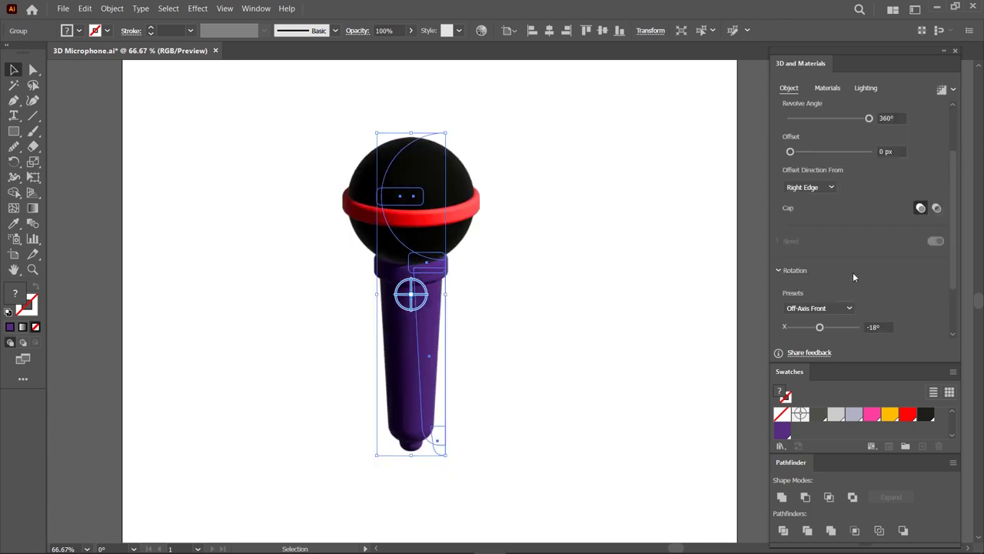
pyautogui.scroll(-2, 853, 272)
# - Enter a custom 3D rotation of X 152°, Y 133°, Z -128°
pyautogui.click(877, 256)
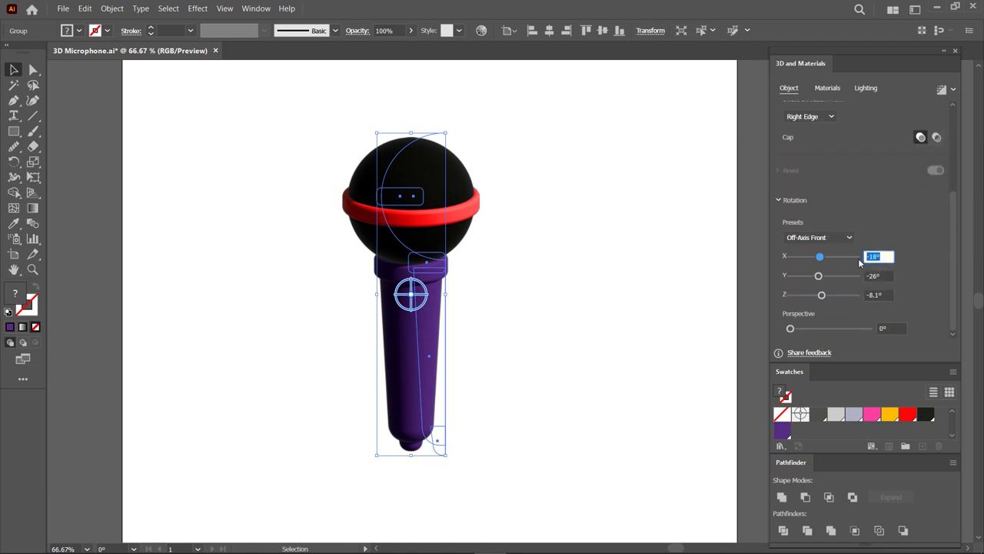
pyautogui.write('152')
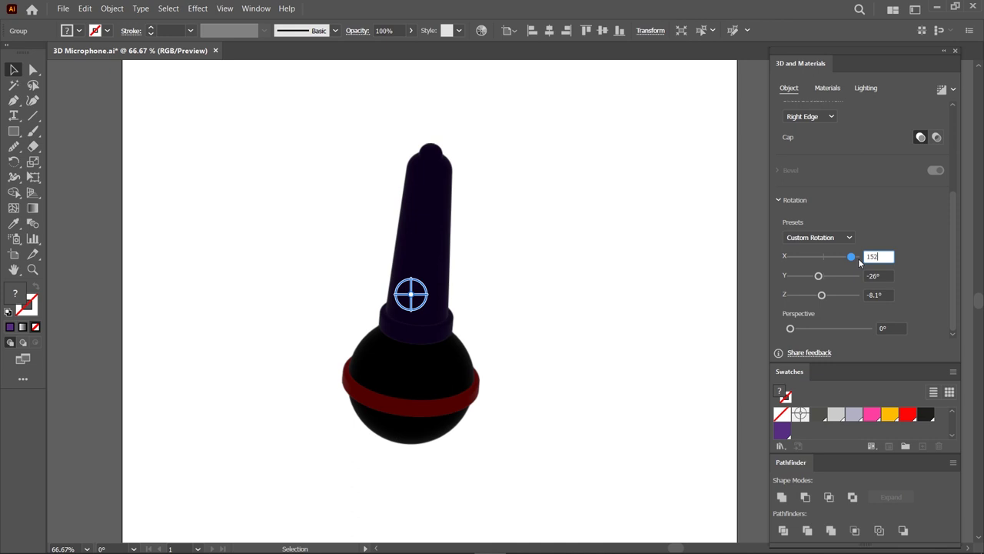
pyautogui.press('Tab')
pyautogui.write('33')
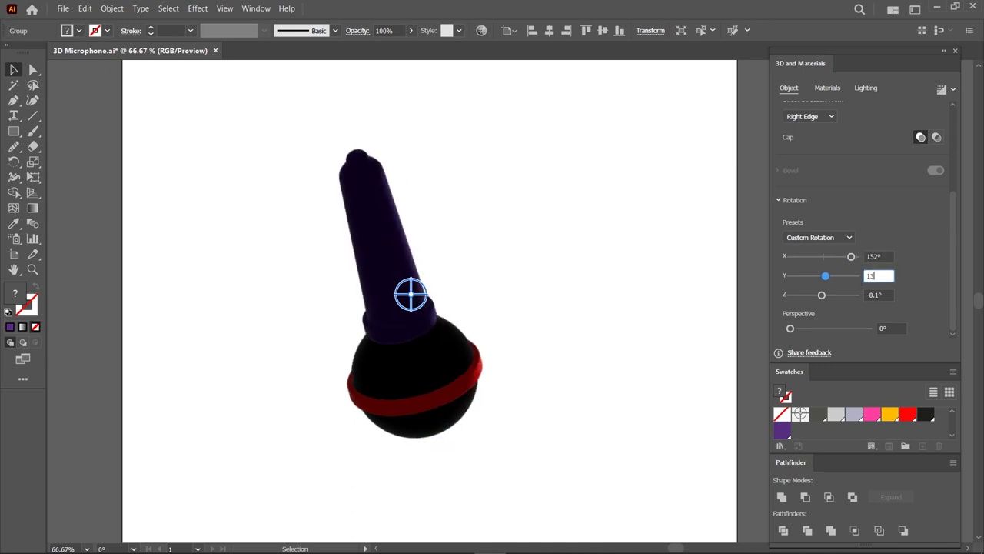
pyautogui.press('Tab')
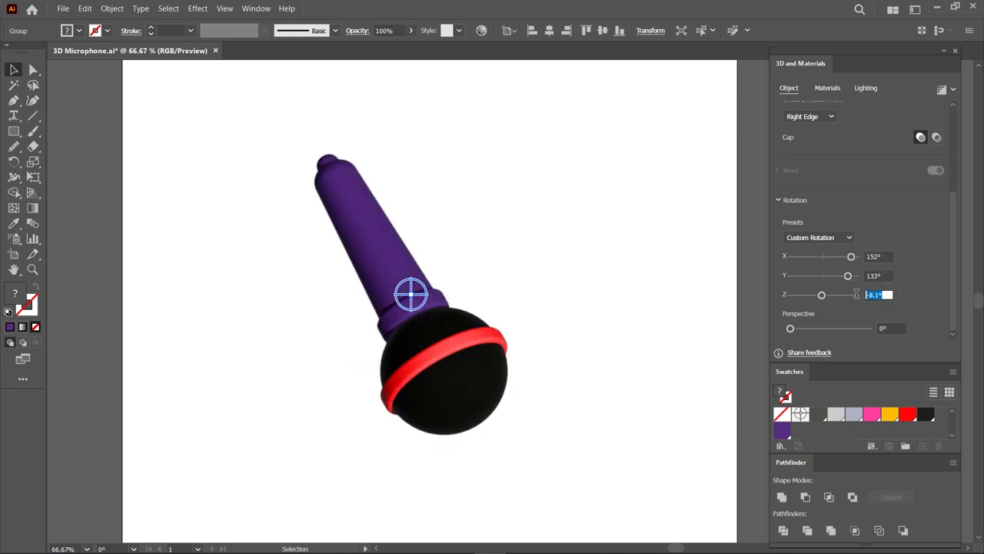
pyautogui.write('-128')
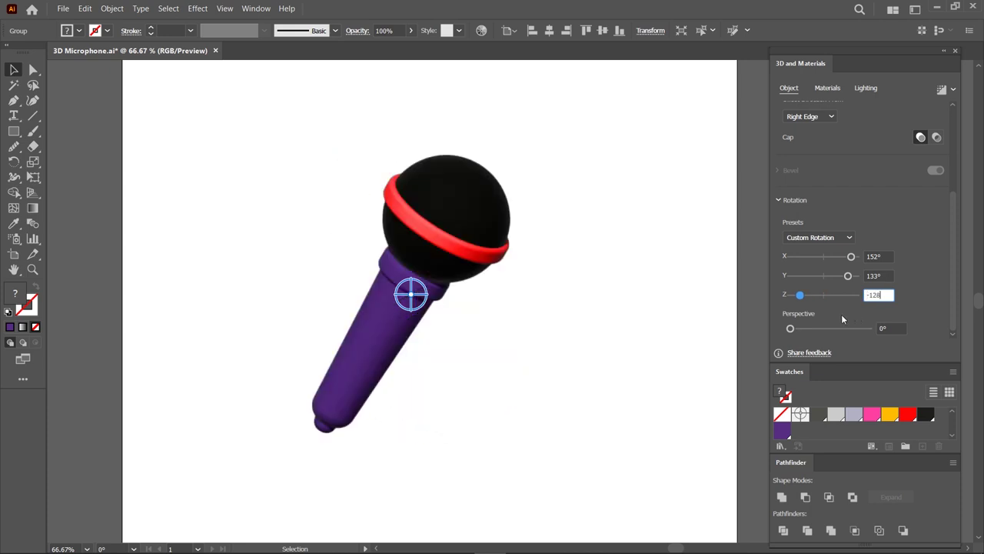
pyautogui.click(15, 71)
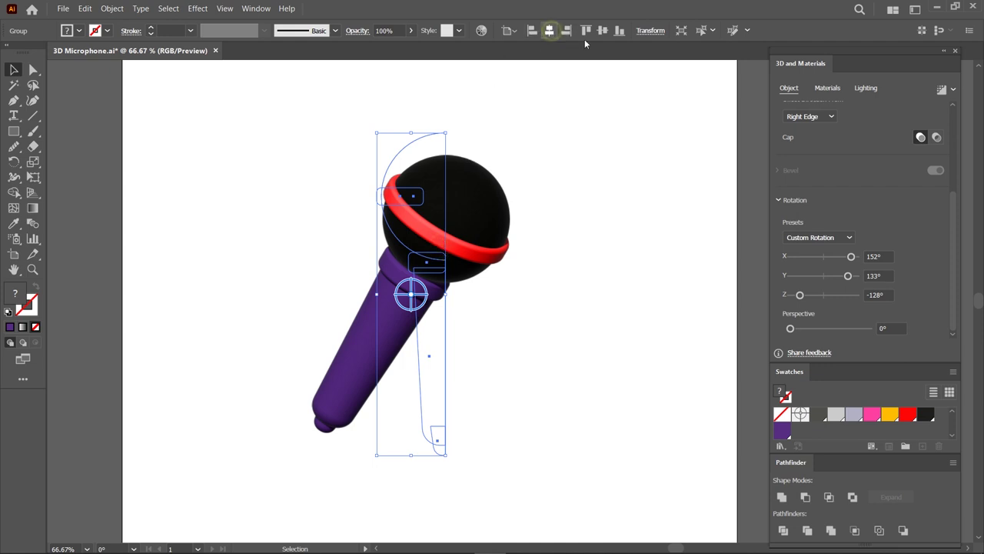
pyautogui.click(859, 89)
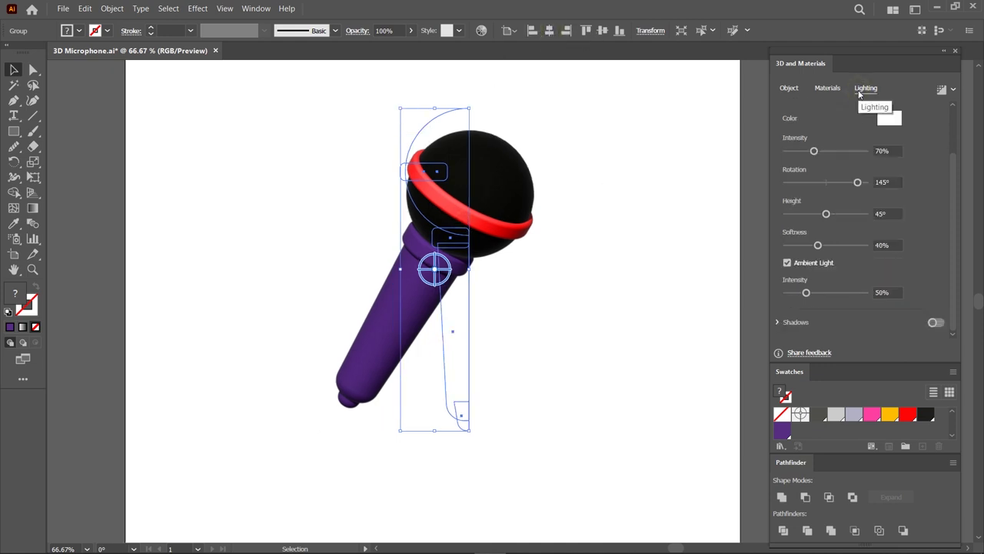
# - Set light intensity 90%, rotation 88°, height 0°, and render with ray tracing
pyautogui.click(891, 151)
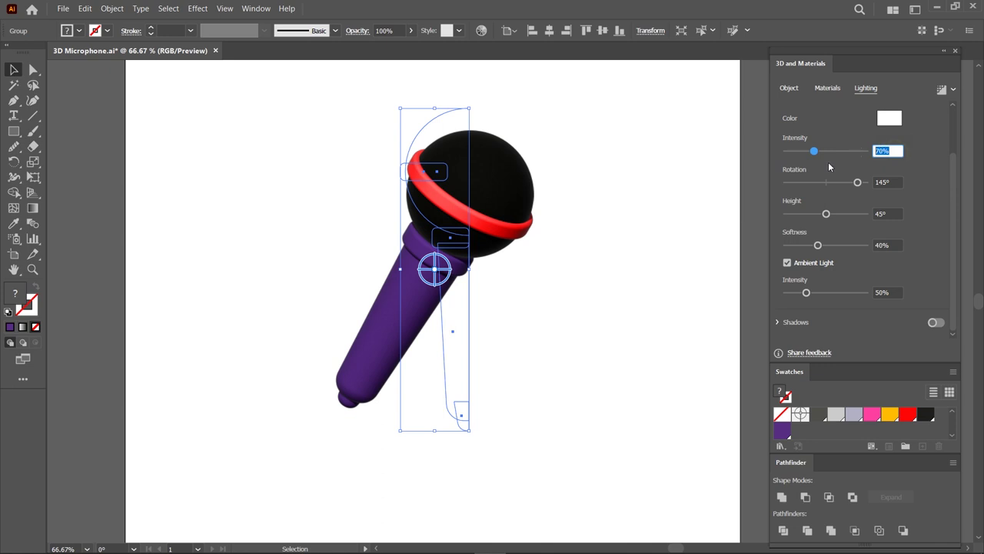
pyautogui.write('90')
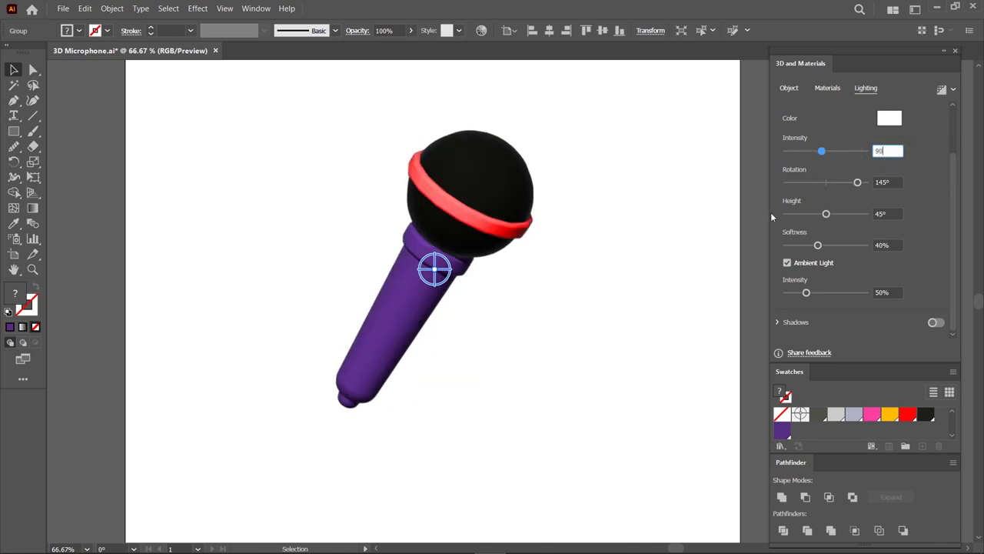
pyautogui.click(895, 183)
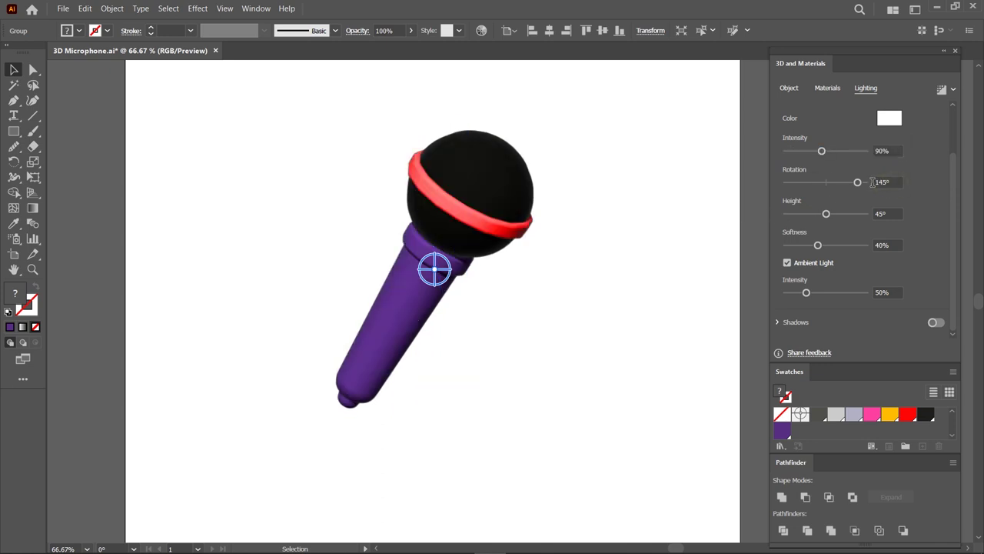
pyautogui.write('88')
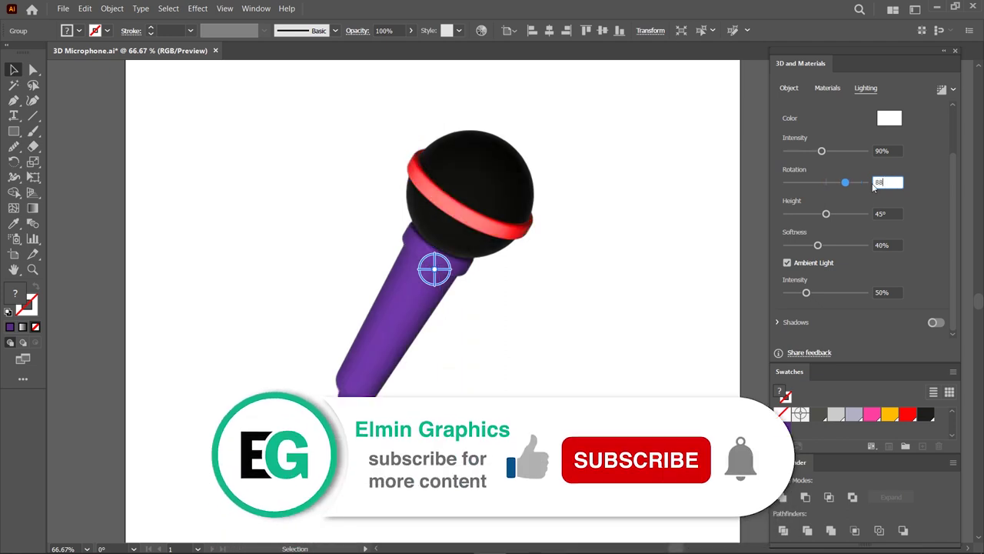
pyautogui.click(881, 213)
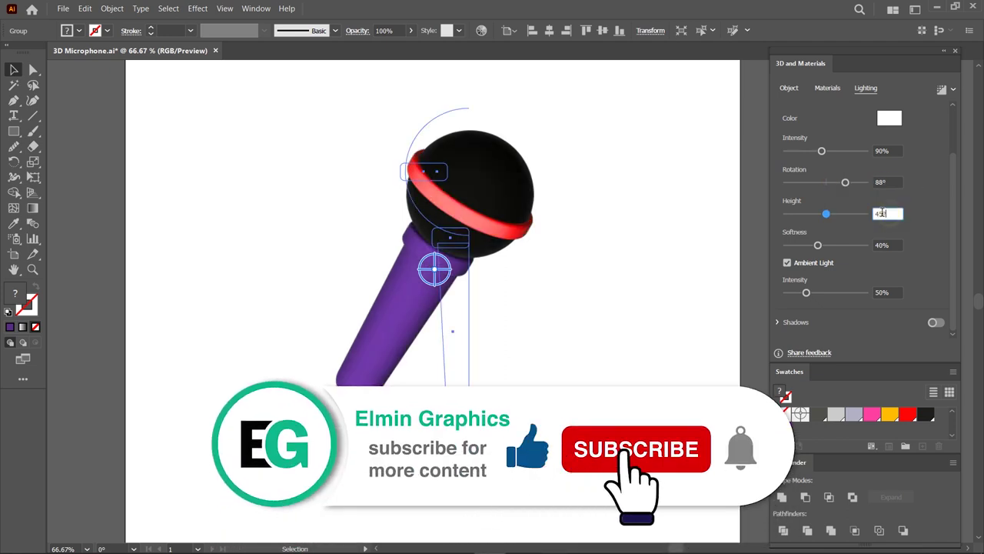
pyautogui.write('0')
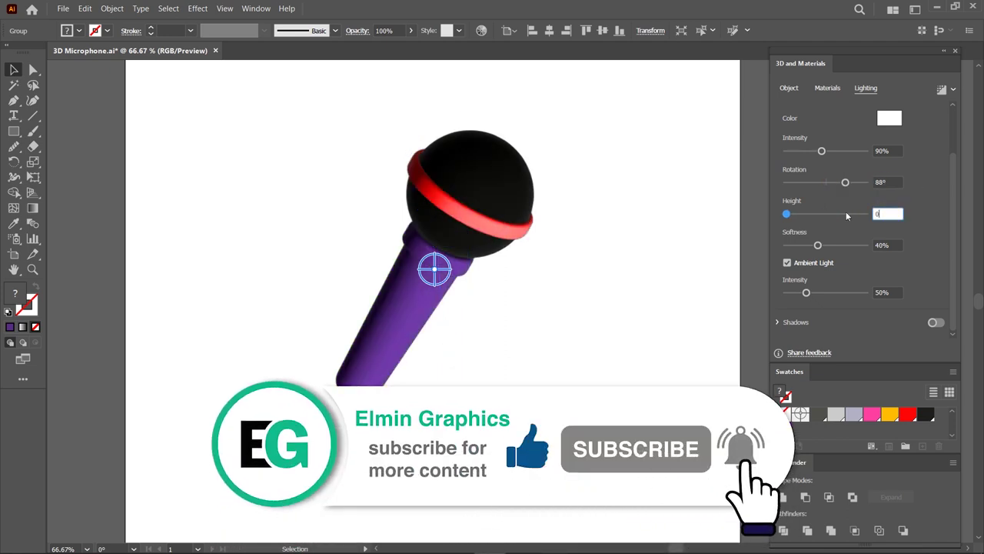
pyautogui.press('Tab')
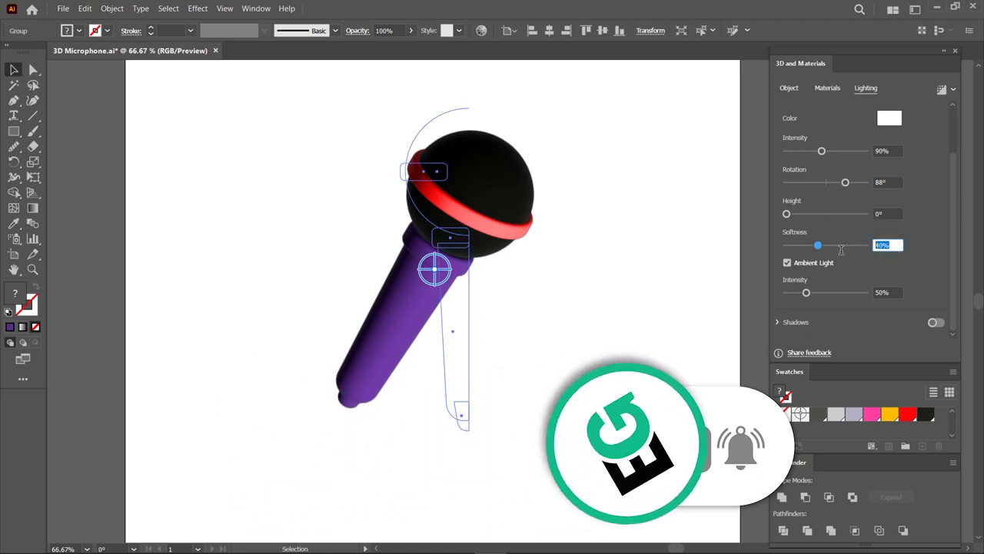
pyautogui.press('Tab')
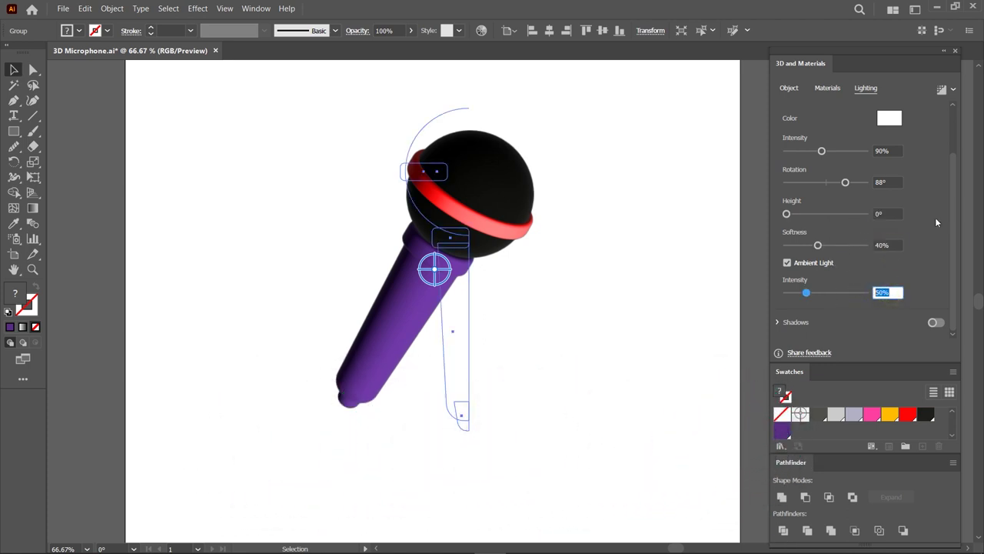
pyautogui.click(942, 91)
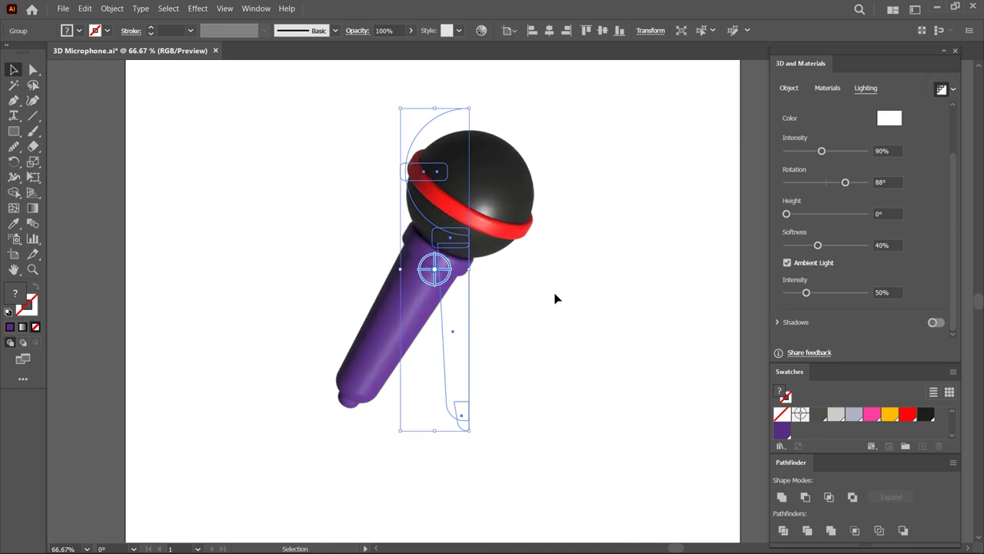
pyautogui.hotkey('ctrl', '-')
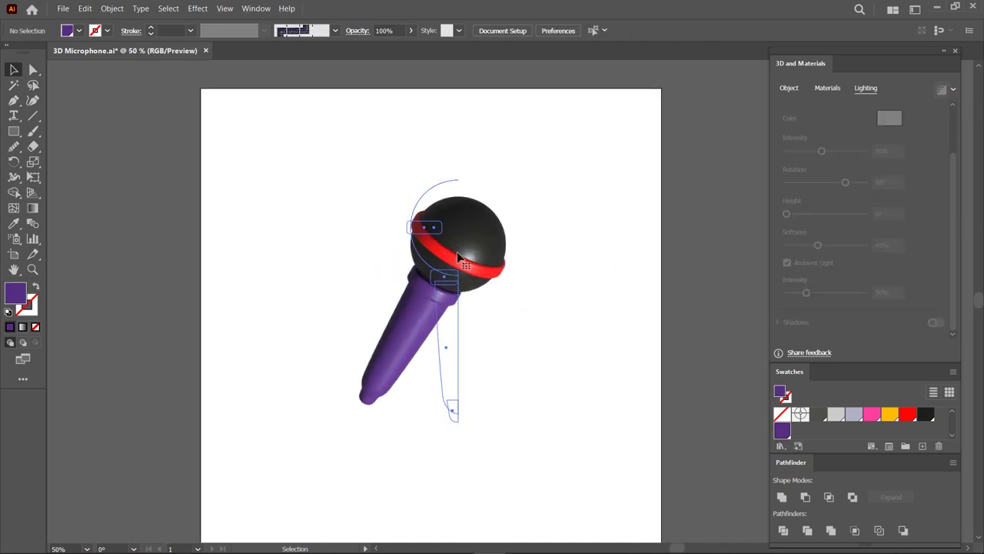
# - Draw three plug rectangles: a wide top block, a narrower stem and a small base
pyautogui.click(13, 133)
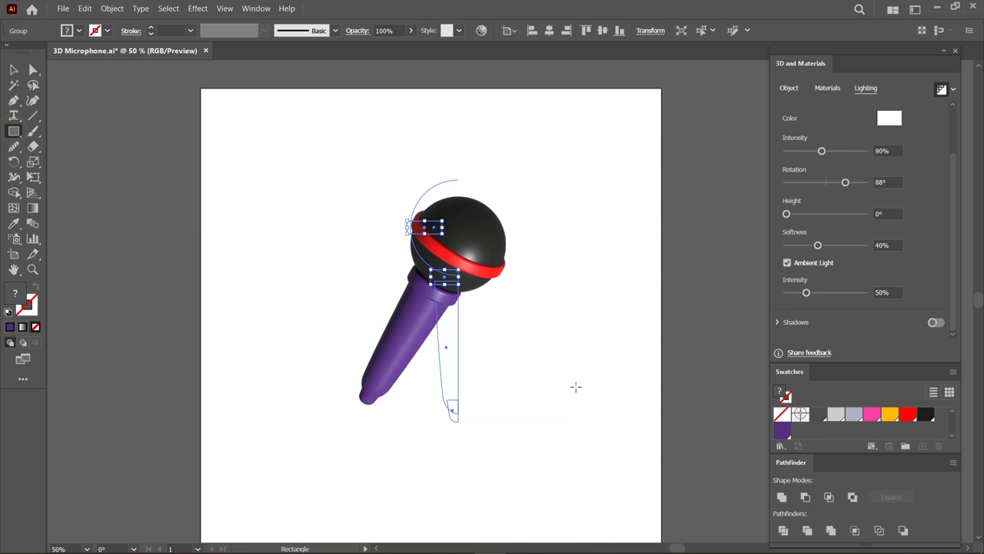
pyautogui.scroll(2, 575, 387)
pyautogui.moveTo(523, 316); pyautogui.dragTo(598, 355)
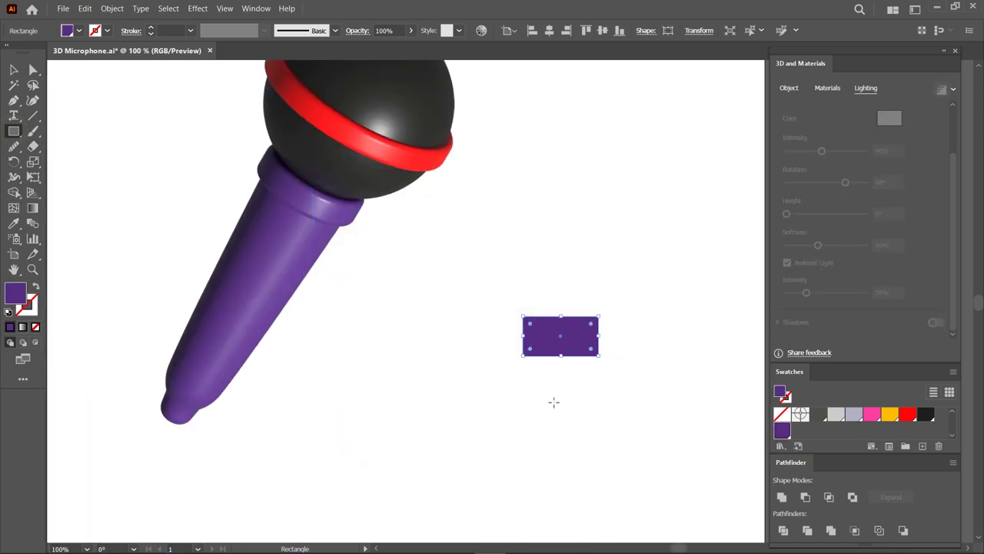
pyautogui.moveTo(554, 412); pyautogui.dragTo(579, 348)
pyautogui.moveTo(545, 414); pyautogui.dragTo(586, 426)
pyautogui.click(13, 70)
pyautogui.hotkey('ctrl', '+')
# - Slant the stem's top-left corner outward, seat it under the block, and round the base into a pill
pyautogui.click(579, 323)
pyautogui.click(33, 70)
pyautogui.moveTo(542, 290); pyautogui.dragTo(494, 289)
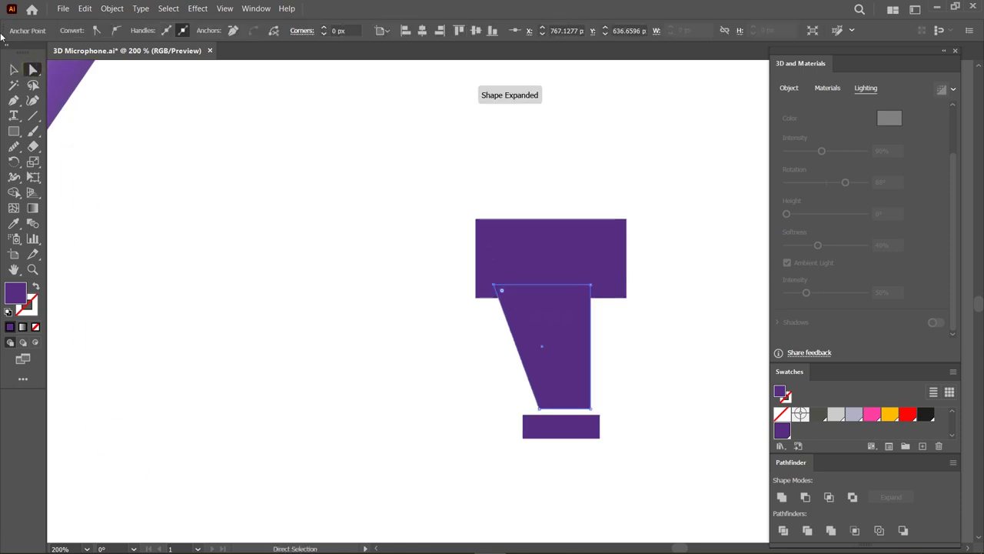
pyautogui.click(13, 70)
pyautogui.moveTo(543, 317); pyautogui.dragTo(543, 327)
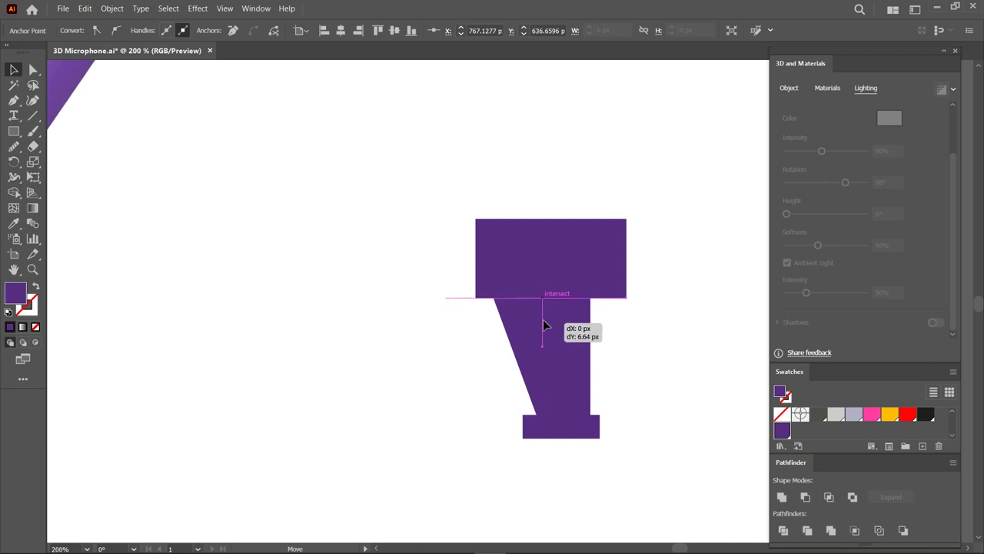
pyautogui.click(549, 429)
pyautogui.moveTo(533, 425)
pyautogui.mouseDown()
pyautogui.moveTo(562, 449)
pyautogui.moveTo(566, 435)
pyautogui.mouseUp()
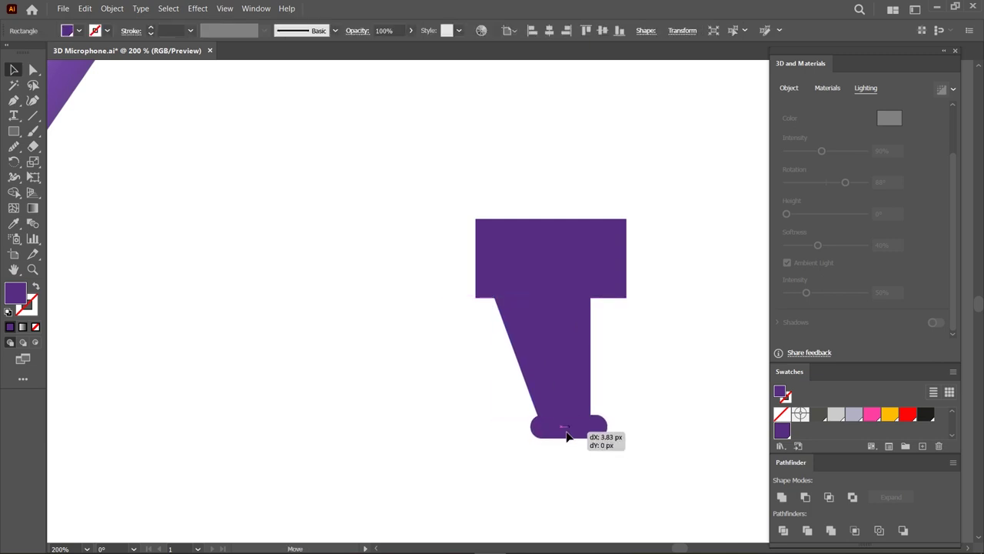
pyautogui.moveTo(566, 436); pyautogui.dragTo(565, 435)
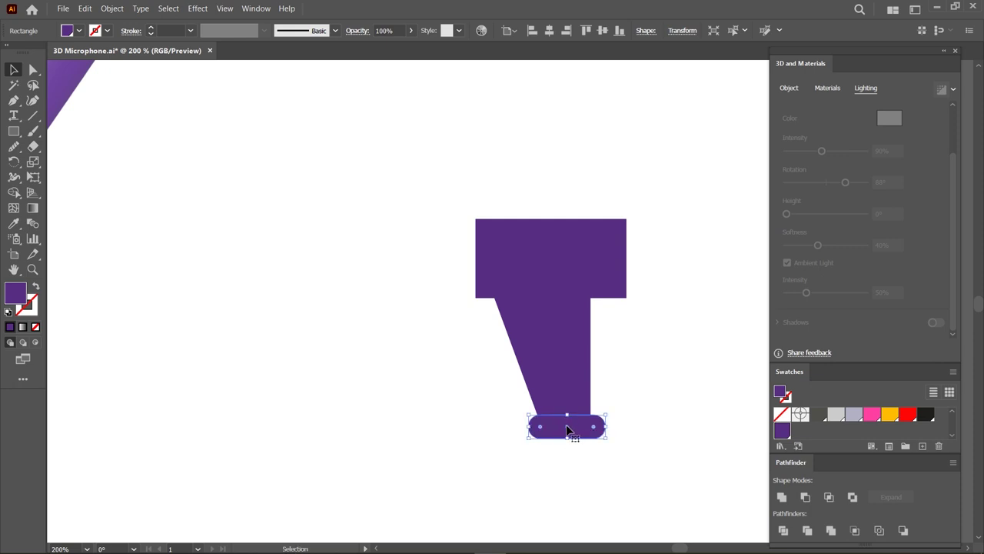
pyautogui.click(33, 102)
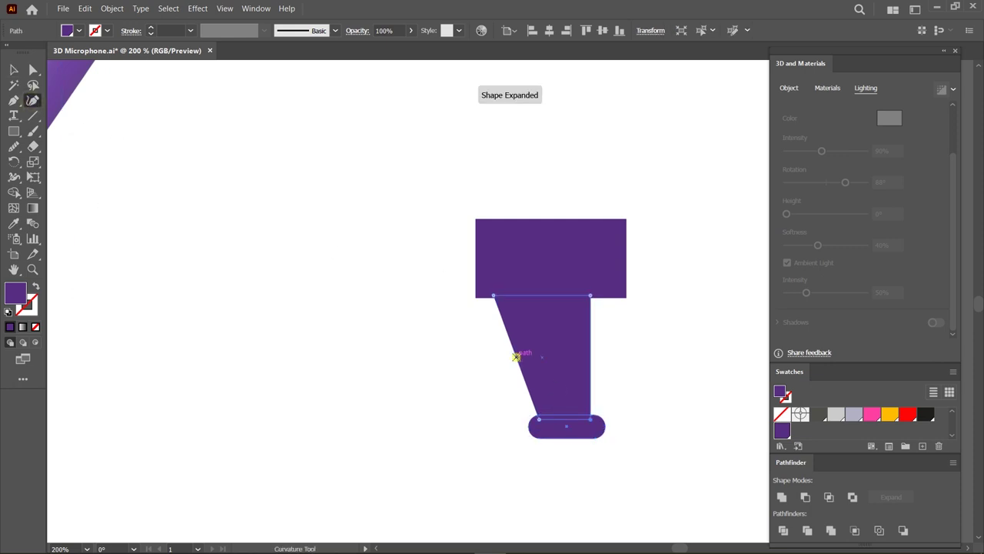
# - Curve the neck's left edge and round the top block's left corners
pyautogui.moveTo(518, 350); pyautogui.dragTo(535, 360)
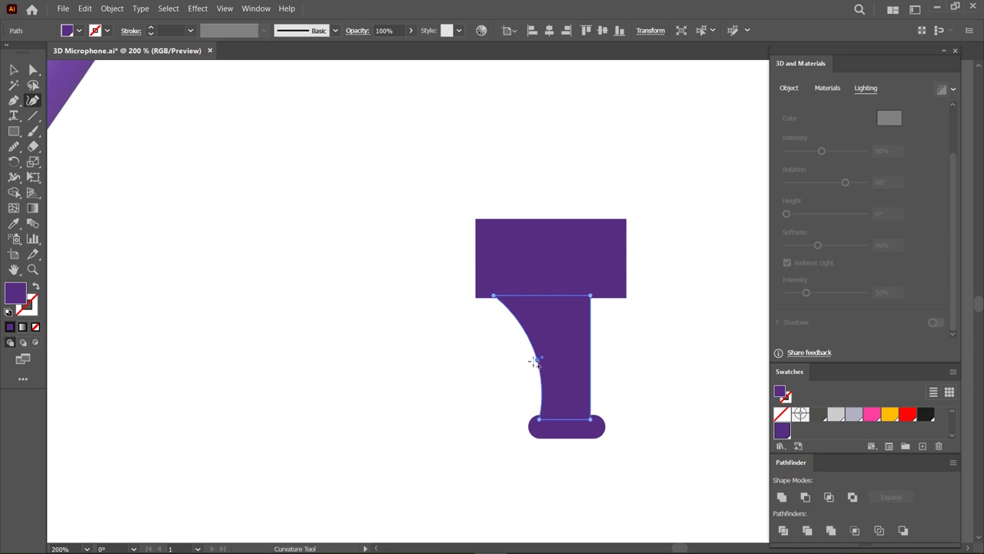
pyautogui.click(14, 70)
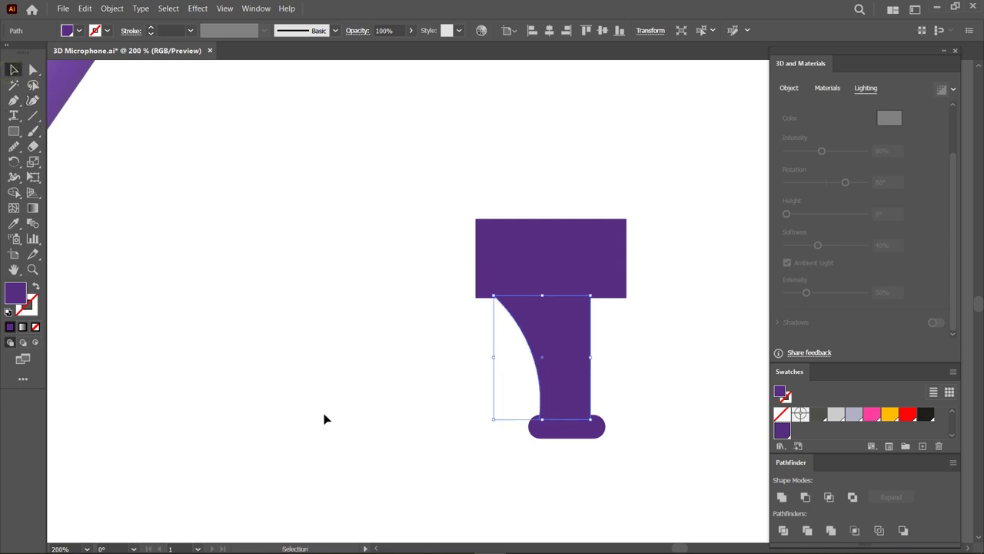
pyautogui.click(383, 416)
pyautogui.click(498, 264)
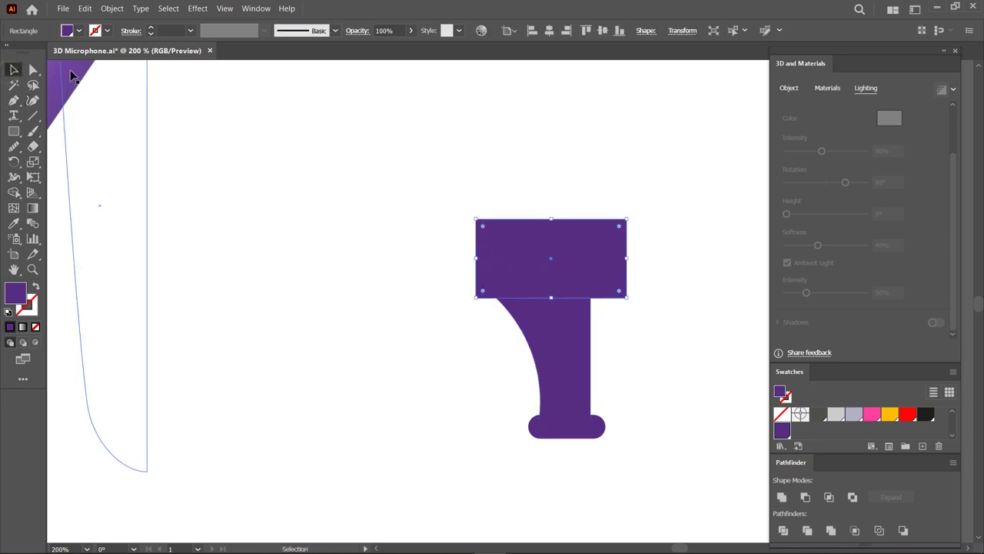
pyautogui.click(33, 70)
pyautogui.moveTo(484, 294); pyautogui.dragTo(511, 275)
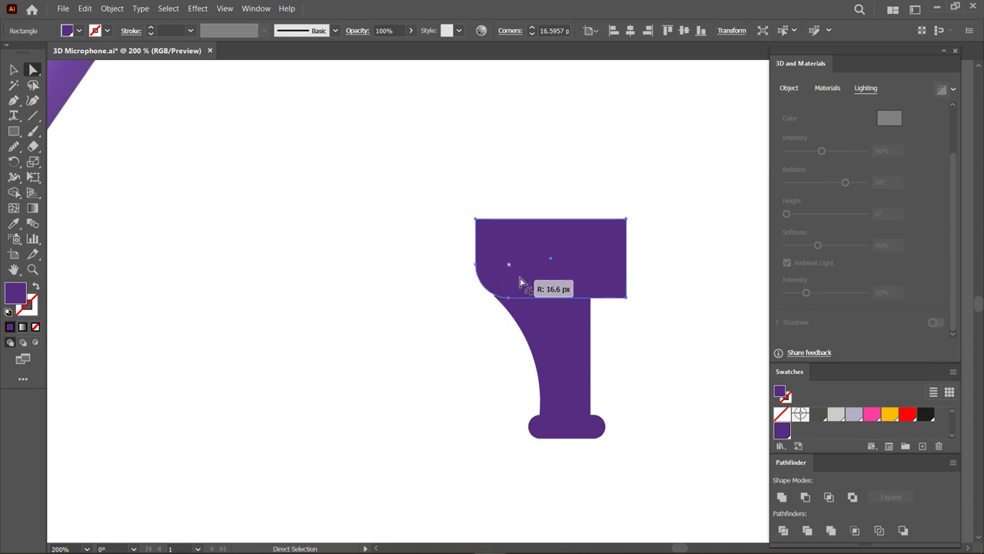
pyautogui.moveTo(484, 229); pyautogui.dragTo(487, 233)
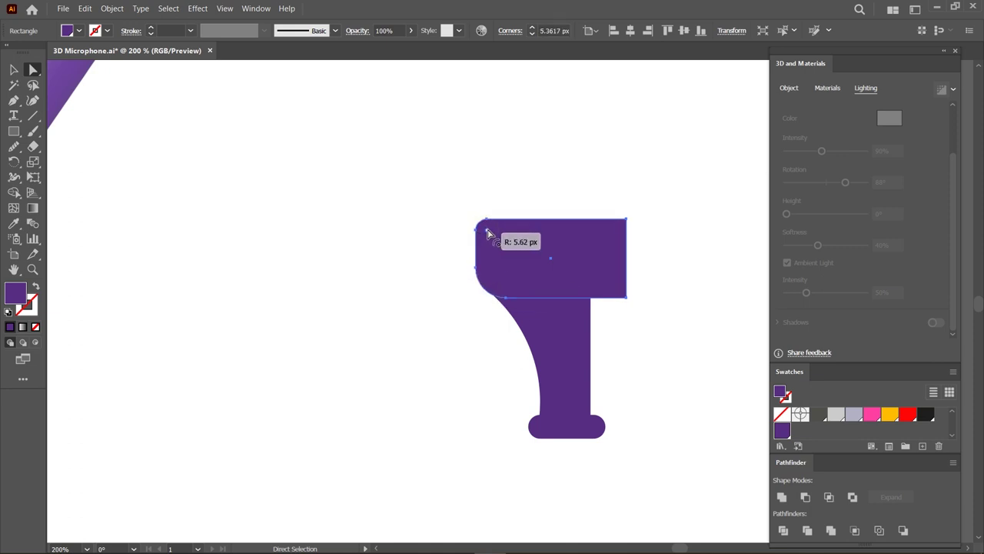
# - Butt the neck against the top block and the pill base against the neck
pyautogui.click(395, 293)
pyautogui.press('v')
pyautogui.moveTo(552, 434); pyautogui.dragTo(555, 430)
pyautogui.click(546, 338)
pyautogui.moveTo(544, 298); pyautogui.dragTo(549, 317)
pyautogui.moveTo(556, 420); pyautogui.dragTo(566, 400)
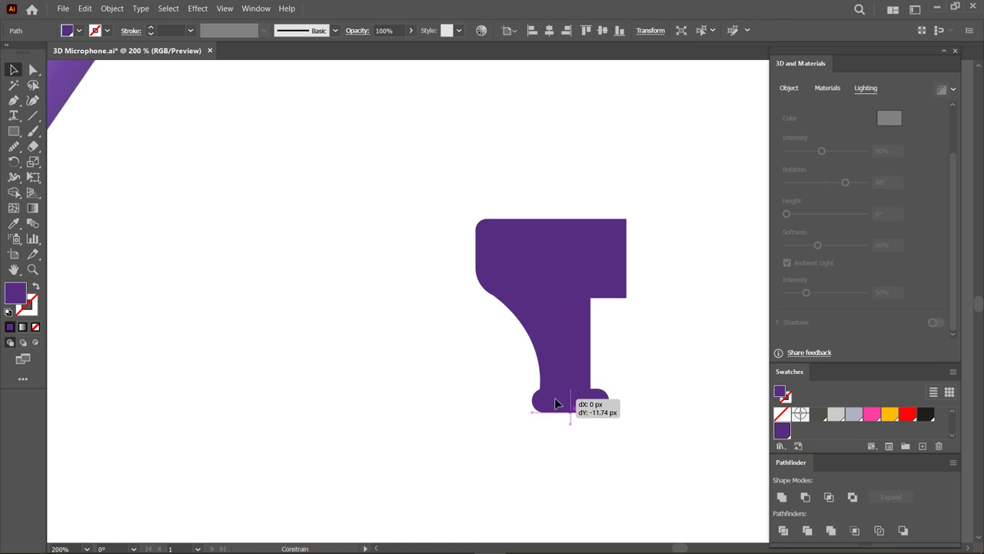
# - Draw a vertical line through the middle of the plug profile
pyautogui.hotkey('ctrl', 'a')
pyautogui.press('\\')
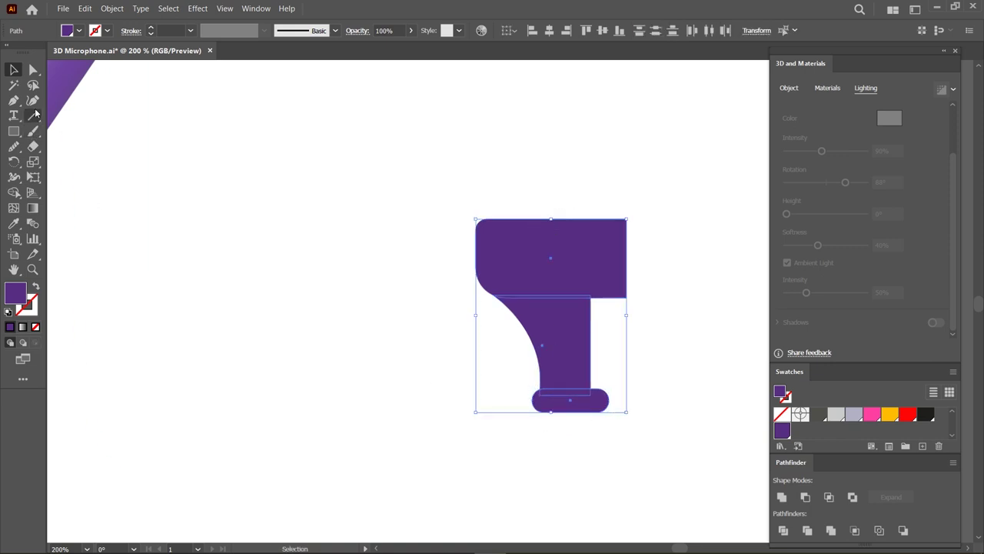
pyautogui.moveTo(596, 349); pyautogui.dragTo(598, 203)
pyautogui.press('v')
pyautogui.moveTo(596, 322); pyautogui.dragTo(570, 320)
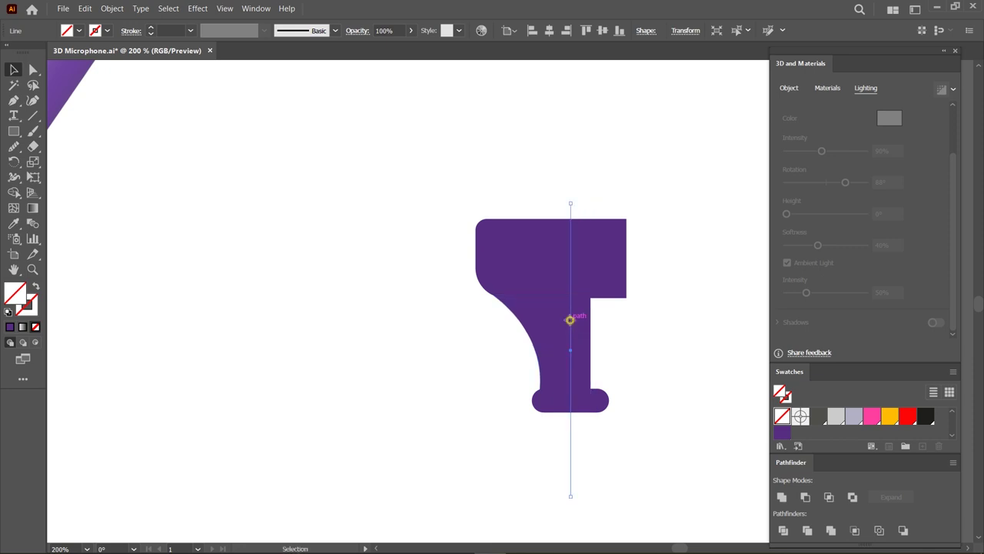
# - With Shape Builder, delete the purple shape's right half and merge the left pieces into one path
pyautogui.moveTo(621, 197); pyautogui.dragTo(480, 442)
pyautogui.hotkey('shift', 'm')
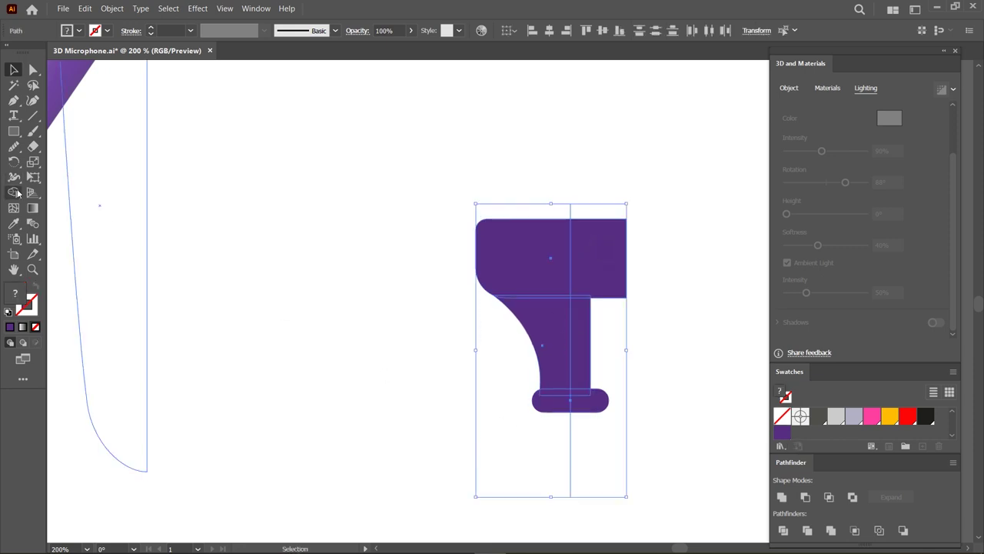
pyautogui.moveTo(589, 230); pyautogui.dragTo(587, 350)
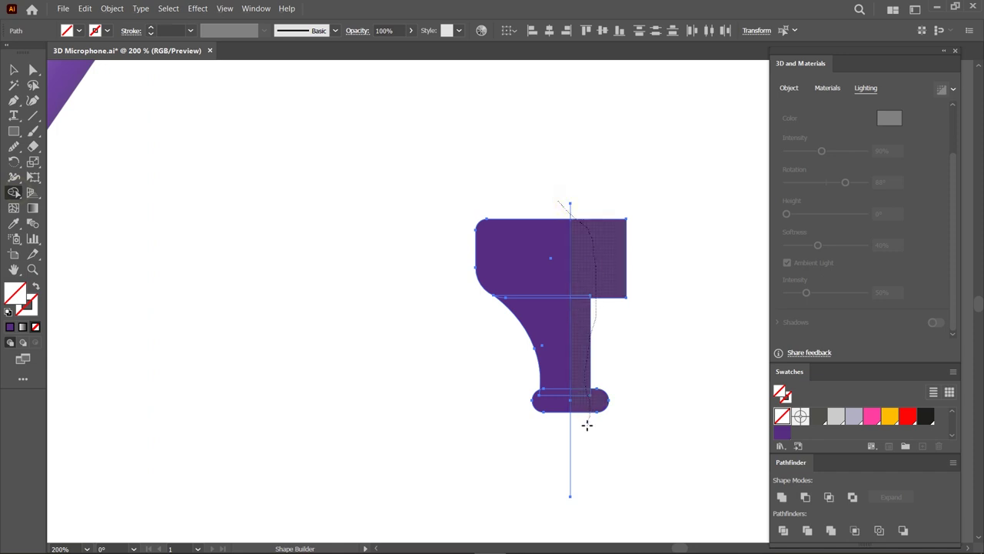
pyautogui.moveTo(586, 425); pyautogui.dragTo(579, 409)
pyautogui.moveTo(377, 219); pyautogui.dragTo(608, 413)
# - Fill the half profile dark grey and move it to the left
pyautogui.click(13, 69)
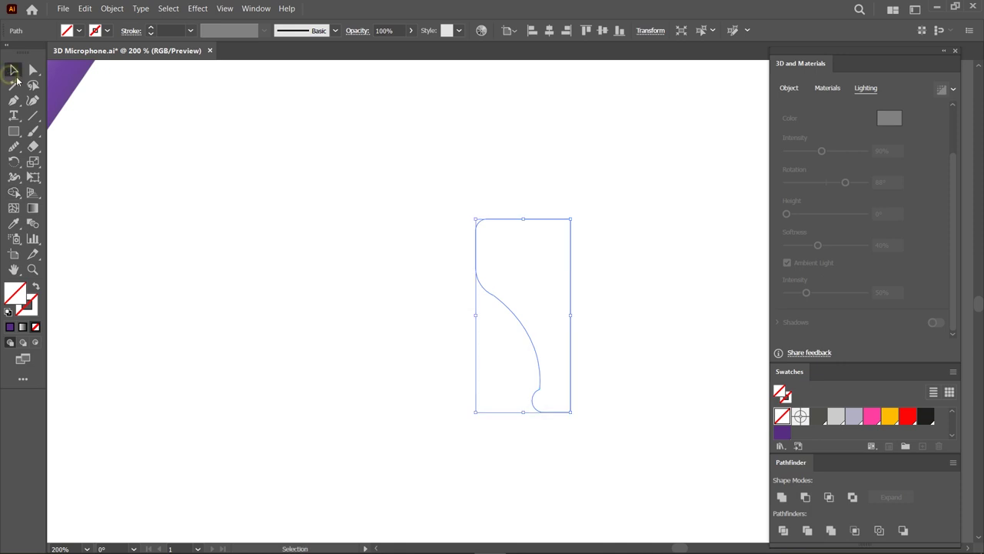
pyautogui.click(818, 416)
pyautogui.click(677, 361)
pyautogui.moveTo(493, 323)
pyautogui.mouseDown()
pyautogui.moveTo(446, 323)
pyautogui.moveTo(431, 310)
pyautogui.mouseUp()
pyautogui.rightClick(430, 310)
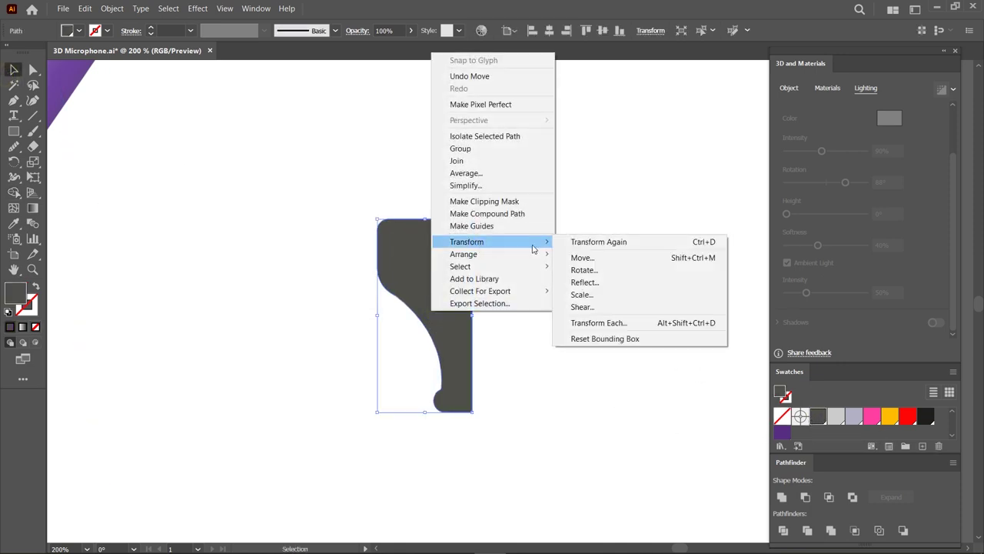
# - Make a vertically reflected copy of the half profile and slide it beside the original
pyautogui.click(584, 282)
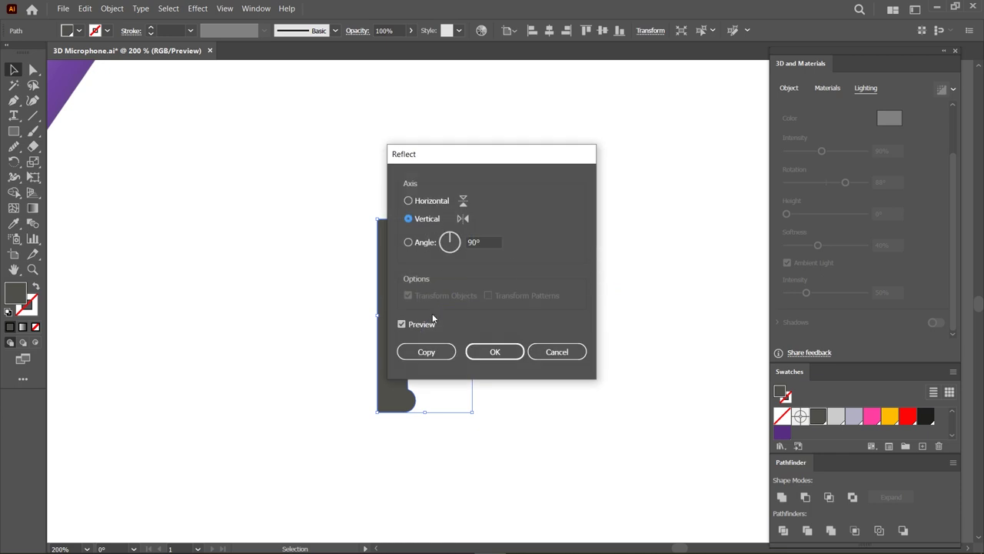
pyautogui.click(427, 352)
pyautogui.moveTo(432, 317)
pyautogui.mouseDown()
pyautogui.moveTo(501, 303)
pyautogui.moveTo(489, 297)
pyautogui.mouseUp()
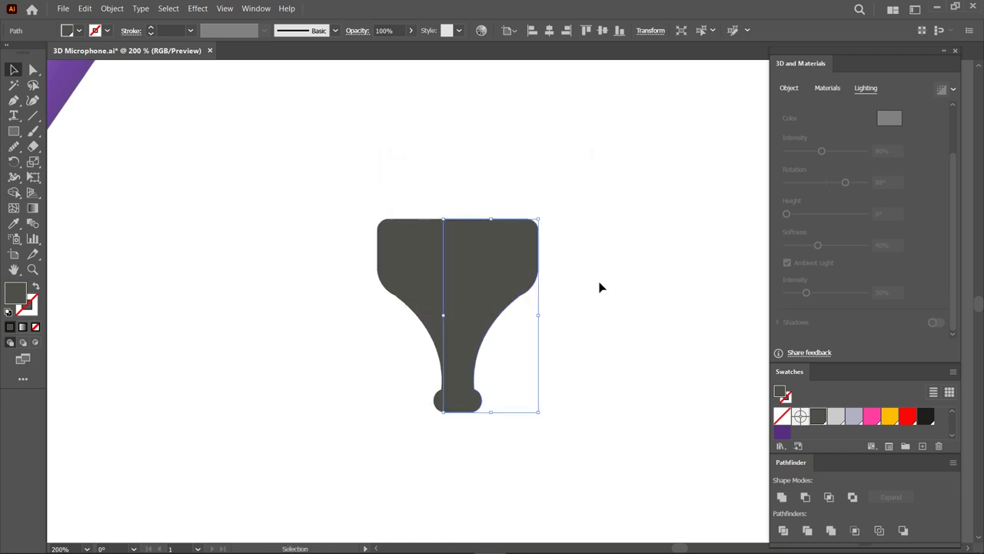
# - Select both halves and unite them with Shape Builder into one funnel shape
pyautogui.click(600, 286)
pyautogui.moveTo(575, 205); pyautogui.dragTo(398, 289)
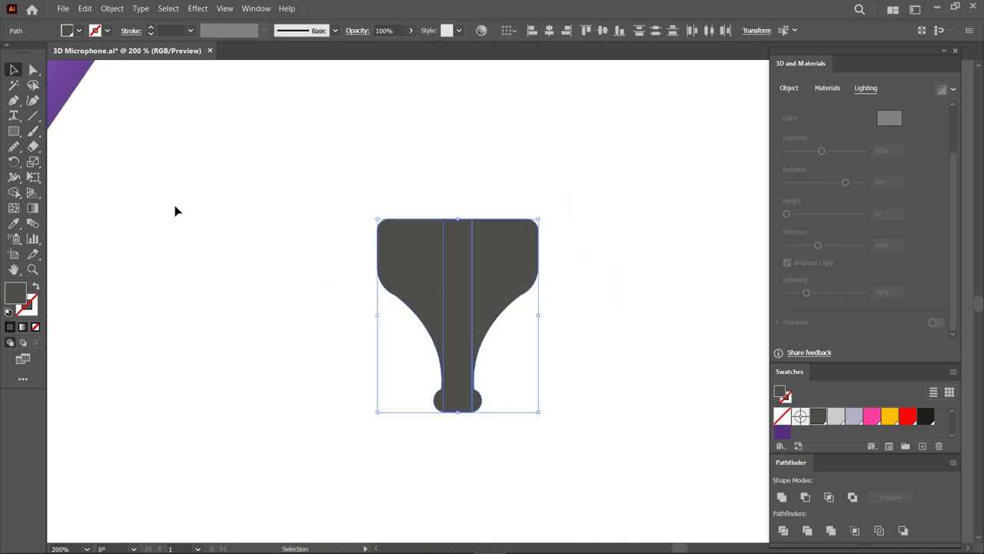
pyautogui.click(14, 192)
pyautogui.moveTo(407, 265); pyautogui.dragTo(507, 257)
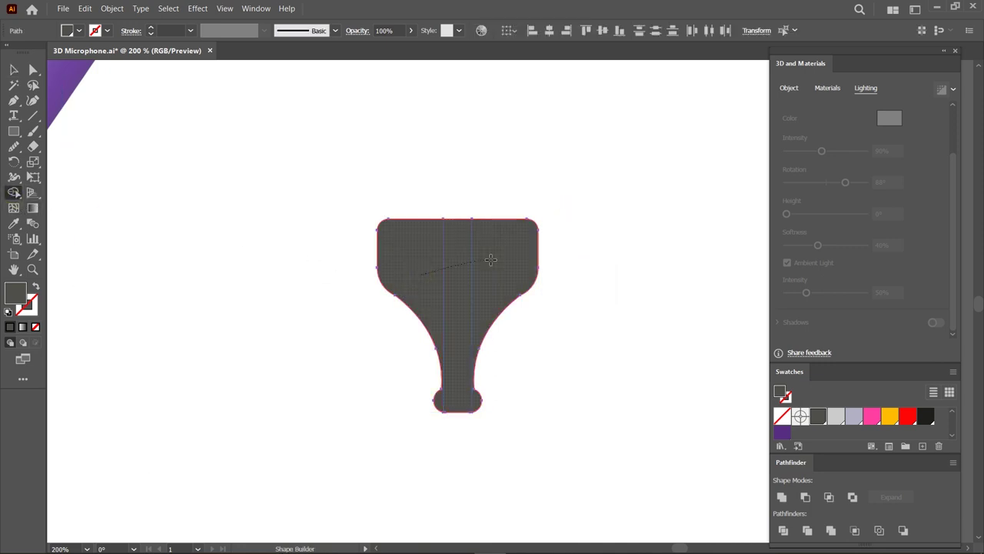
pyautogui.click(14, 69)
pyautogui.click(375, 355)
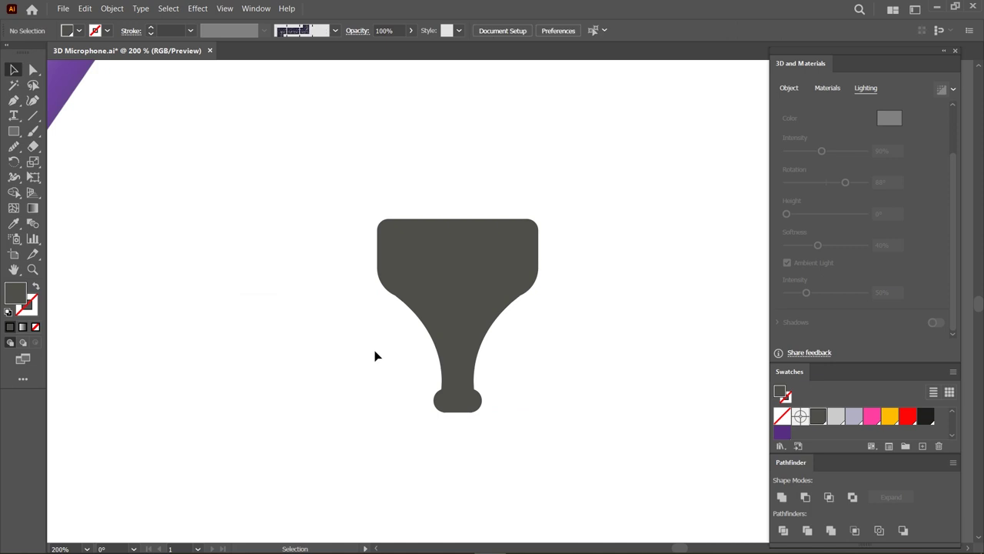
pyautogui.keyDown('alt'); pyautogui.scroll(-2, 474, 367); pyautogui.keyUp('alt')
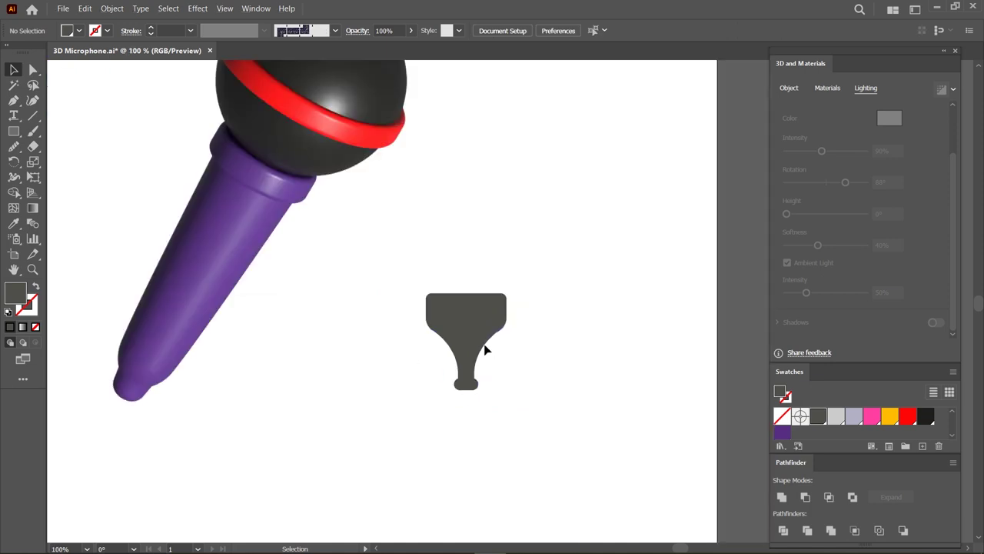
# - Move the funnel near the microphone's tail and scale it down
pyautogui.moveTo(468, 301); pyautogui.dragTo(272, 342)
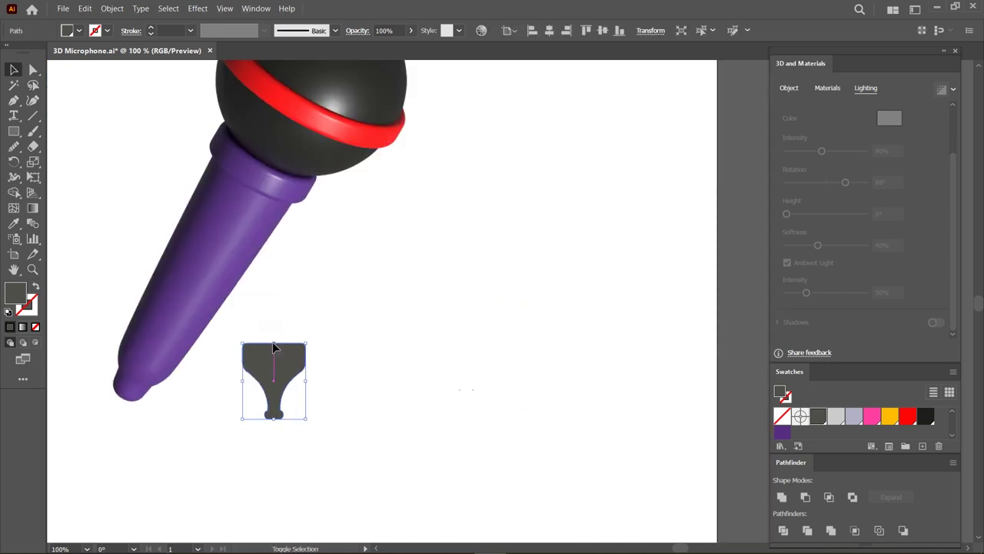
pyautogui.moveTo(276, 395); pyautogui.dragTo(286, 390)
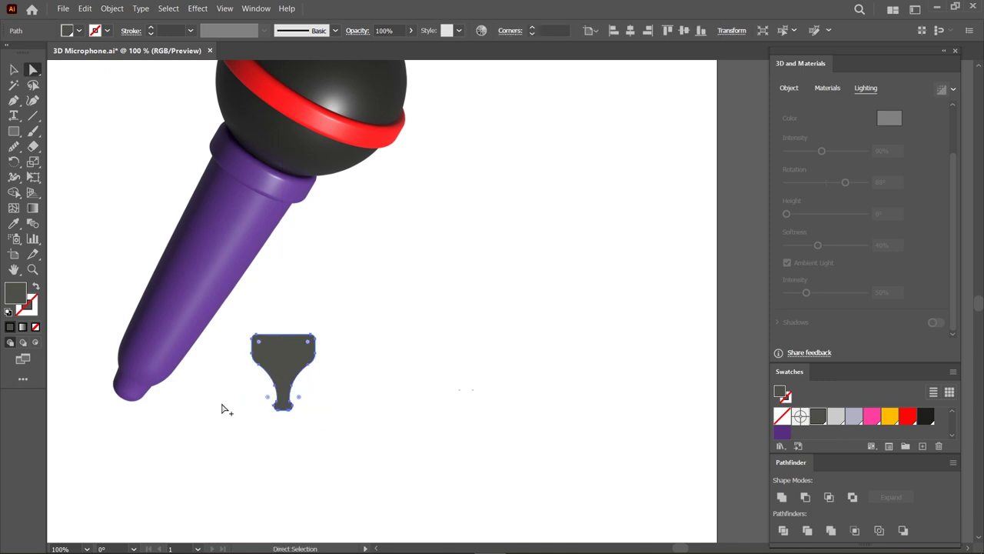
pyautogui.keyDown('alt'); pyautogui.scroll(3, 219, 407); pyautogui.keyUp('alt')
pyautogui.keyDown('alt'); pyautogui.scroll(1, 398, 438); pyautogui.keyUp('alt')
# - Extrude the funnel into a 3D object with 30 px depth
pyautogui.click(789, 88)
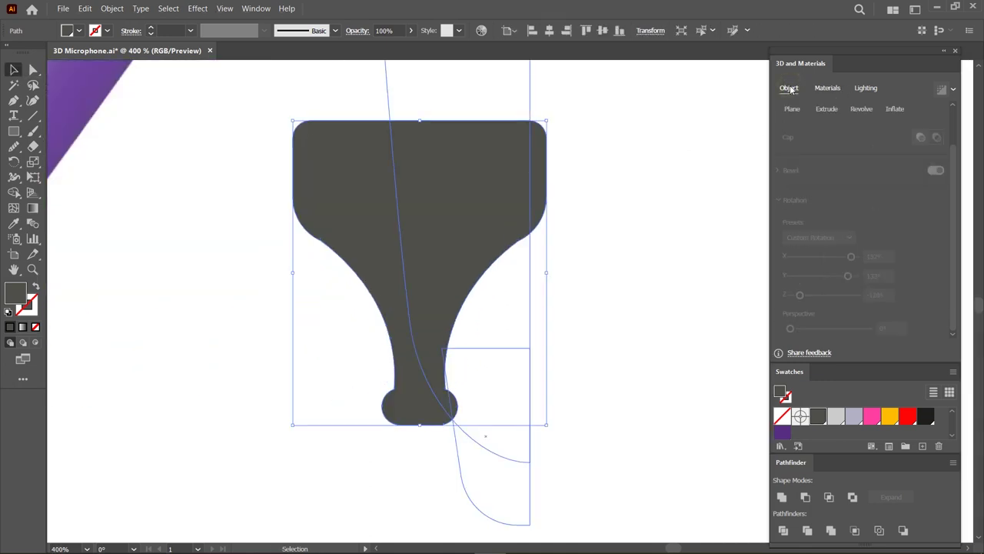
pyautogui.click(825, 137)
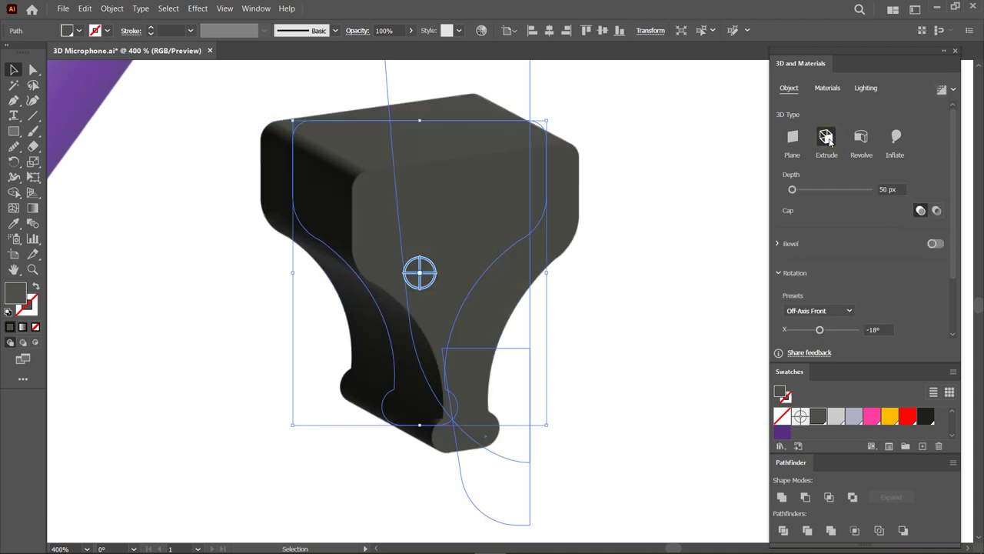
pyautogui.click(889, 190)
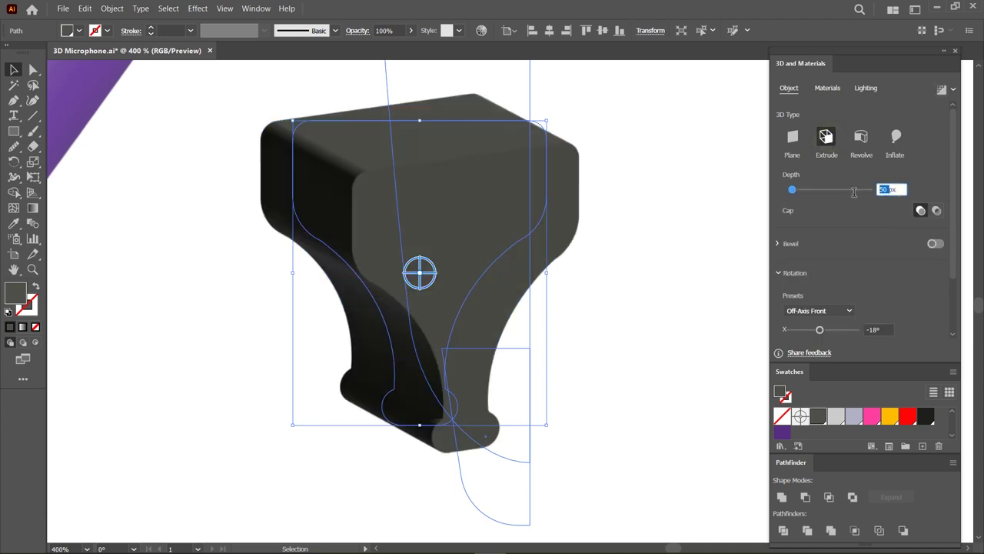
pyautogui.write('30')
pyautogui.press('Return')
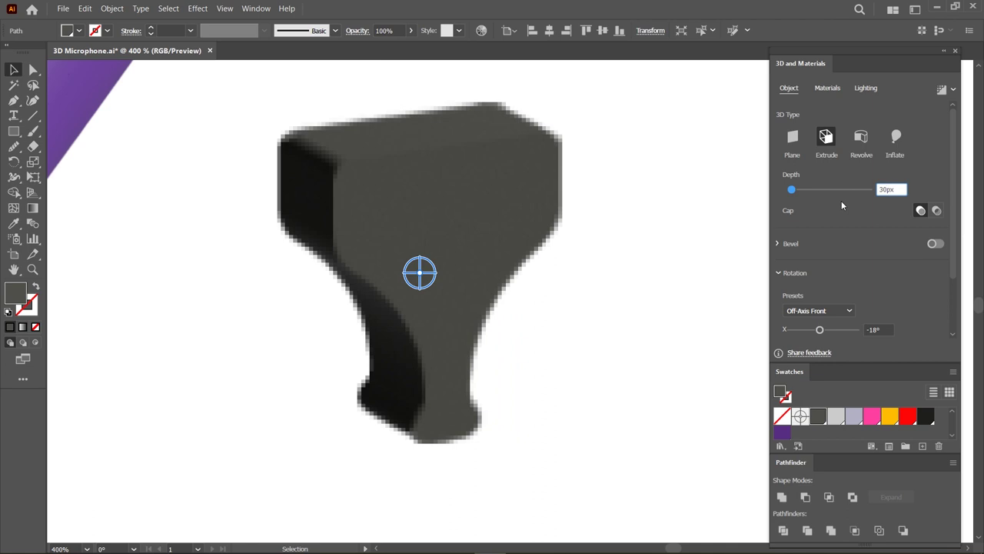
# - Rotate the 3D funnel to X 161°, Y 166°, Z -132°
pyautogui.scroll(-2, 848, 274)
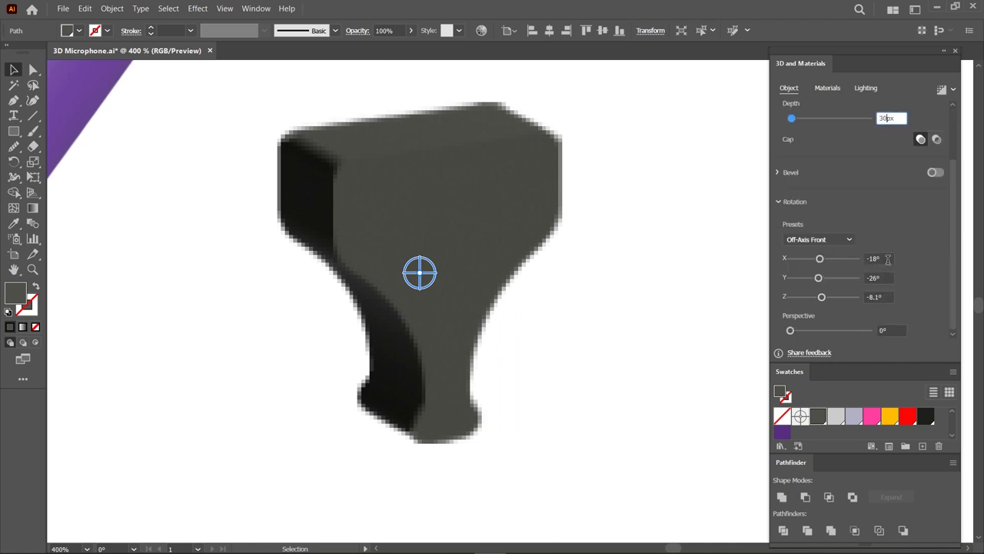
pyautogui.click(855, 259)
pyautogui.write('161')
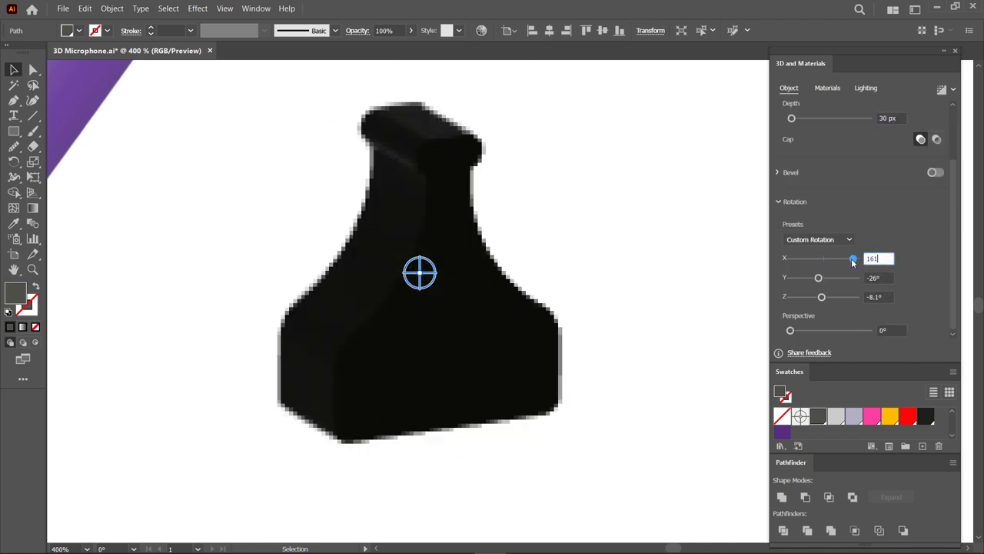
pyautogui.click(882, 278)
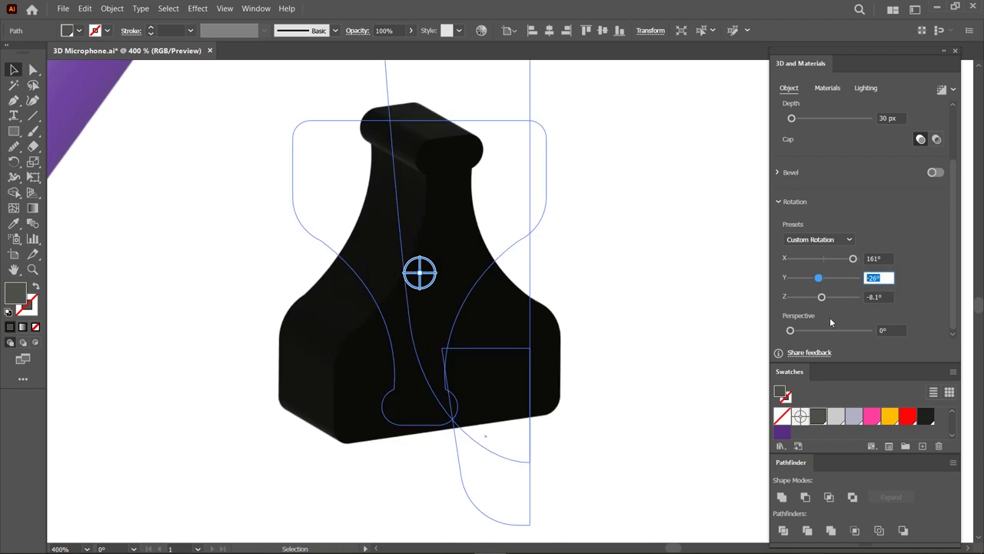
pyautogui.write('166')
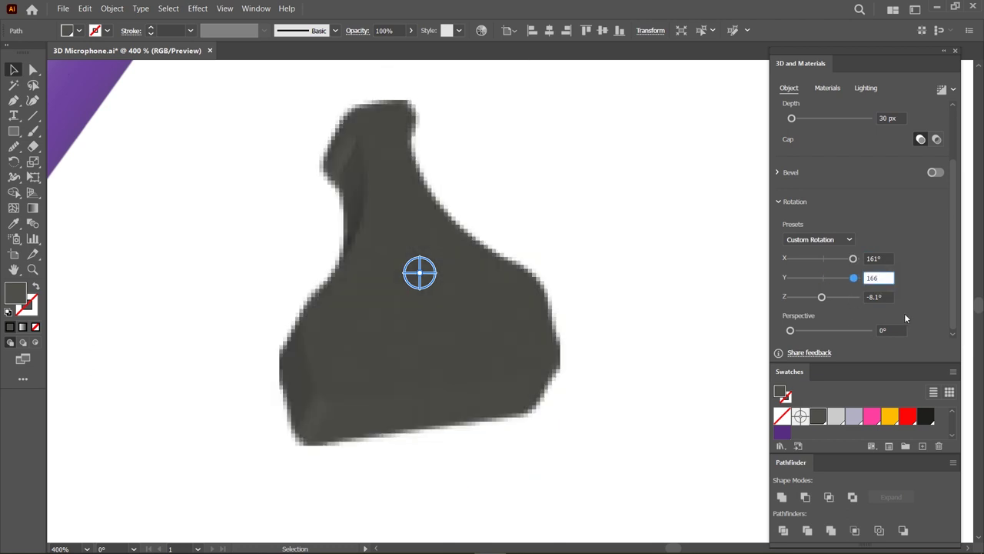
pyautogui.click(884, 297)
pyautogui.write('-')
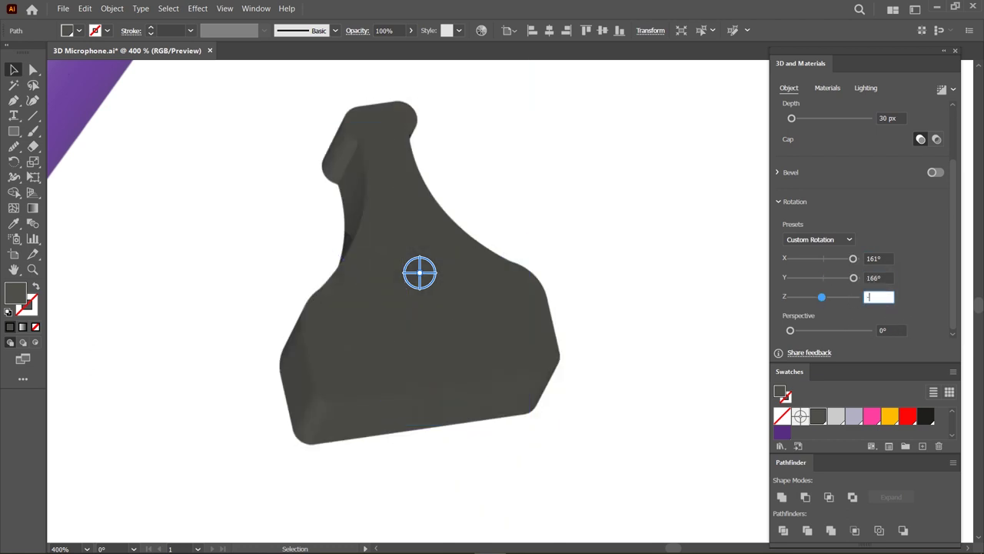
pyautogui.write('132')
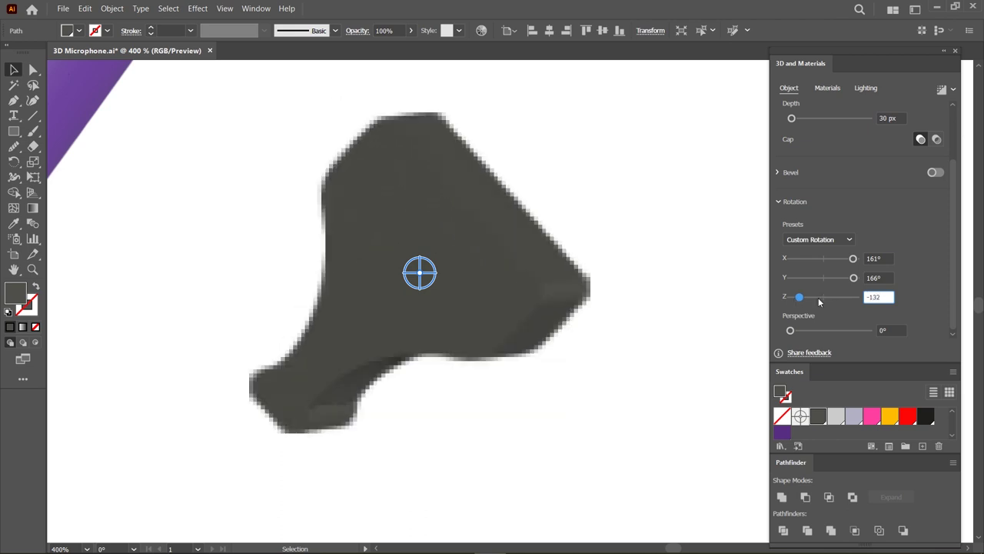
pyautogui.scroll(2, 914, 241)
# - Add a Round bevel to the 3D connector at 85% width and 11% height
pyautogui.click(936, 244)
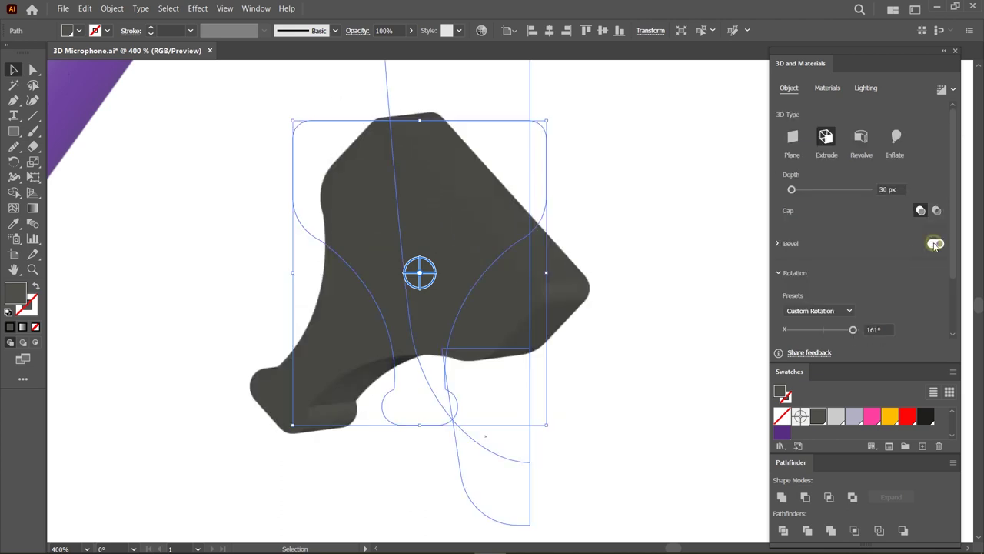
pyautogui.click(778, 244)
pyautogui.scroll(-2, 792, 246)
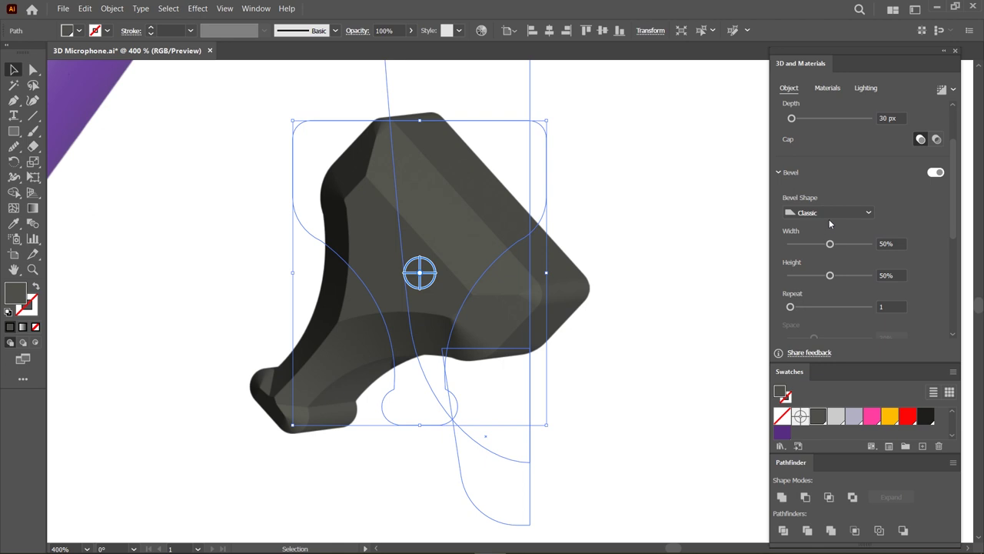
pyautogui.click(829, 216)
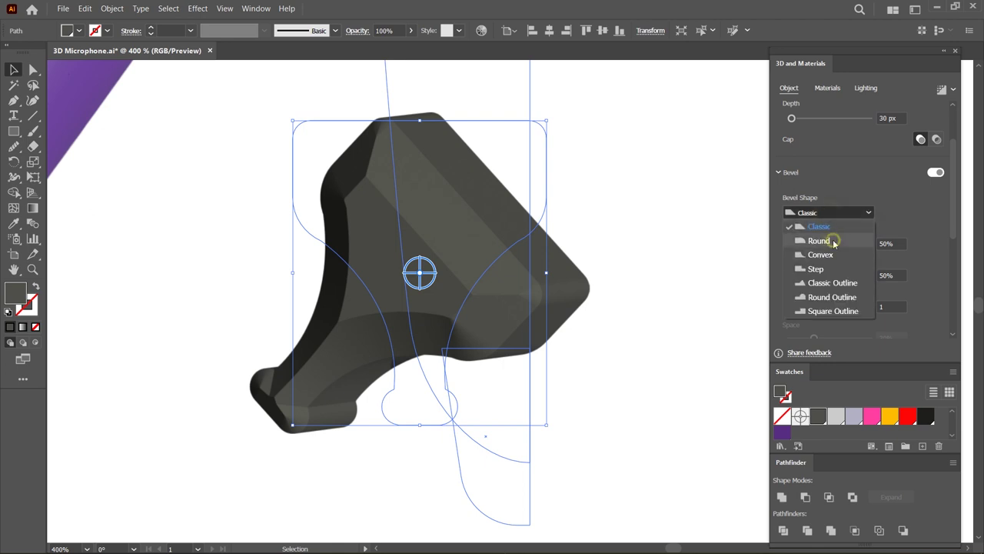
pyautogui.click(818, 241)
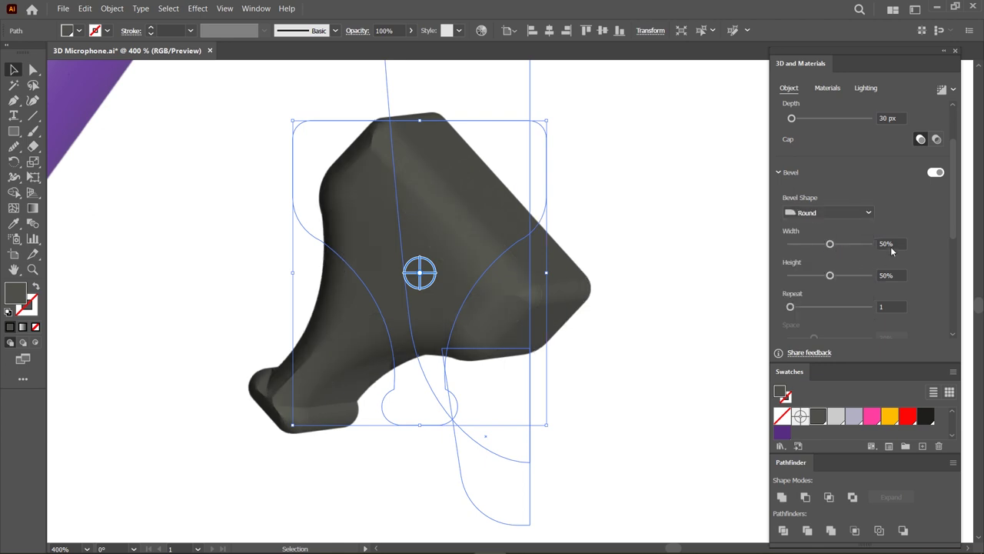
pyautogui.moveTo(831, 244)
pyautogui.mouseDown()
pyautogui.moveTo(858, 246)
pyautogui.moveTo(799, 280)
pyautogui.mouseUp()
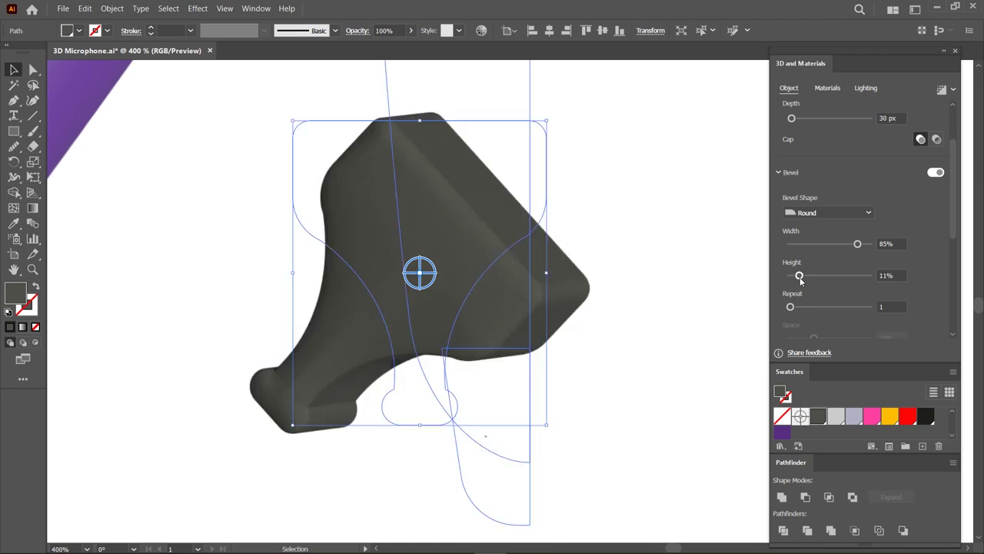
pyautogui.click(864, 88)
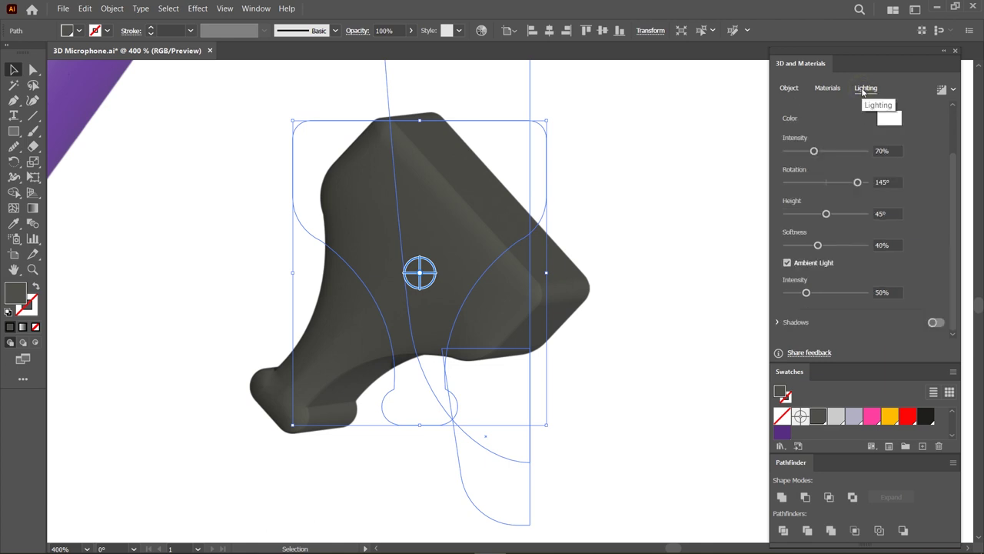
# - Set the connector's lighting to 70° rotation and 51° height
pyautogui.moveTo(857, 182); pyautogui.dragTo(837, 183)
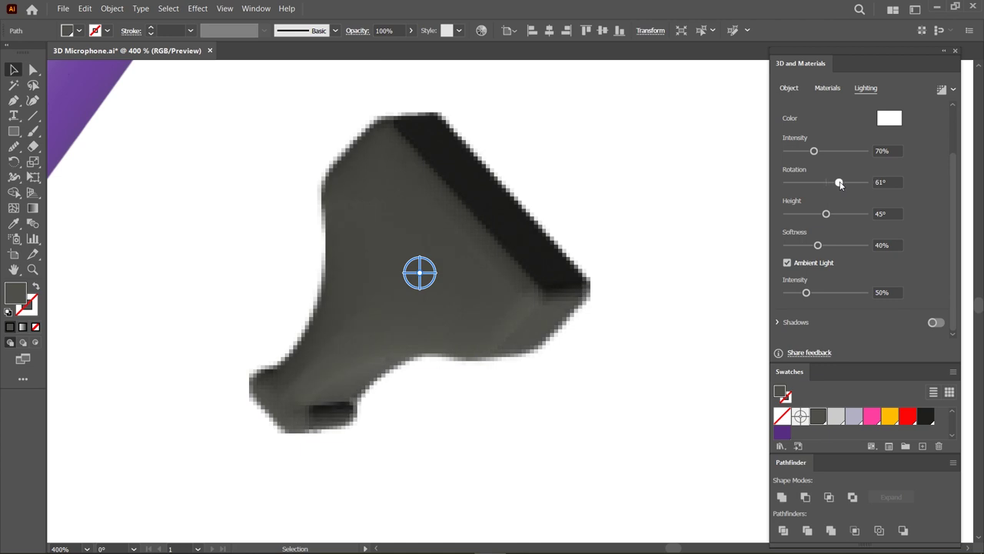
pyautogui.moveTo(841, 183); pyautogui.dragTo(831, 214)
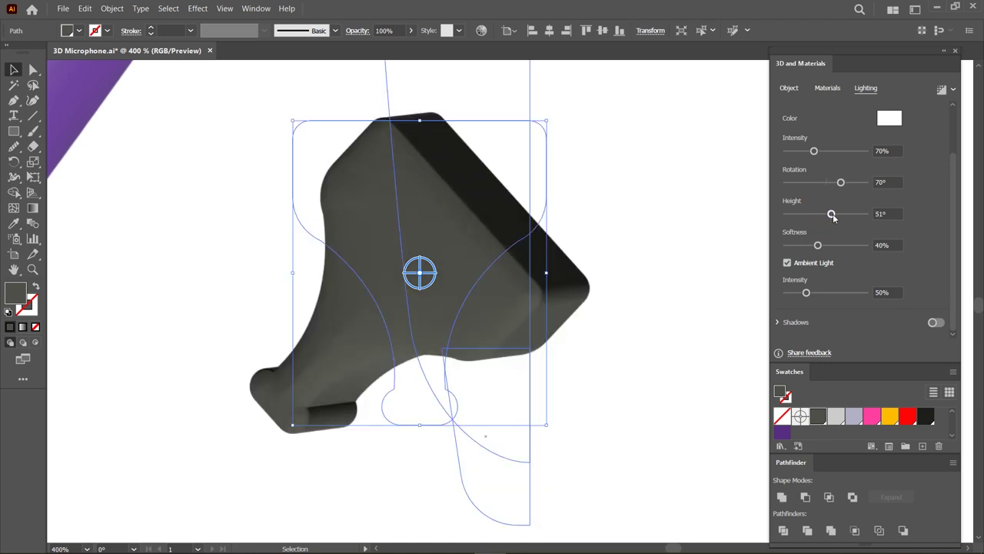
pyautogui.click(937, 92)
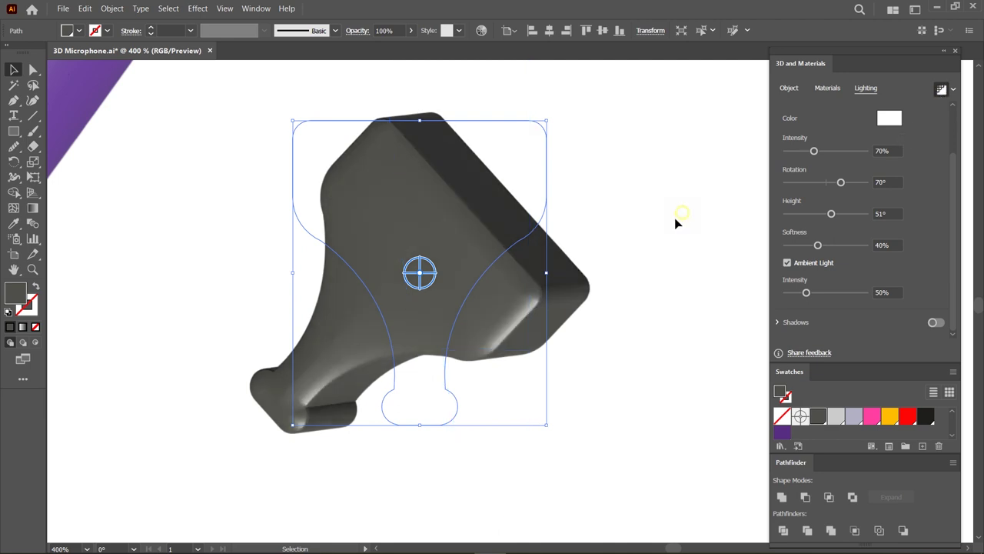
# - Zoom out and nudge the grey connector slightly upward beside the microphone
pyautogui.click(681, 213)
pyautogui.scroll(-3, 591, 269)
pyautogui.scroll(-2, 574, 273)
pyautogui.moveTo(564, 314); pyautogui.dragTo(567, 303)
pyautogui.click(528, 374)
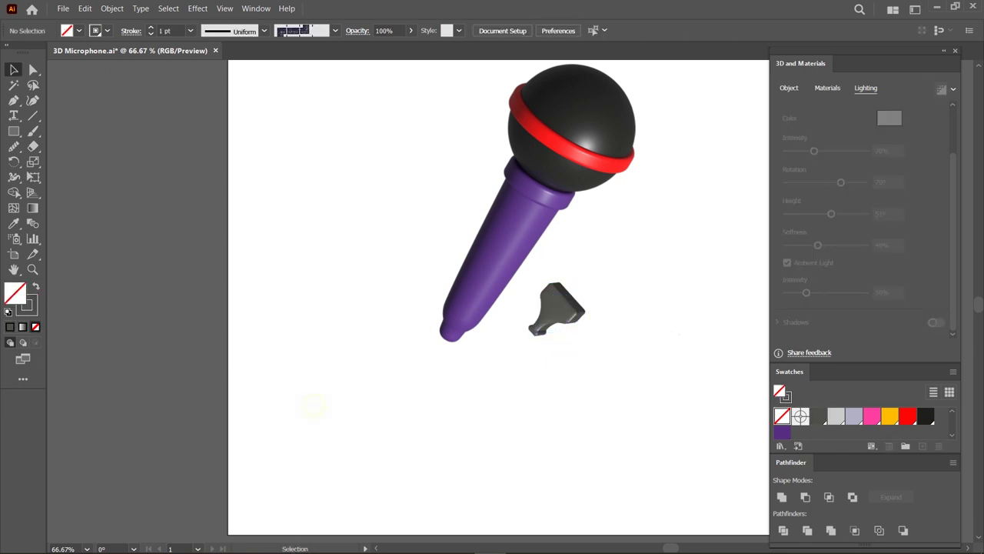
# - Draw the cable path from the microphone's bottom tip, curving down toward the connector
pyautogui.scroll(2, 514, 406)
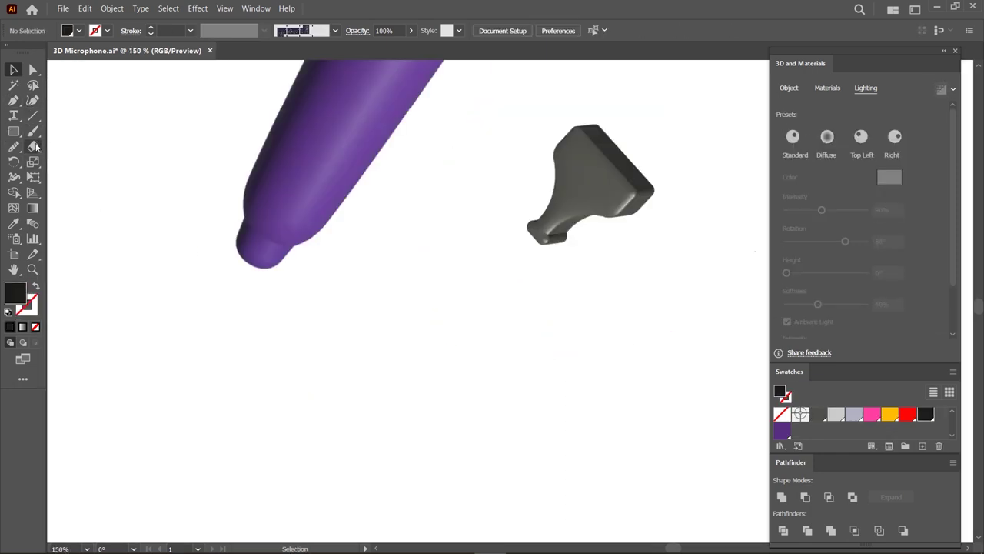
pyautogui.click(14, 101)
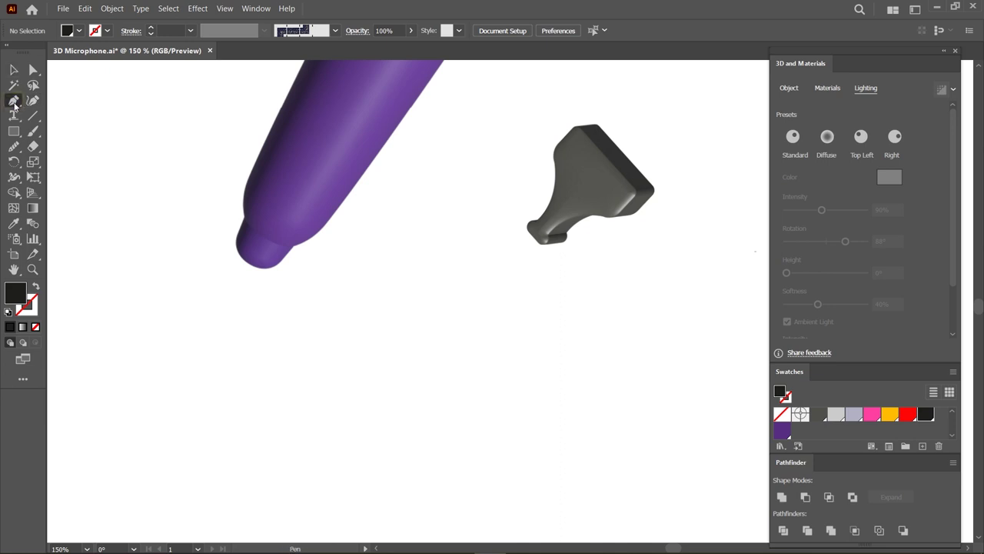
pyautogui.click(247, 263)
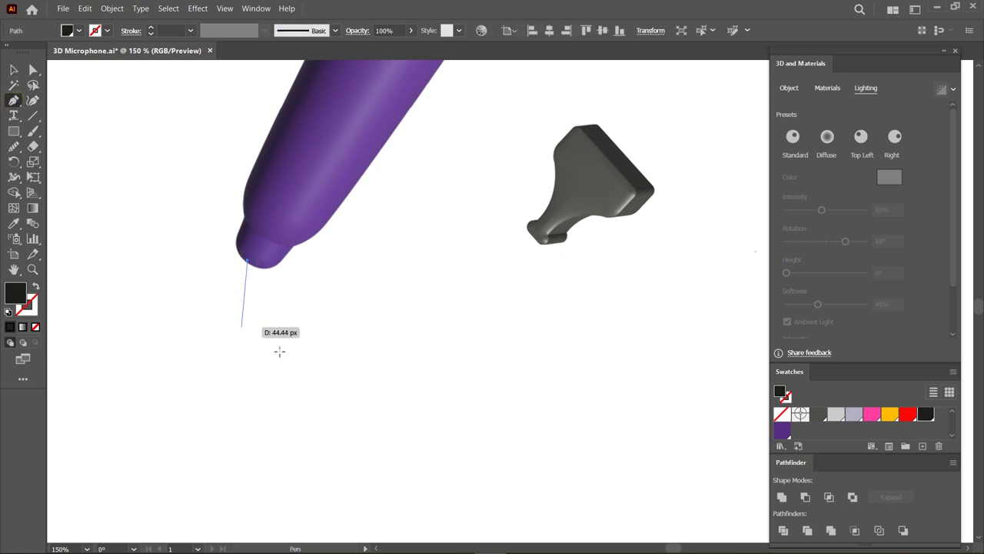
pyautogui.click(558, 255)
pyautogui.hotkey('shift', '`')
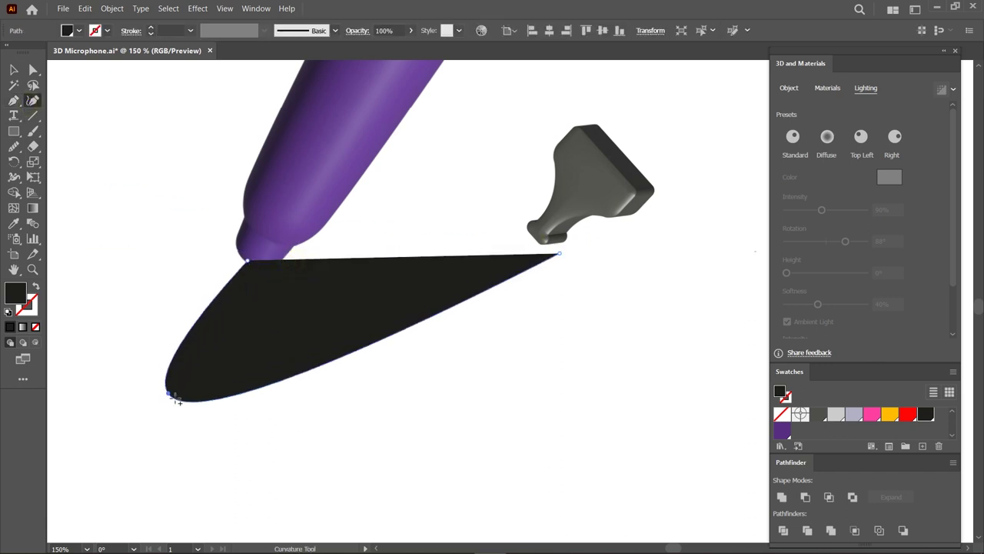
pyautogui.click(203, 382)
pyautogui.click(347, 449)
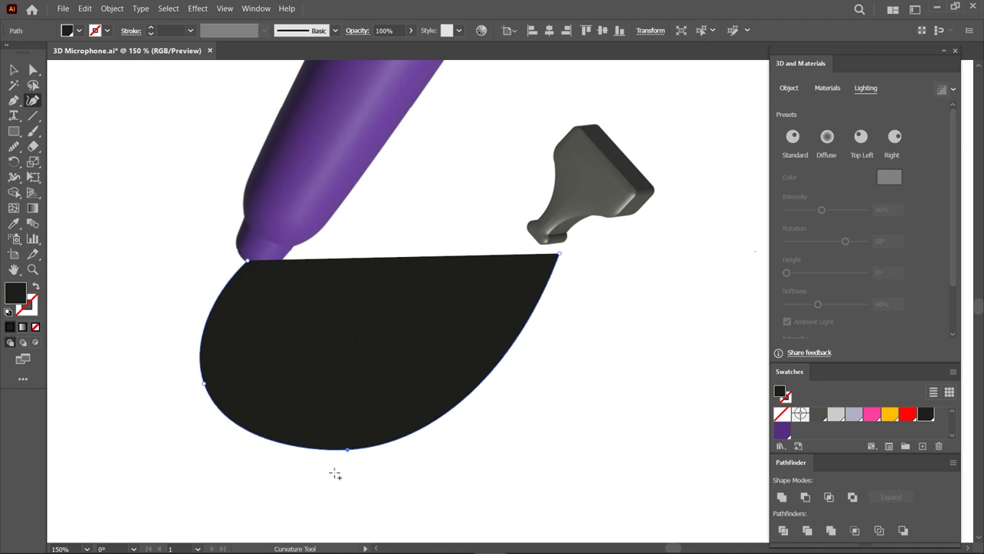
pyautogui.moveTo(347, 449); pyautogui.dragTo(306, 455)
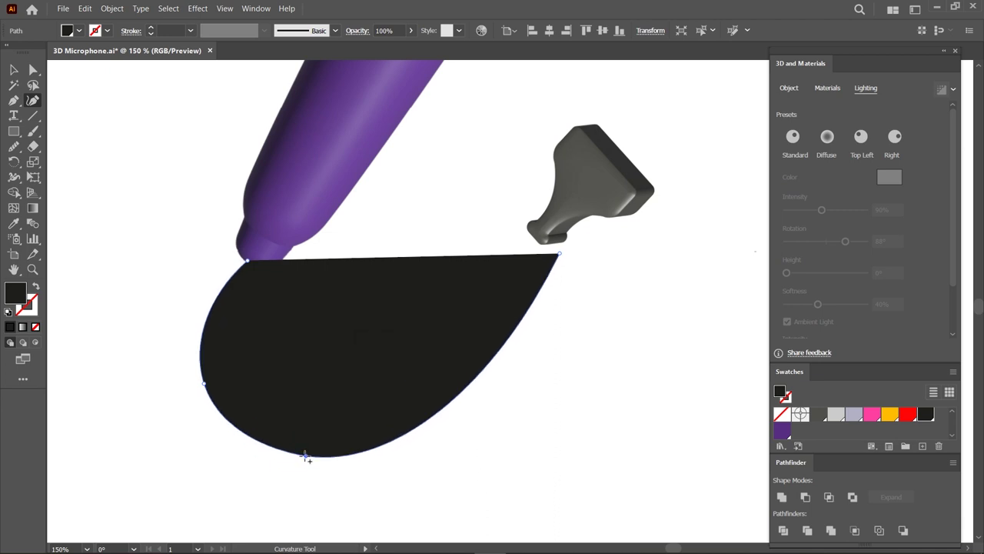
# - Swap fill and stroke so the cable is a dark 5 pt line
pyautogui.click(14, 69)
pyautogui.click(36, 287)
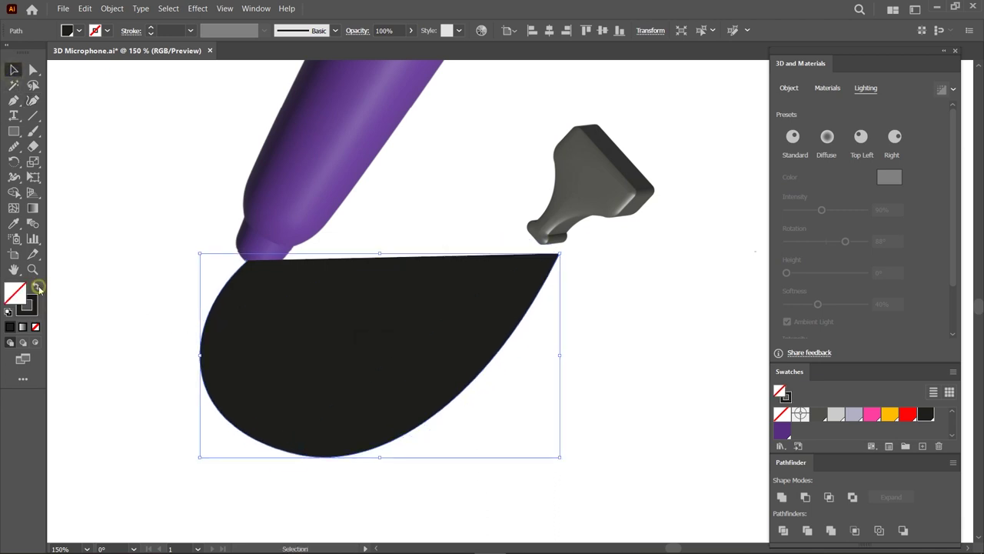
pyautogui.click(150, 28)
pyautogui.click(151, 29)
pyautogui.click(151, 28)
pyautogui.click(151, 29)
# - Shift the cable's bottom bend left and pull its free end short of the plug
pyautogui.click(33, 100)
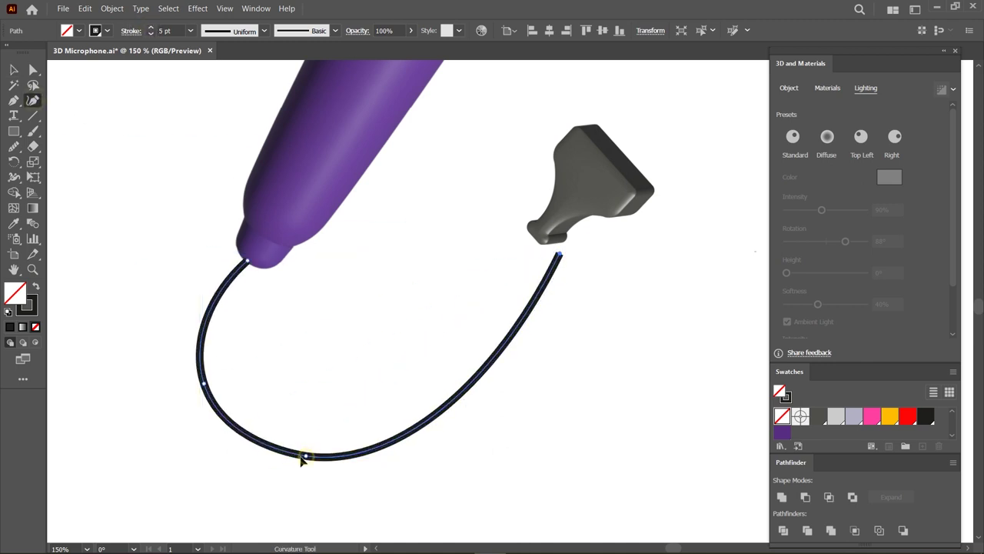
pyautogui.moveTo(302, 456); pyautogui.dragTo(278, 454)
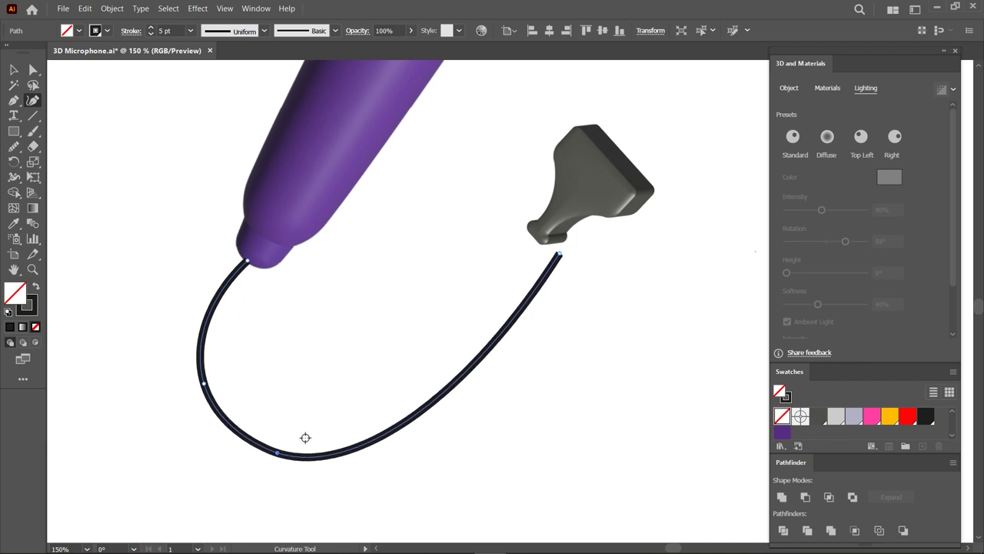
pyautogui.moveTo(559, 256)
pyautogui.mouseDown()
pyautogui.moveTo(570, 286)
pyautogui.moveTo(517, 327)
pyautogui.mouseUp()
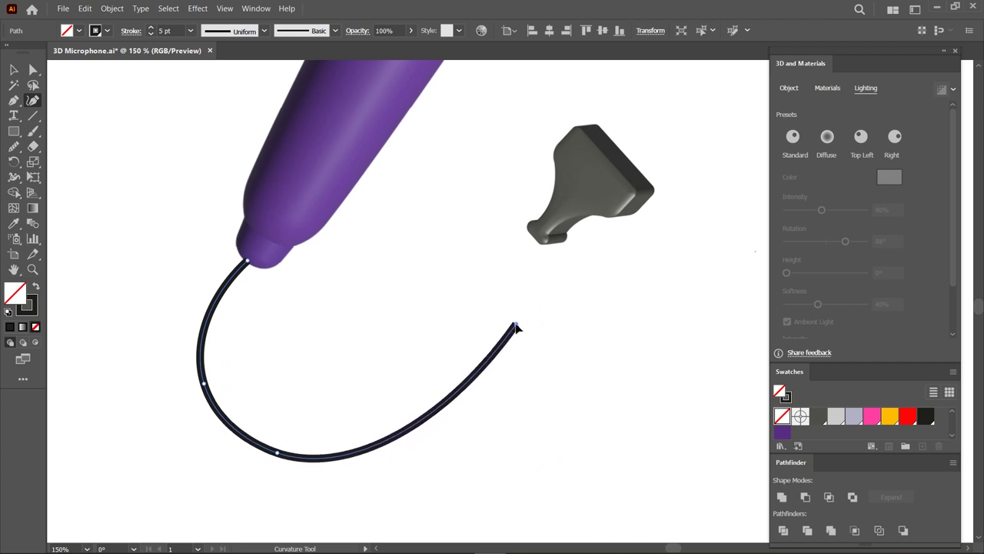
pyautogui.press('v')
pyautogui.click(795, 93)
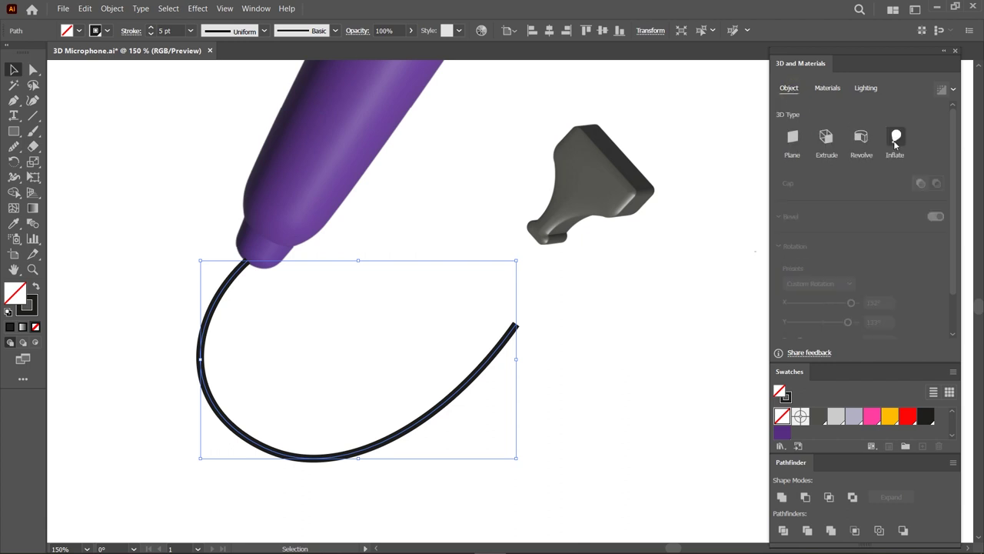
# - Inflate the cable into a 3D tube with 0 px depth and an 8 pt stroke
pyautogui.click(896, 137)
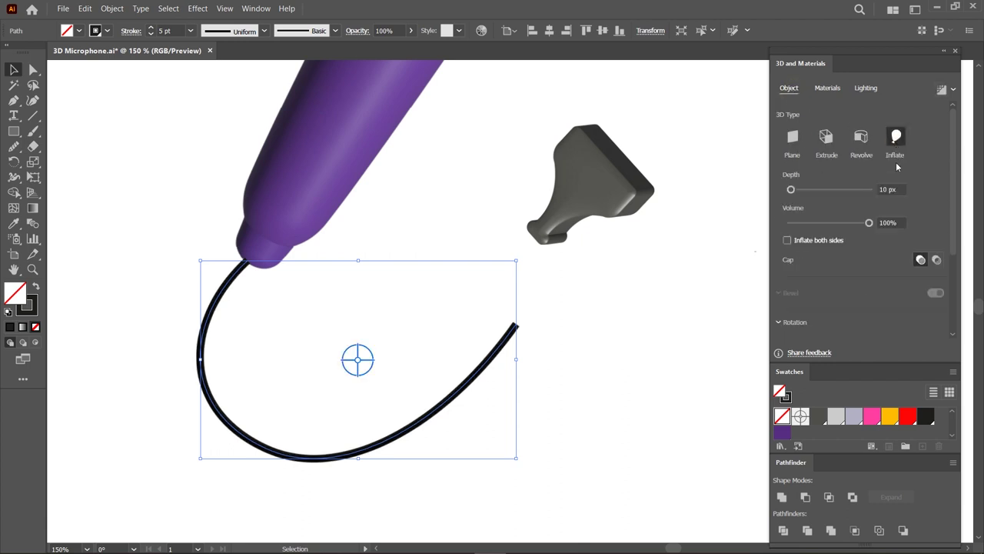
pyautogui.moveTo(804, 191); pyautogui.dragTo(789, 190)
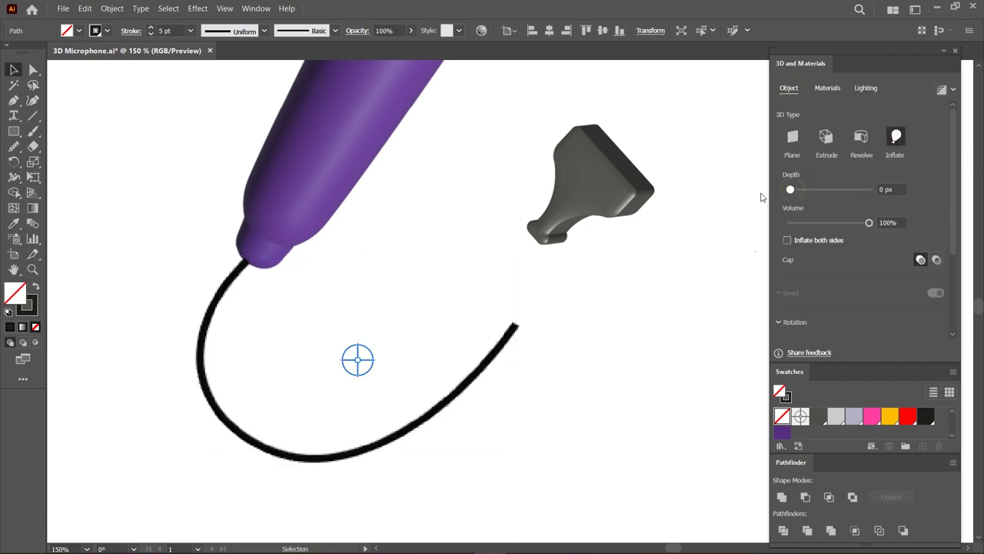
pyautogui.click(150, 27)
pyautogui.click(151, 27)
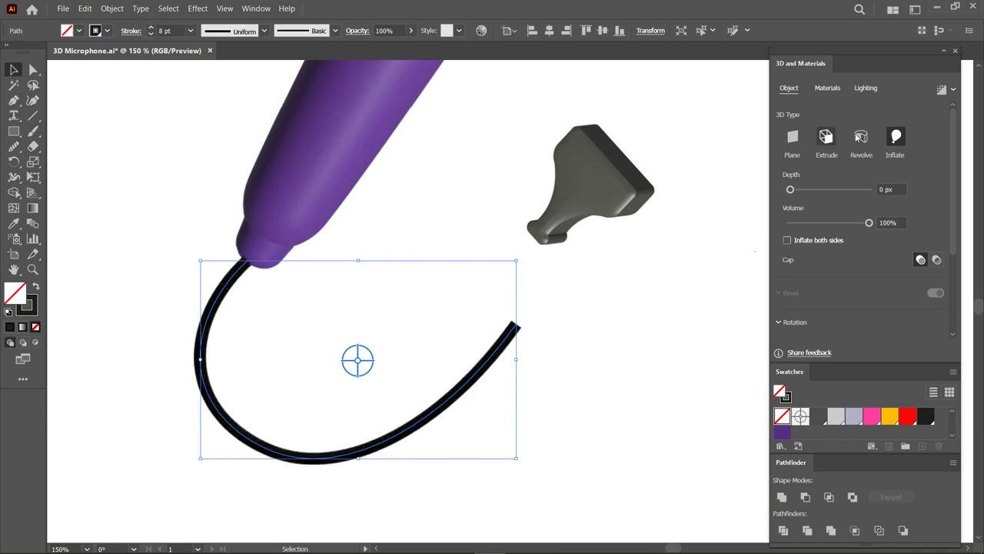
# - Light the tube realistically at 37° rotation and 59° height, and move the connector onto its end
pyautogui.click(866, 89)
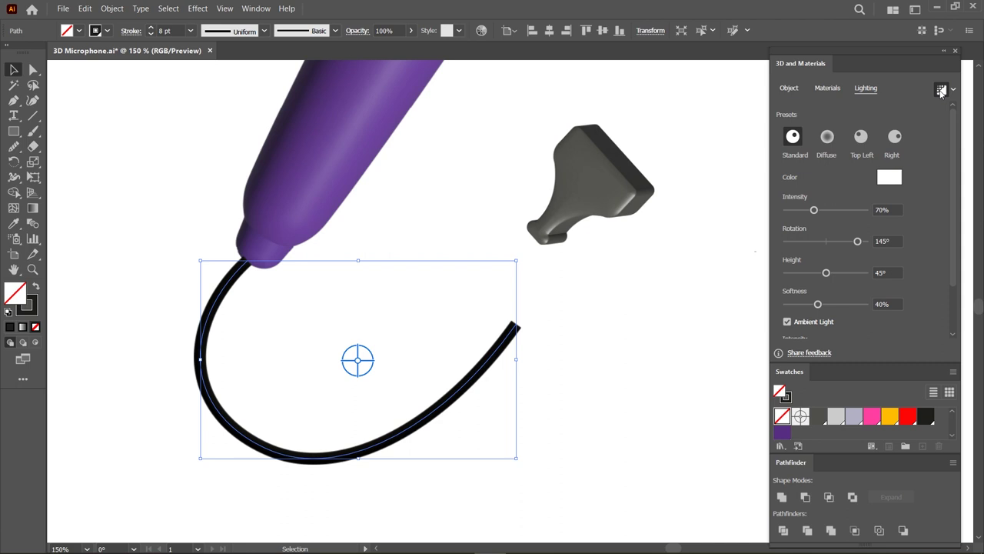
pyautogui.click(941, 91)
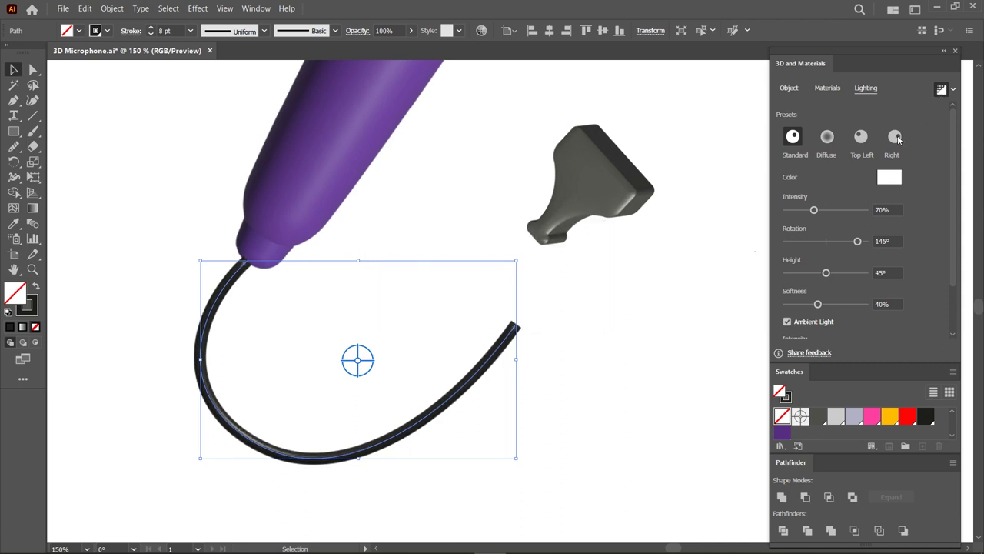
pyautogui.moveTo(858, 242); pyautogui.dragTo(832, 241)
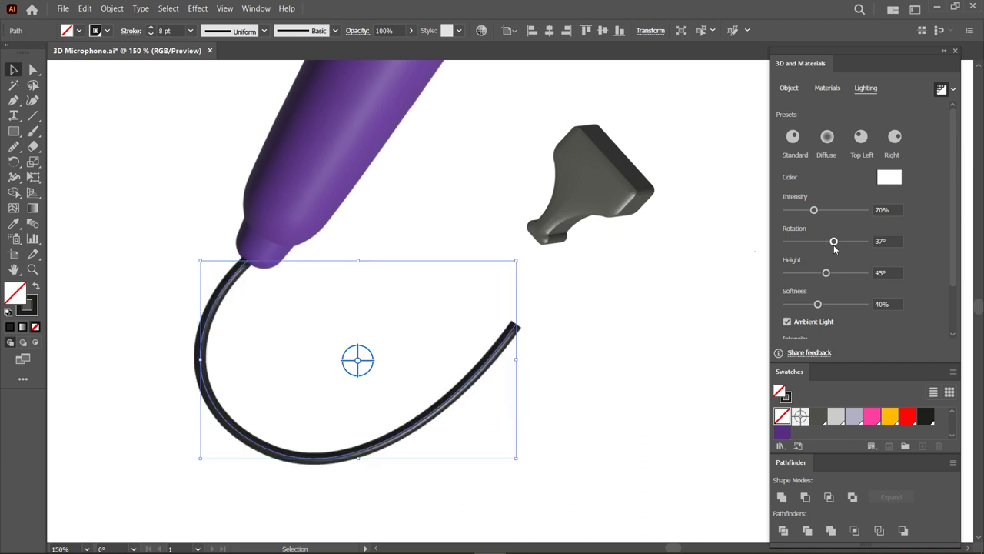
pyautogui.moveTo(826, 273); pyautogui.dragTo(838, 273)
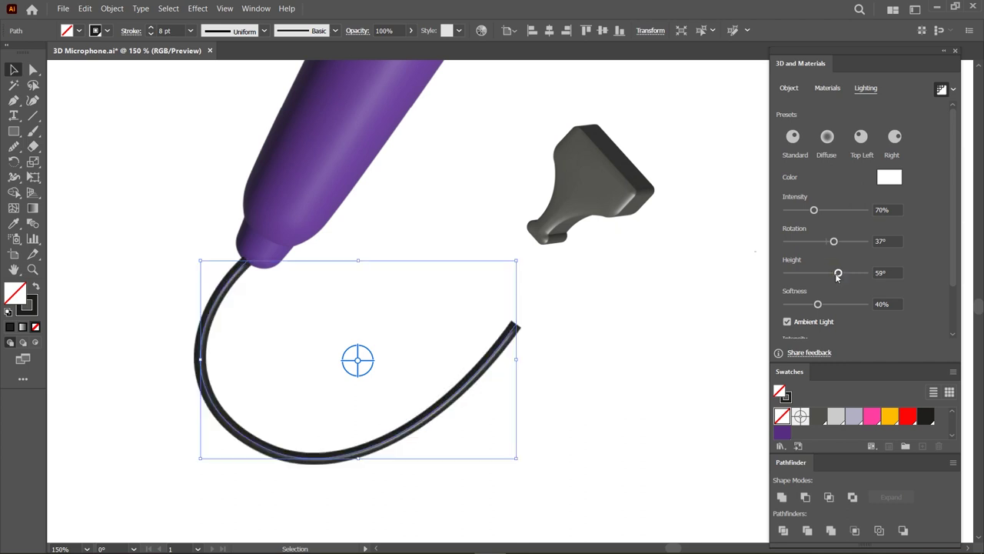
pyautogui.moveTo(591, 189); pyautogui.dragTo(561, 279)
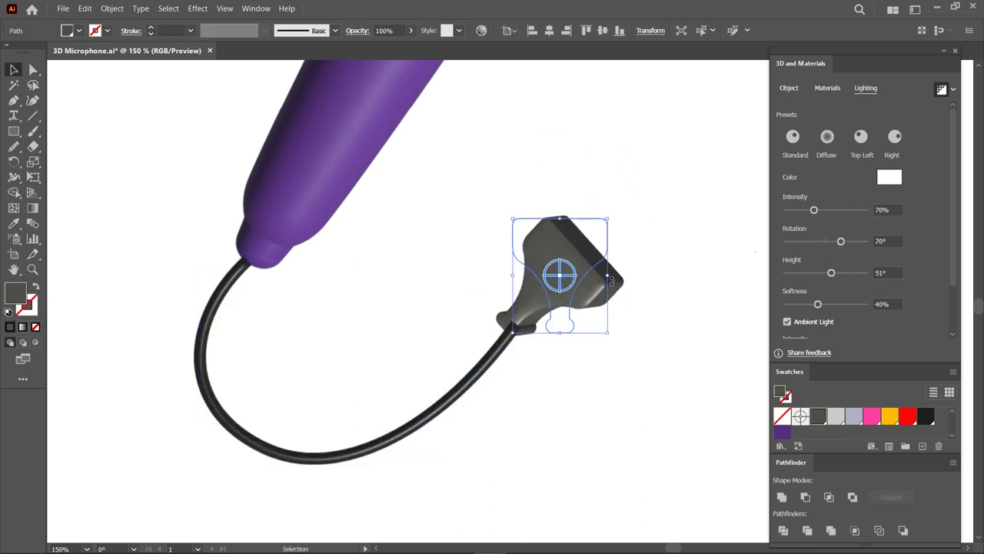
# - Send the cable to the back, settle the connector on its end, and fit the artboard
pyautogui.rightClick(230, 283)
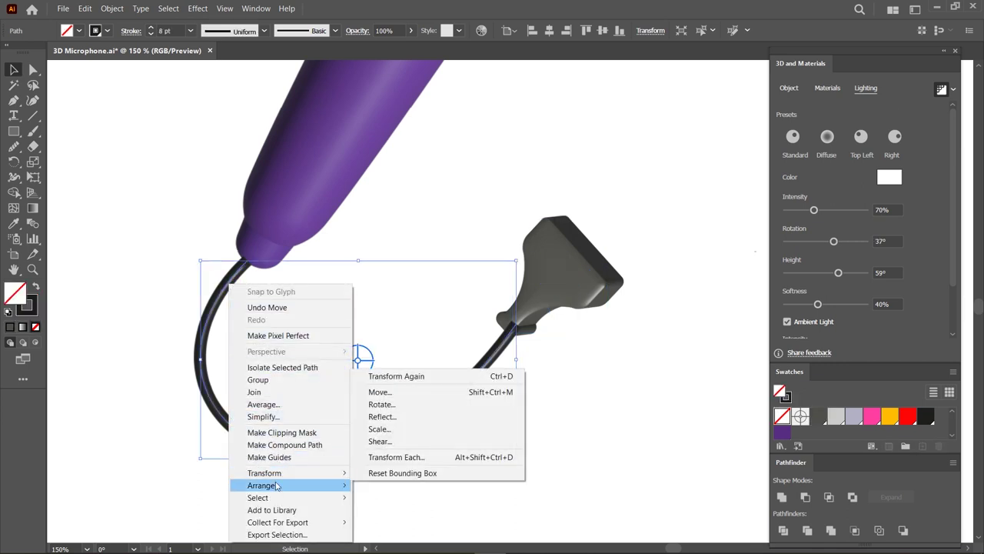
pyautogui.click(425, 522)
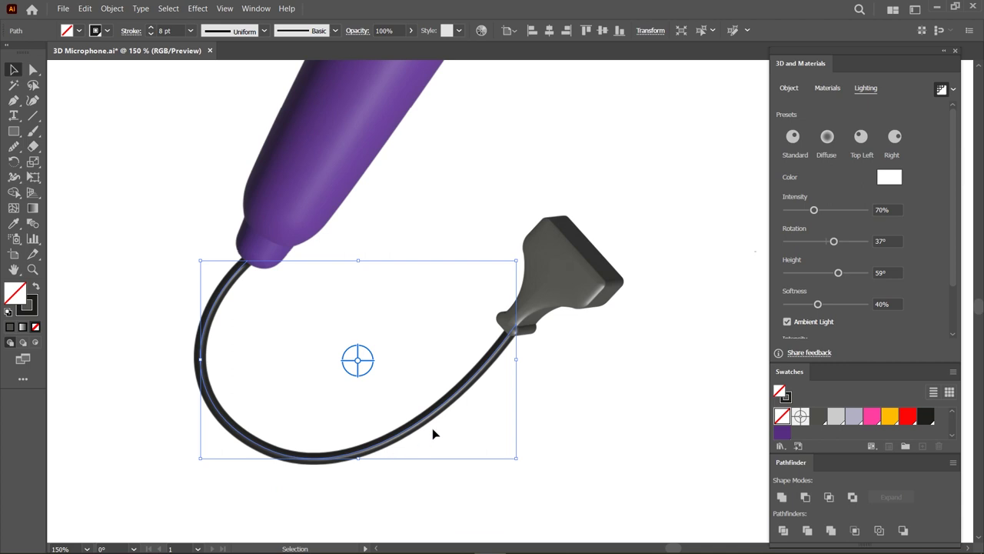
pyautogui.click(588, 351)
pyautogui.moveTo(549, 299); pyautogui.dragTo(549, 304)
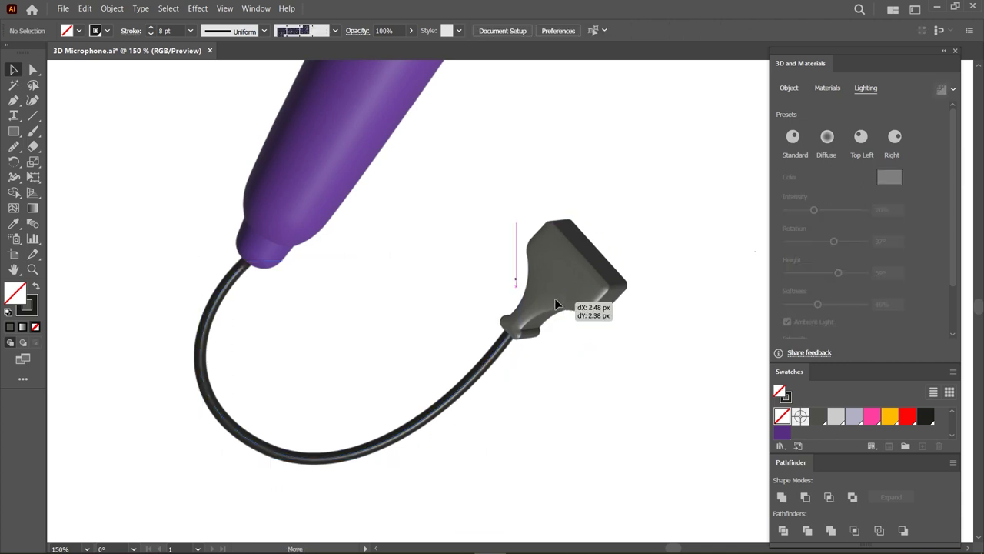
pyautogui.moveTo(549, 305); pyautogui.dragTo(522, 329)
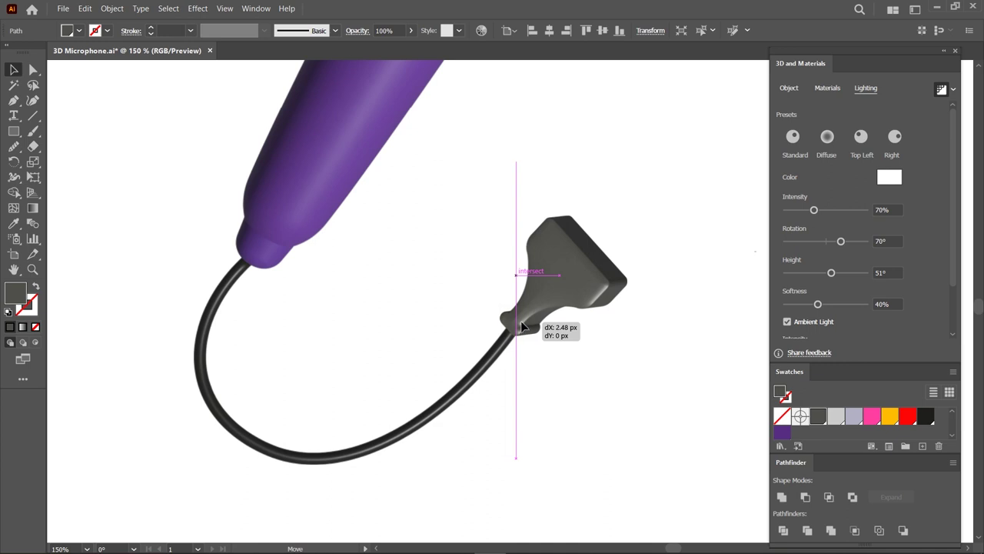
pyautogui.click(420, 318)
pyautogui.hotkey('ctrl', '0')
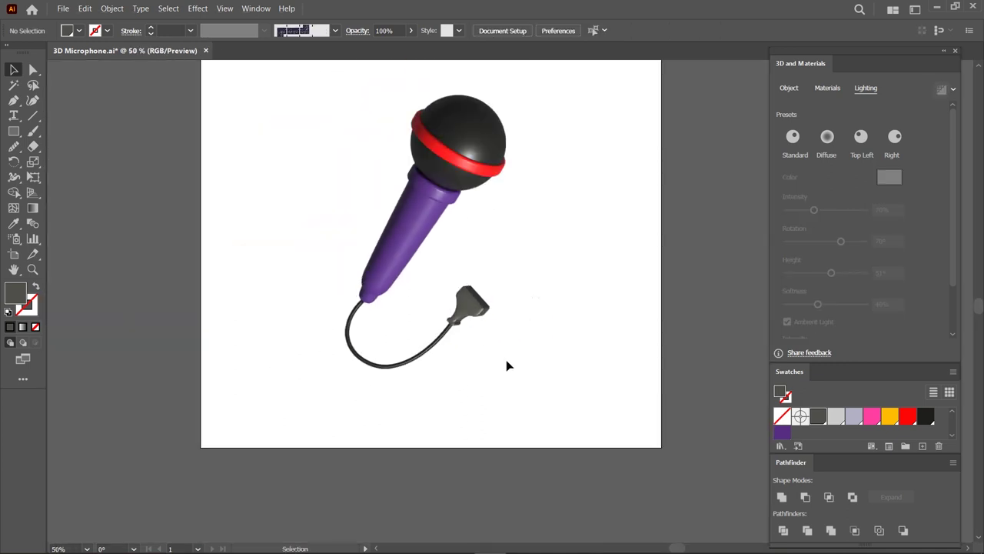
# - Draw a tall rounded rectangle with crossing guide lines and centre it on them
pyautogui.rightClick(14, 130)
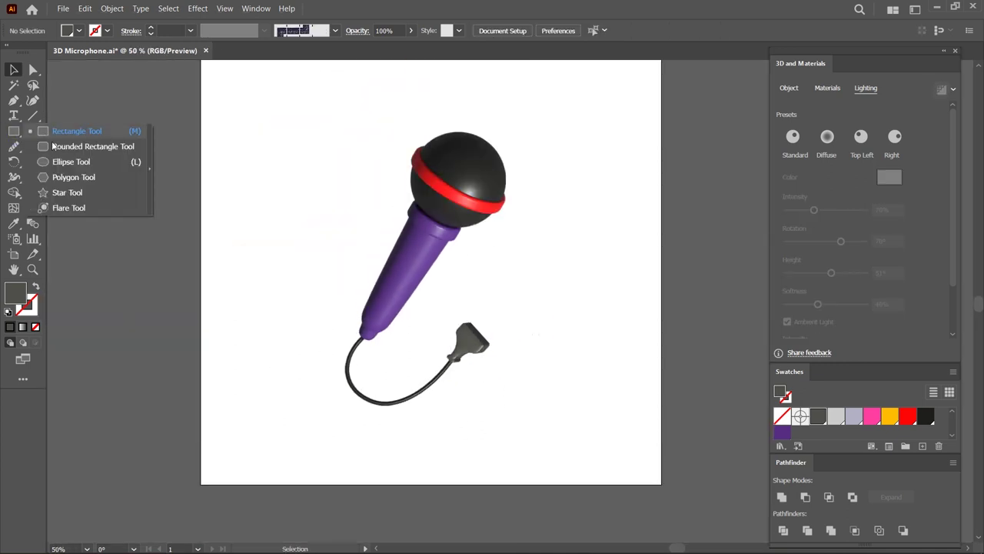
pyautogui.click(85, 146)
pyautogui.moveTo(499, 238); pyautogui.dragTo(492, 359)
pyautogui.click(33, 115)
pyautogui.moveTo(546, 411); pyautogui.dragTo(543, 215)
pyautogui.moveTo(532, 294); pyautogui.dragTo(609, 295)
pyautogui.press('v')
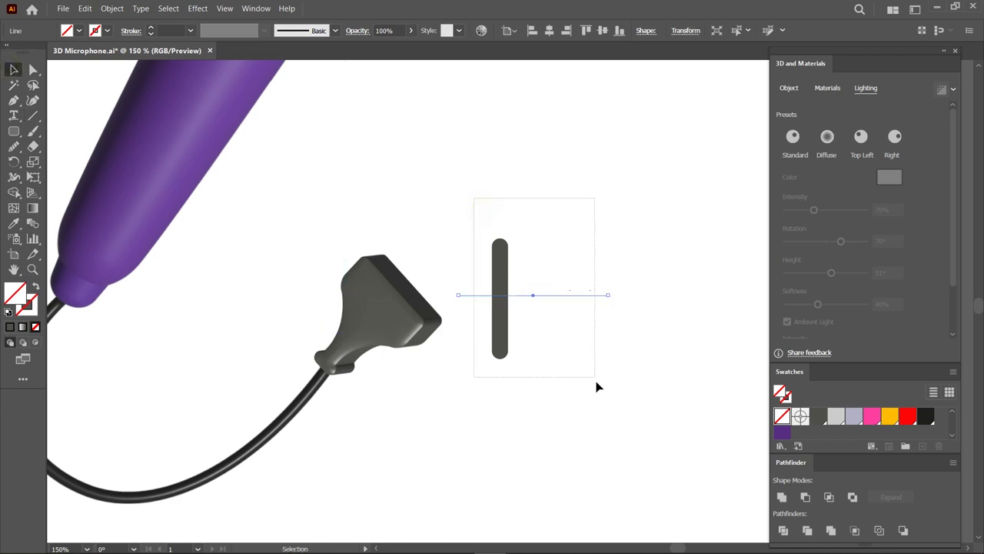
pyautogui.moveTo(473, 198); pyautogui.dragTo(597, 387)
pyautogui.click(549, 30)
pyautogui.click(602, 31)
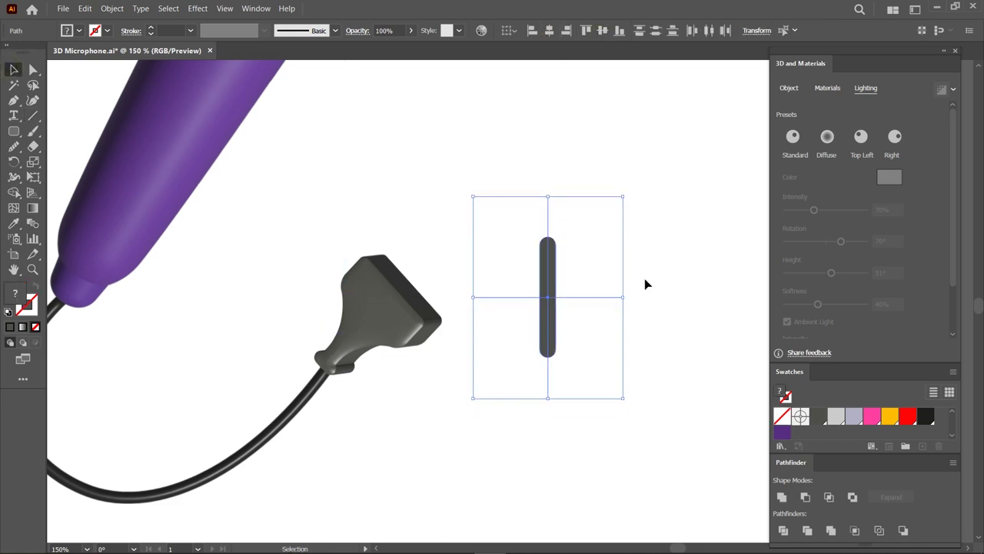
# - Cut the rectangle to its upper-left sliver, fill it light grey, and place it on the connector
pyautogui.click(14, 192)
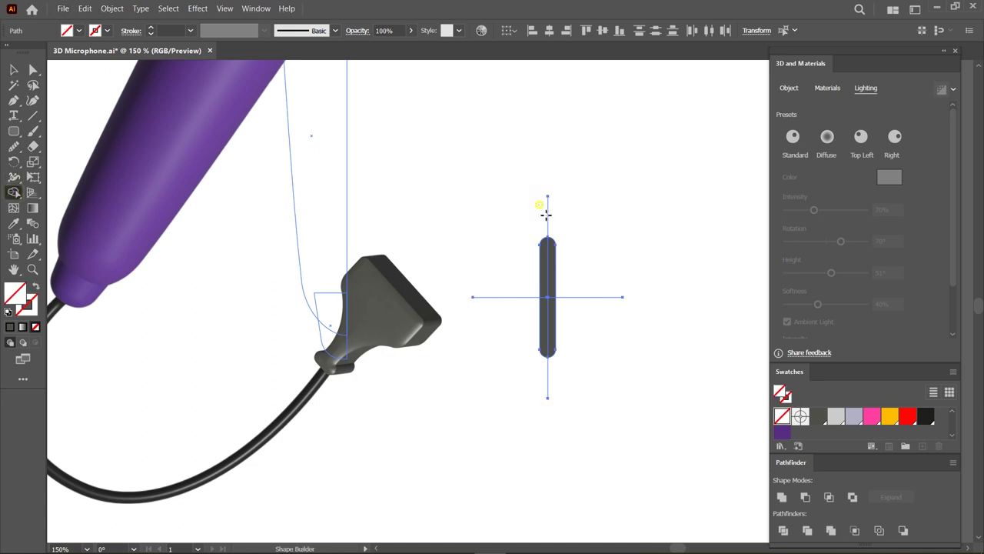
pyautogui.moveTo(516, 285)
pyautogui.keyDown('alt'); pyautogui.mouseDown()
pyautogui.moveTo(578, 307)
pyautogui.moveTo(547, 384)
pyautogui.mouseUp(); pyautogui.keyUp('alt')
pyautogui.click(14, 69)
pyautogui.click(544, 227)
pyautogui.click(545, 263)
pyautogui.click(838, 425)
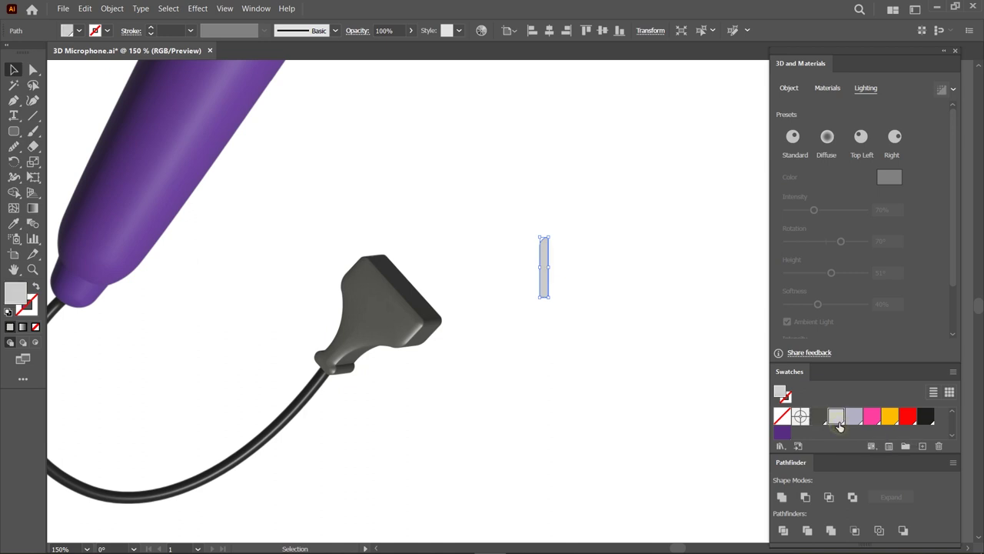
pyautogui.moveTo(543, 266)
pyautogui.mouseDown()
pyautogui.moveTo(425, 243)
pyautogui.moveTo(411, 259)
pyautogui.mouseUp()
pyautogui.hotkey('ctrl', '=')
pyautogui.hotkey('ctrl', '=')
pyautogui.hotkey('ctrl', '=')
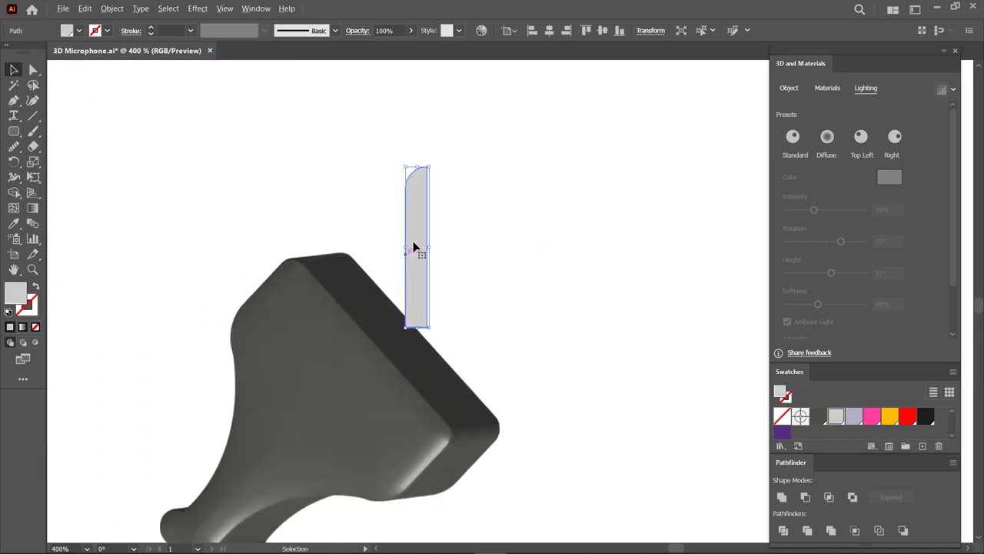
# - Revolve the sliver around its Right Edge into a 3D pin angled about 48° on the connector
pyautogui.click(861, 138)
pyautogui.click(832, 258)
pyautogui.click(824, 286)
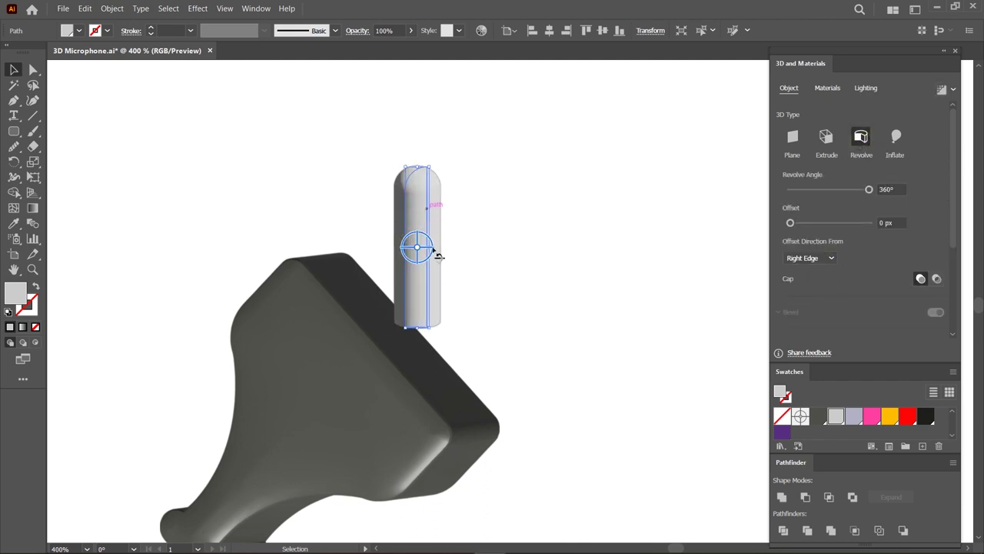
pyautogui.moveTo(425, 312); pyautogui.dragTo(484, 314)
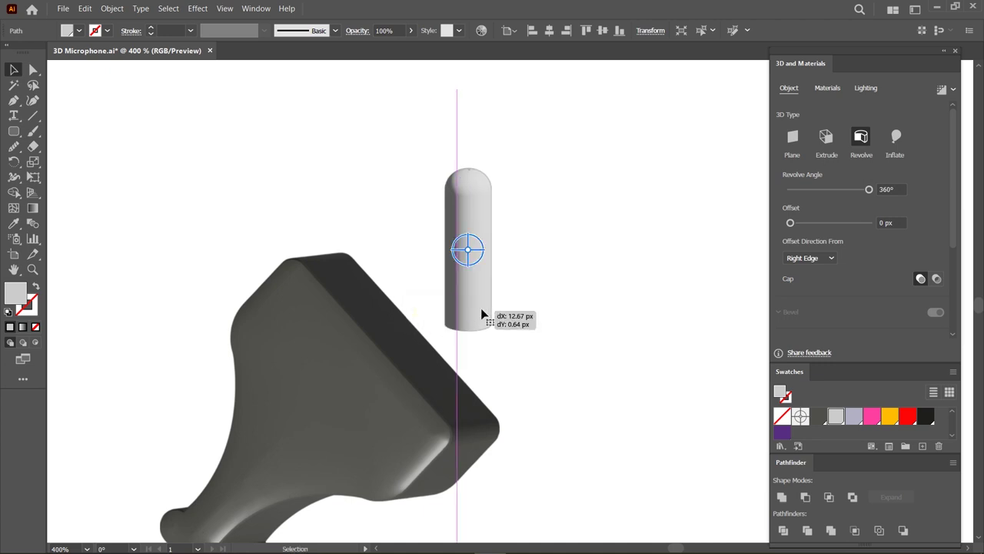
pyautogui.moveTo(453, 168); pyautogui.dragTo(458, 169)
pyautogui.moveTo(475, 202); pyautogui.dragTo(371, 180)
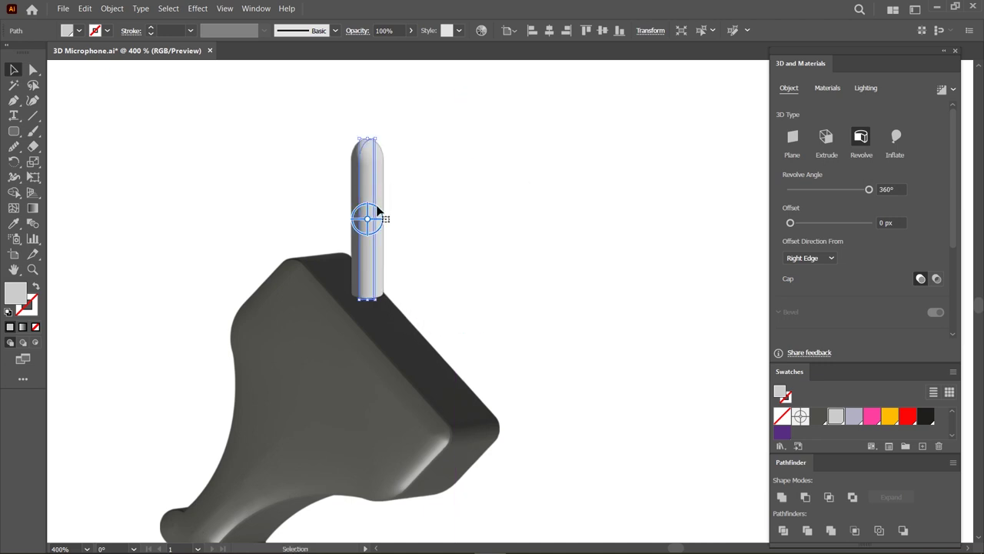
pyautogui.moveTo(384, 213)
pyautogui.mouseDown()
pyautogui.moveTo(390, 218)
pyautogui.moveTo(398, 202)
pyautogui.moveTo(454, 231)
pyautogui.moveTo(431, 253)
pyautogui.moveTo(451, 246)
pyautogui.moveTo(441, 230)
pyautogui.mouseUp()
pyautogui.moveTo(411, 167); pyautogui.dragTo(412, 184)
pyautogui.moveTo(437, 229); pyautogui.dragTo(428, 224)
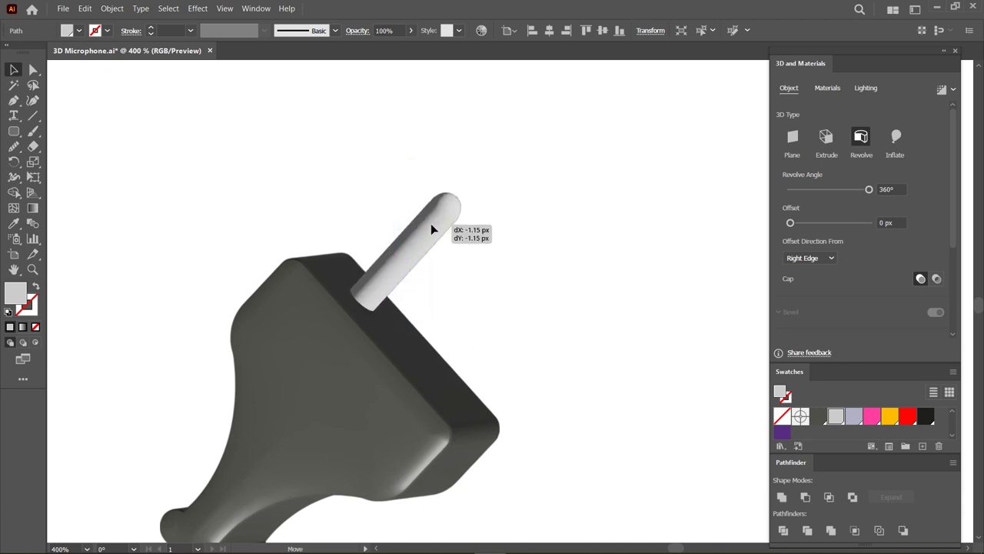
# - Render the pin realistically with light at 49° rotation and 63° height
pyautogui.click(940, 92)
pyautogui.click(866, 89)
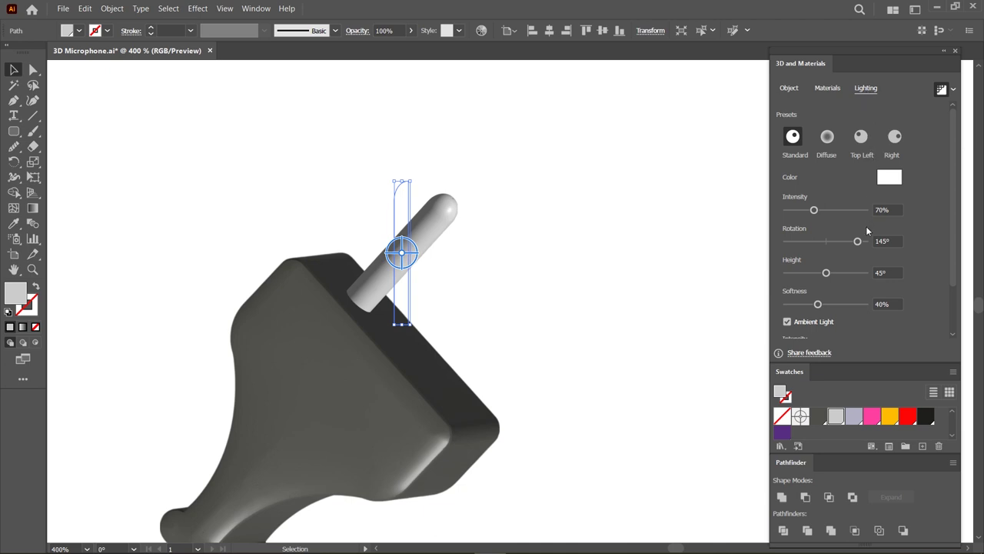
pyautogui.moveTo(858, 241); pyautogui.dragTo(837, 241)
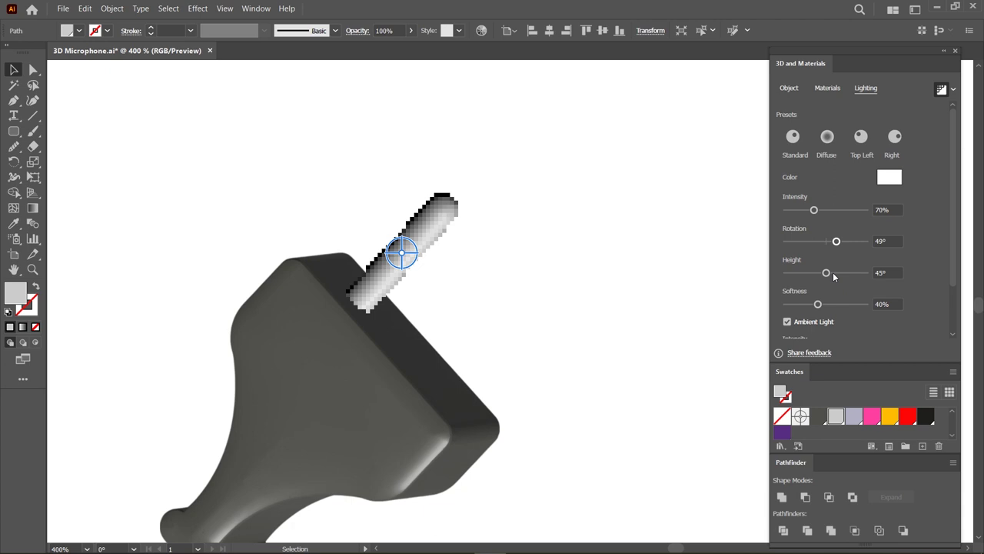
pyautogui.moveTo(833, 272); pyautogui.dragTo(842, 273)
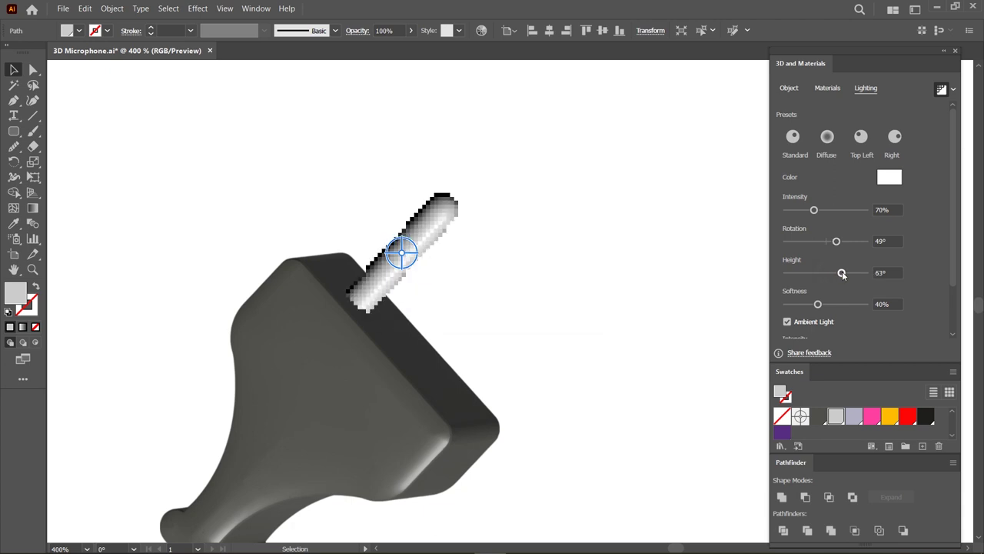
# - Duplicate the pin below-right and fine-tune both pins' positions on the connector
pyautogui.moveTo(415, 247); pyautogui.dragTo(495, 329)
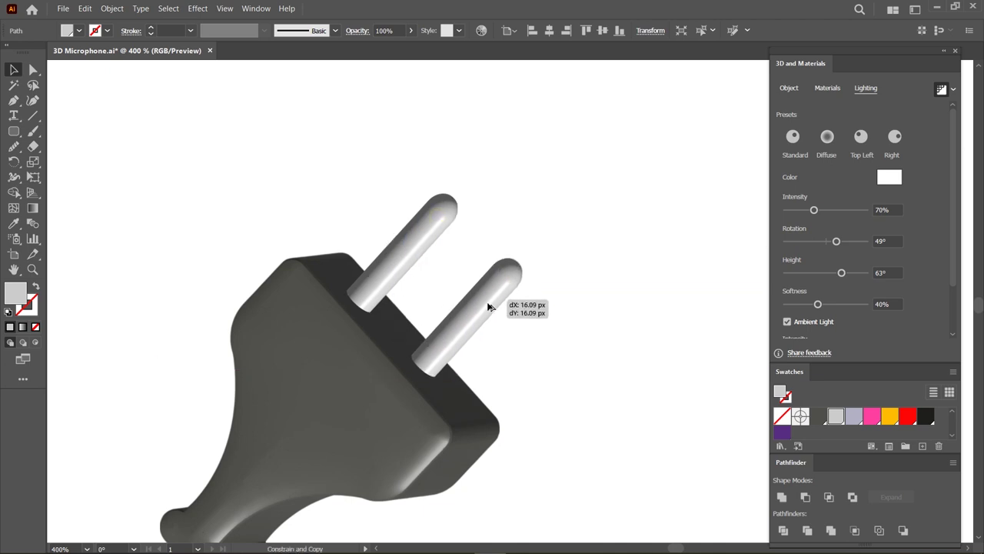
pyautogui.moveTo(507, 312); pyautogui.dragTo(475, 329)
pyautogui.moveTo(394, 276); pyautogui.dragTo(396, 276)
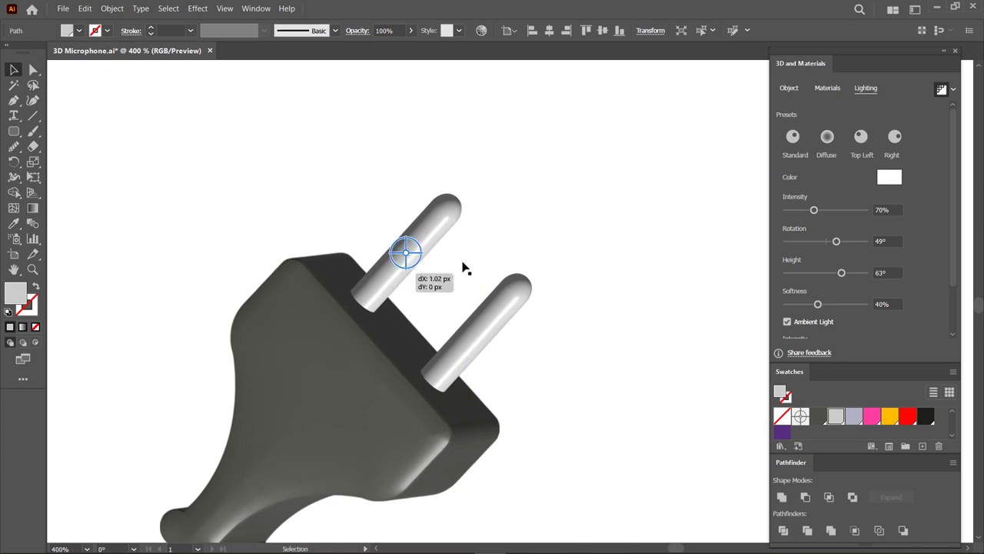
pyautogui.click(521, 275)
pyautogui.hotkey('ctrl', '0')
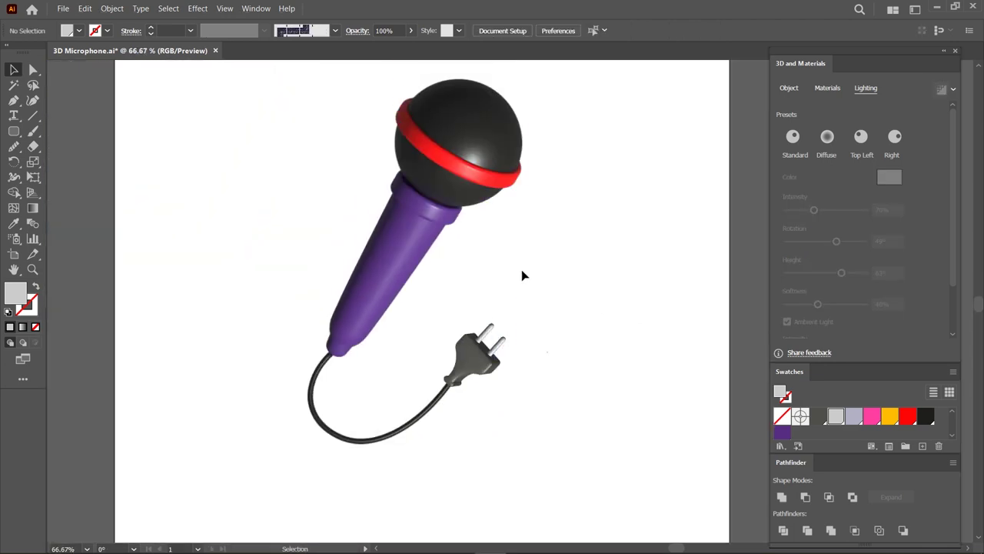
# - Create a 110×30 px rectangle for the note's bar
pyautogui.scroll(2, 521, 275)
pyautogui.scroll(2, 501, 310)
pyautogui.click(14, 131)
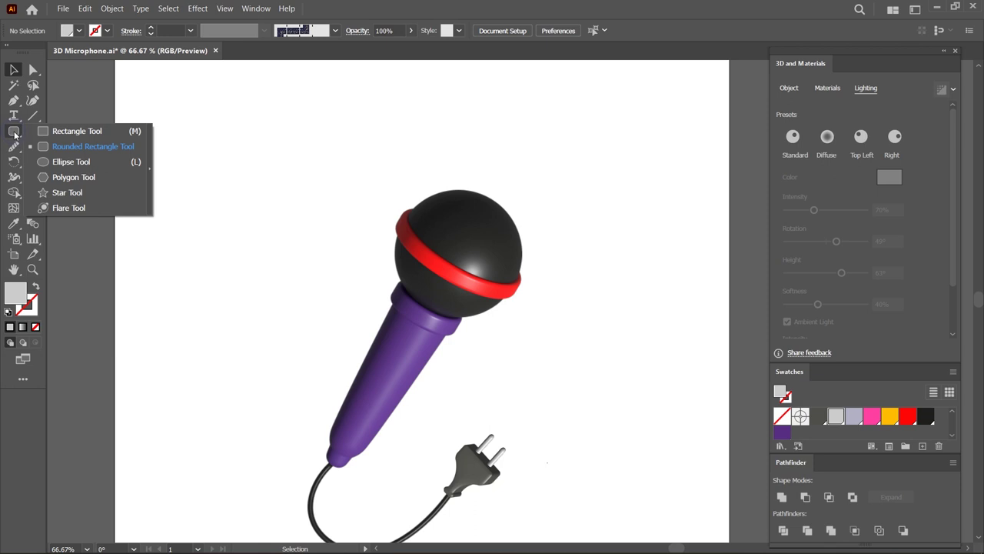
pyautogui.click(76, 132)
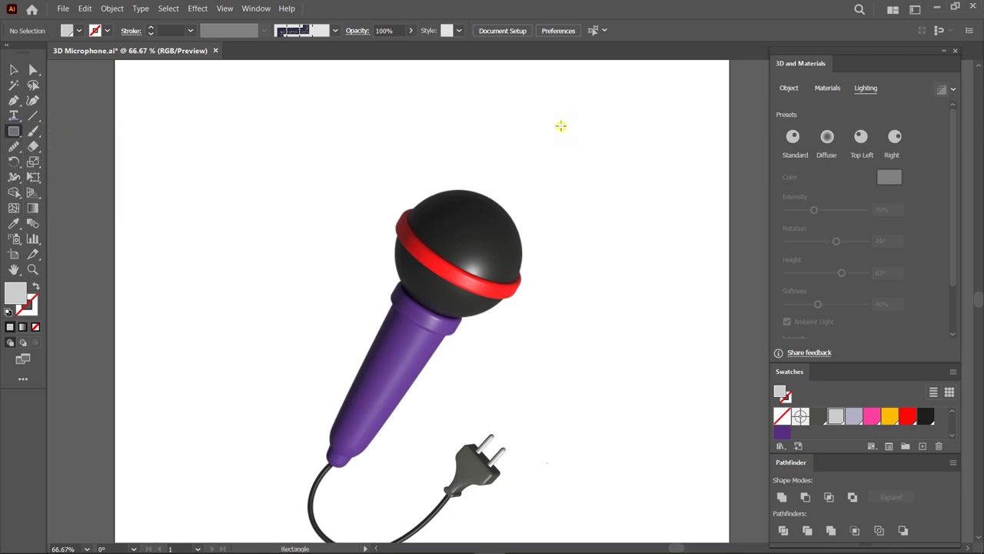
pyautogui.click(561, 126)
pyautogui.write('110')
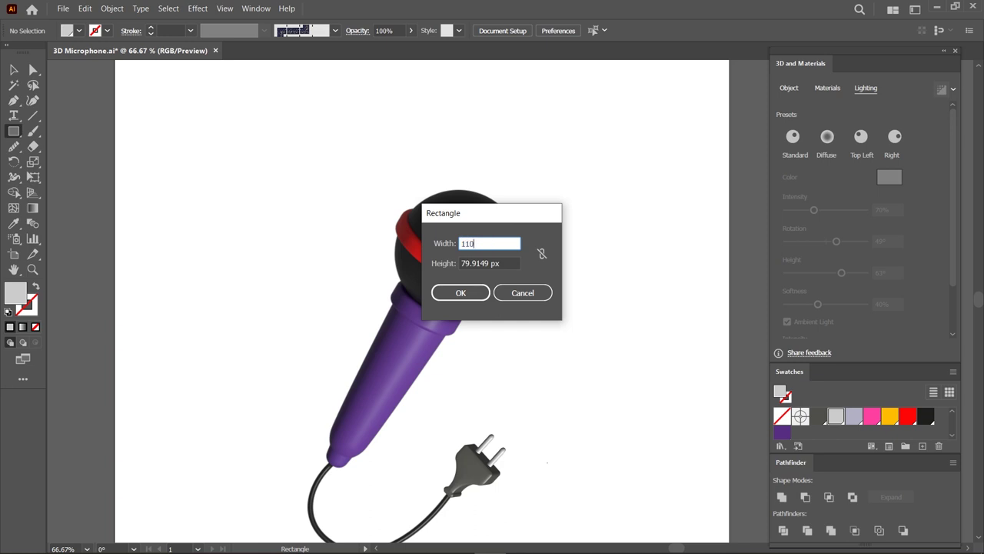
pyautogui.click(500, 263)
pyautogui.write('30')
pyautogui.press('Return')
# - Create a 19×90 px rectangle for the note's stem
pyautogui.click(613, 202)
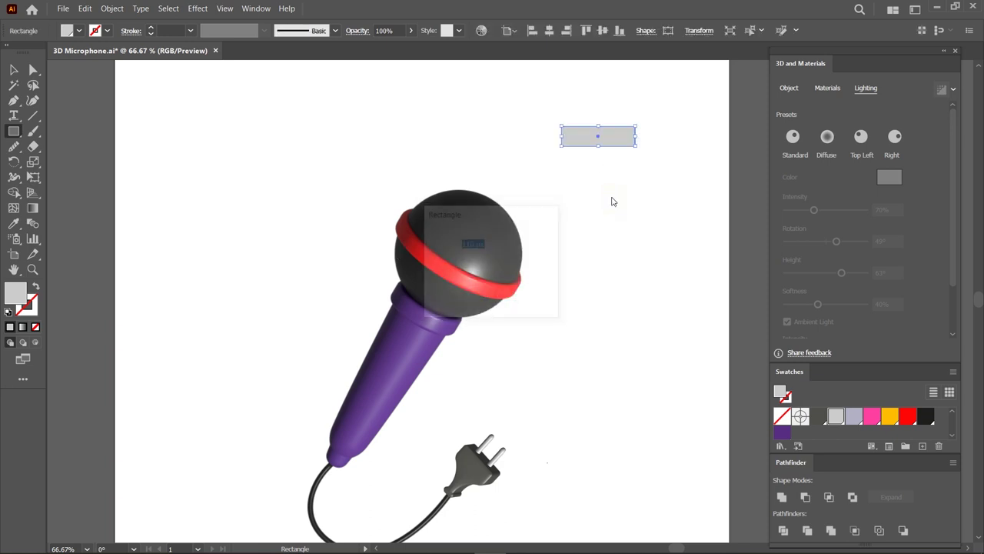
pyautogui.write('19')
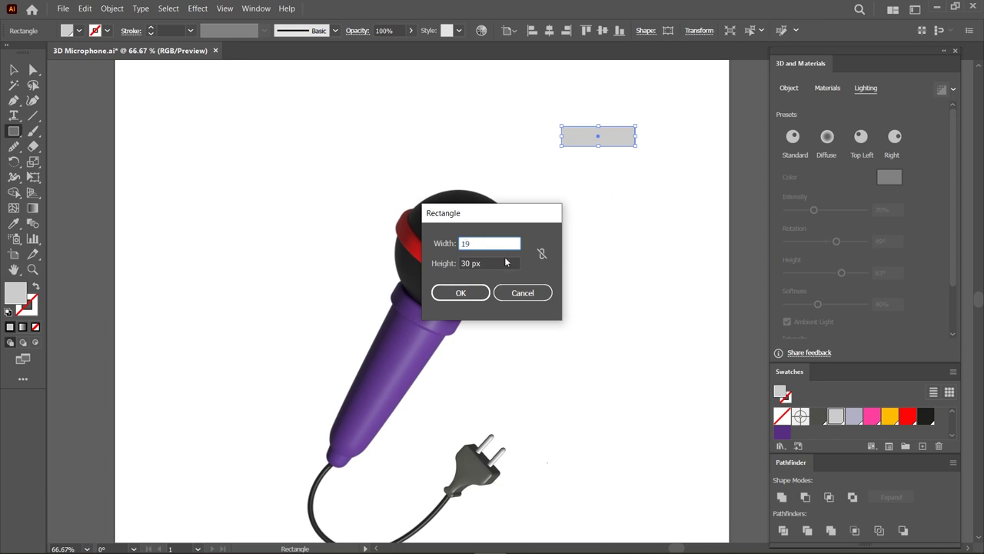
pyautogui.press('Tab')
pyautogui.write('90')
pyautogui.press('Return')
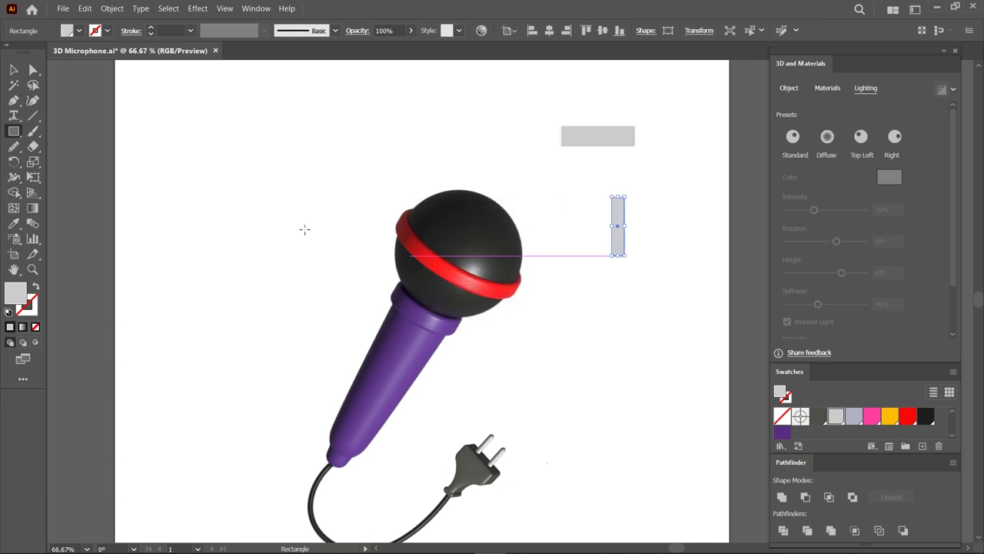
# - Add a 38 px circle and arrange the stem and circle under the bar
pyautogui.moveTo(14, 130); pyautogui.dragTo(69, 162)
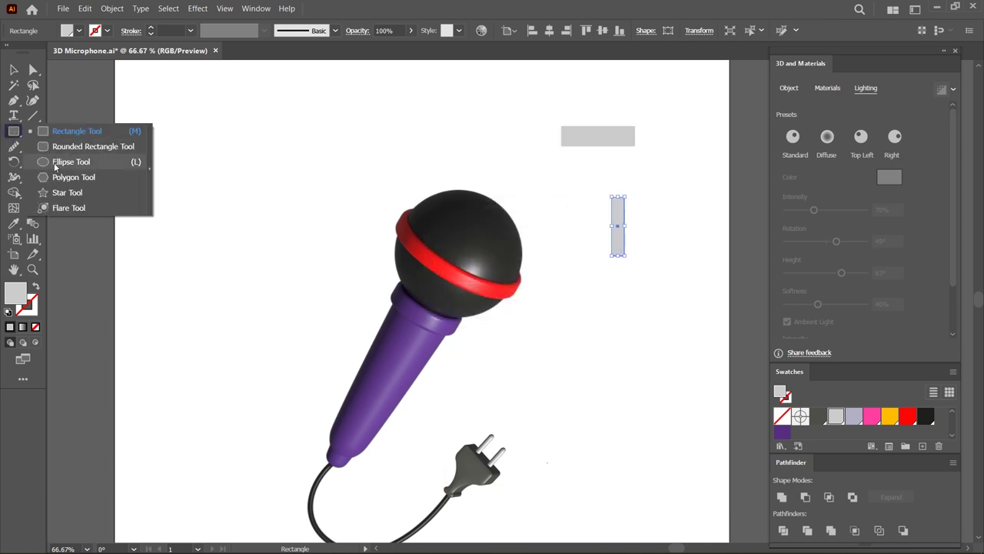
pyautogui.click(599, 311)
pyautogui.write('38')
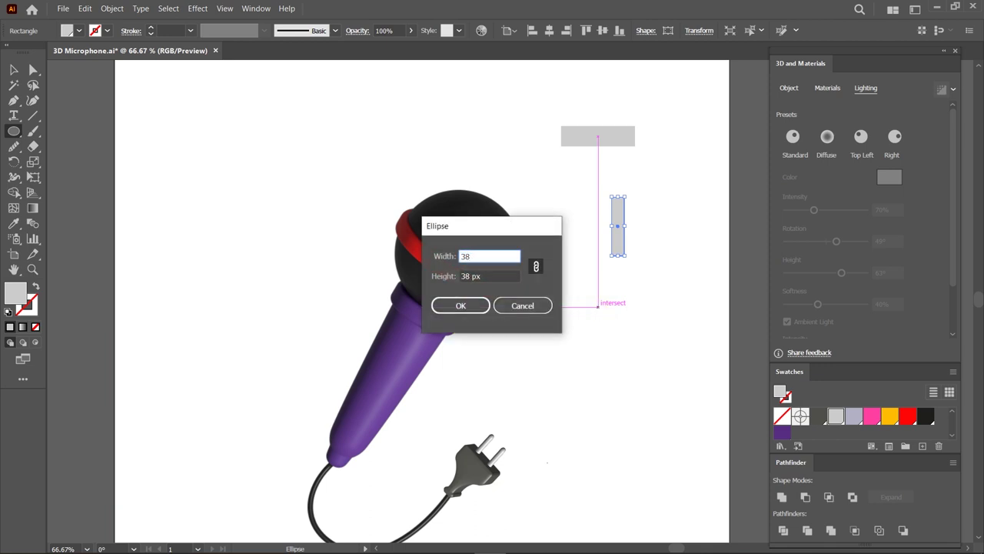
pyautogui.press('Return')
pyautogui.press('v')
pyautogui.moveTo(618, 253)
pyautogui.mouseDown()
pyautogui.moveTo(582, 174)
pyautogui.moveTo(547, 147)
pyautogui.mouseUp()
pyautogui.moveTo(613, 330); pyautogui.dragTo(569, 192)
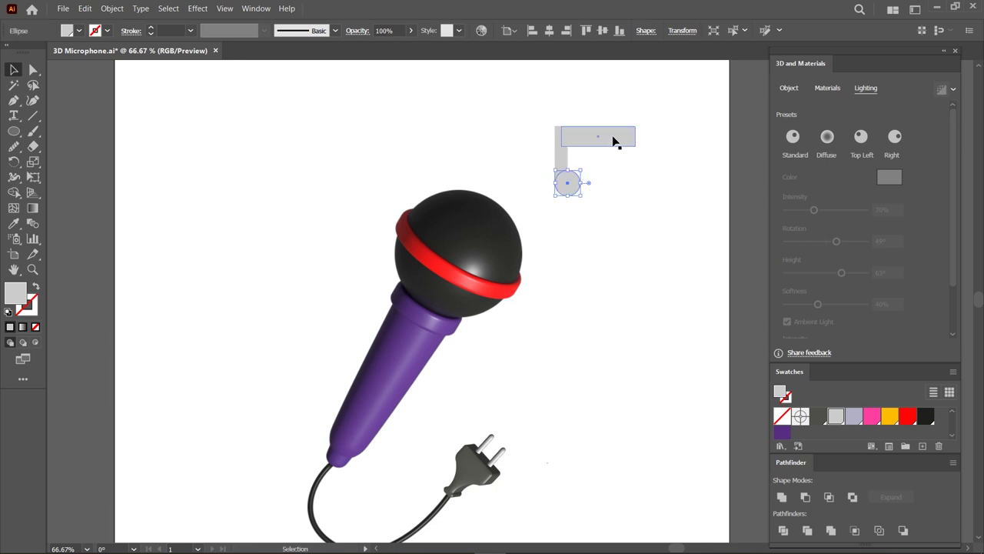
pyautogui.scroll(3, 624, 127)
pyautogui.click(622, 152)
# - Tilt the bar, slant the stem to about 348.9°, and copy it to the bar's right end
pyautogui.moveTo(662, 158); pyautogui.dragTo(665, 150)
pyautogui.click(447, 235)
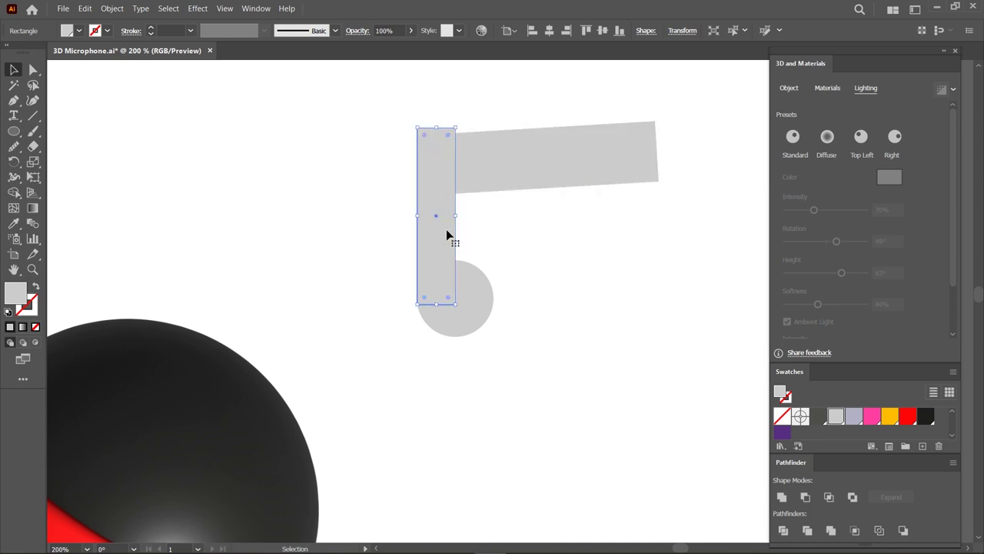
pyautogui.moveTo(459, 127); pyautogui.dragTo(474, 135)
pyautogui.moveTo(458, 177); pyautogui.dragTo(449, 191)
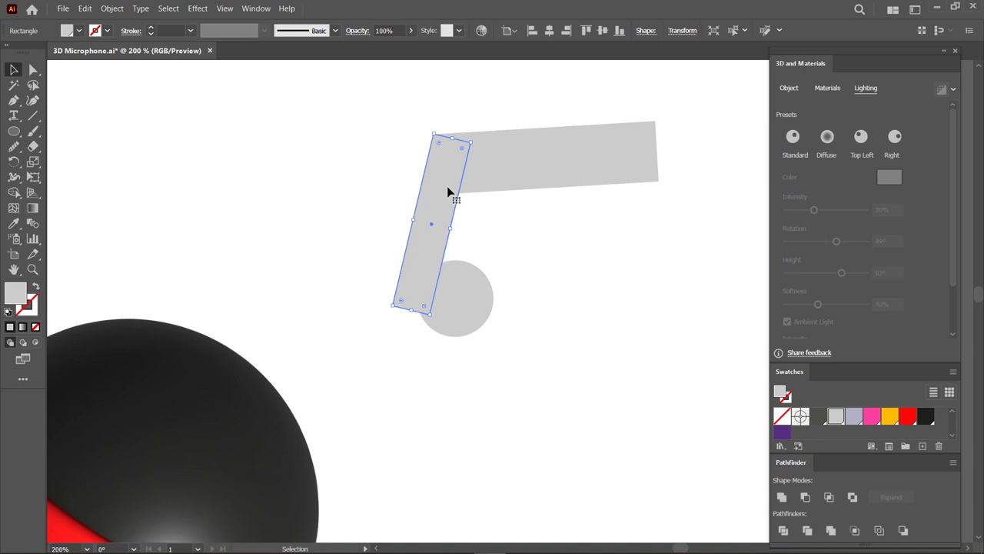
pyautogui.moveTo(449, 191); pyautogui.dragTo(635, 204)
pyautogui.moveTo(635, 152); pyautogui.dragTo(644, 116)
pyautogui.moveTo(630, 151); pyautogui.dragTo(625, 150)
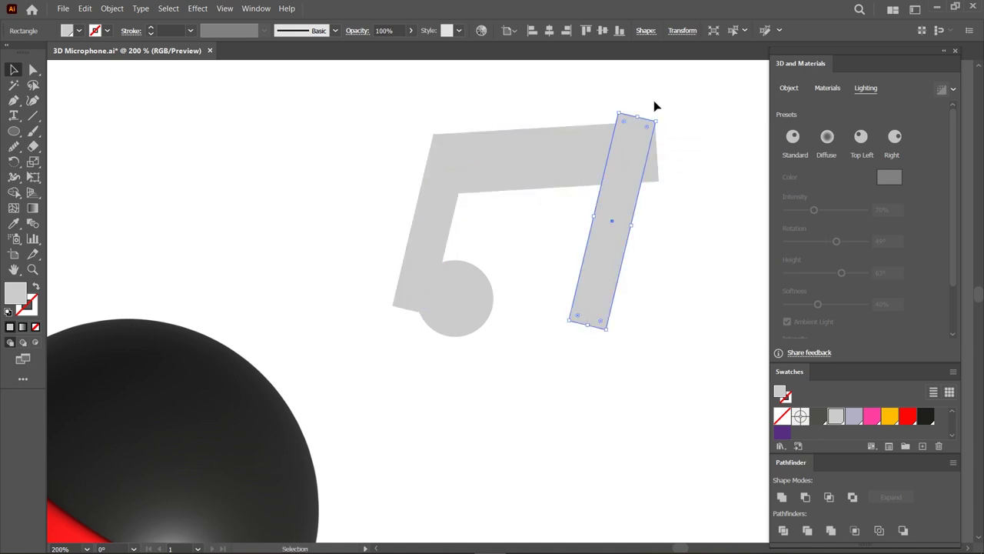
# - Place the circle under the left stem and copy it under the right stem
pyautogui.moveTo(465, 300); pyautogui.dragTo(403, 298)
pyautogui.hotkey('ctrl', '+')
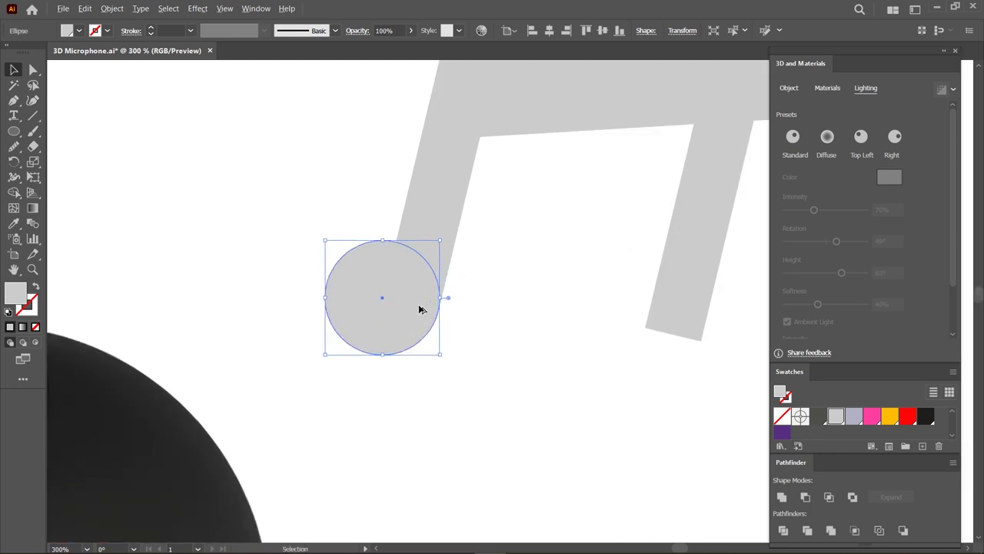
pyautogui.hotkey('ctrl', '+')
pyautogui.hotkey('ctrl', '+')
pyautogui.hscroll(5, 255, 299)
pyautogui.moveTo(110, 294); pyautogui.dragTo(646, 306)
pyautogui.hotkey('ctrl', '-')
pyautogui.hotkey('ctrl', '+')
pyautogui.hotkey('ctrl', '+')
pyautogui.hotkey('ctrl', '+')
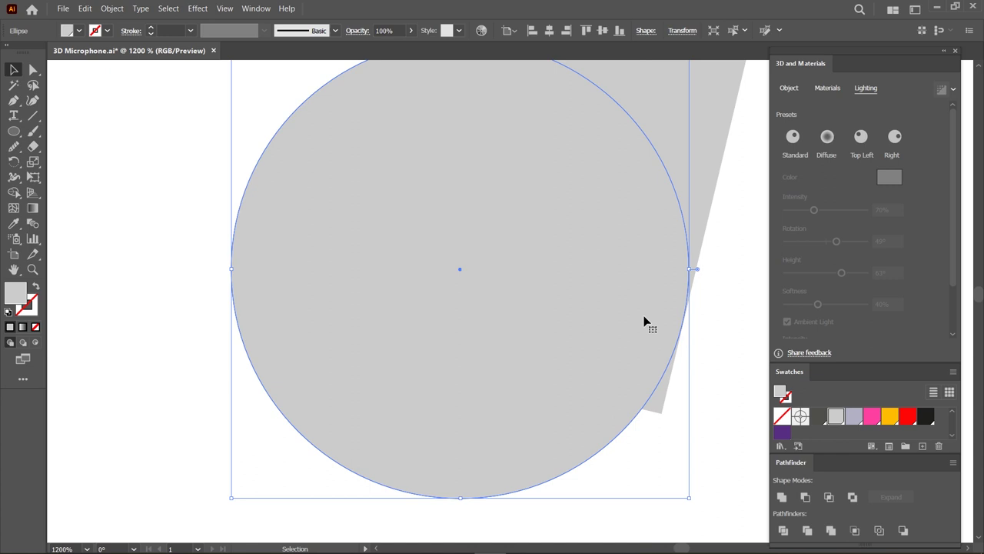
pyautogui.hotkey('ctrl', '-')
pyautogui.hotkey('ctrl', '-')
pyautogui.hotkey('ctrl', '-')
# - Merge the beam, both stems and both heads into one note with Shape Builder
pyautogui.hotkey('ctrl', 'a')
pyautogui.hotkey('shift', 'm')
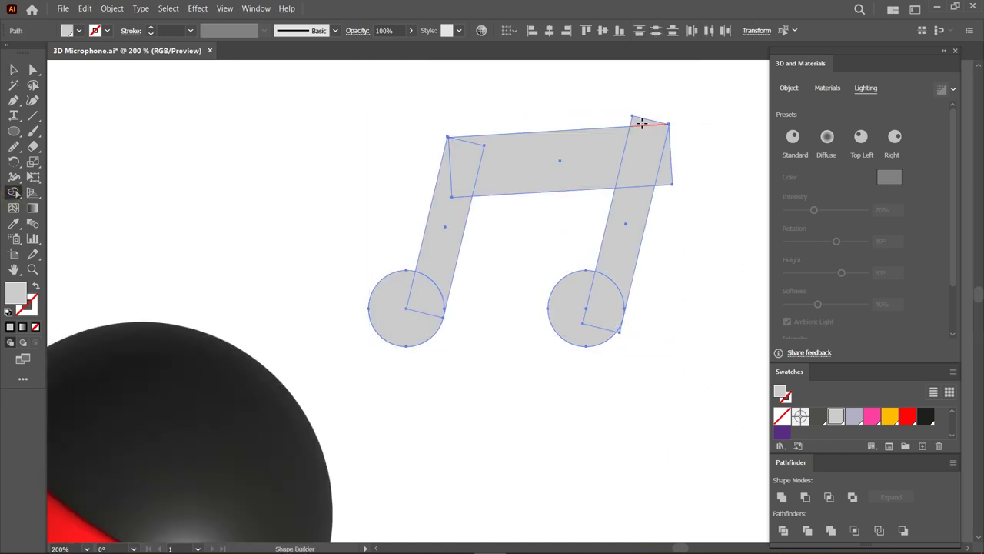
pyautogui.moveTo(643, 146); pyautogui.dragTo(632, 192)
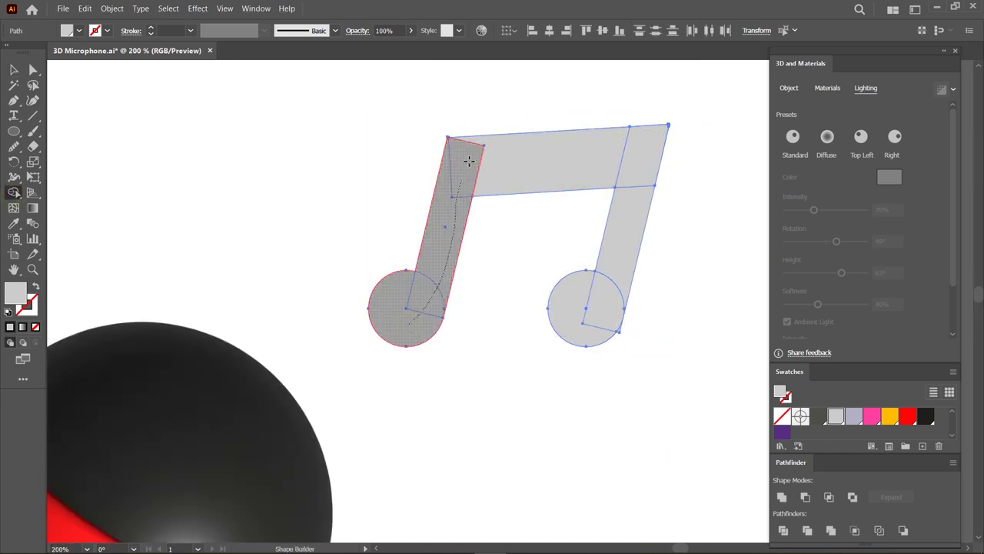
pyautogui.hotkey('ctrl', '+')
pyautogui.hotkey('ctrl', '+')
pyautogui.moveTo(632, 192); pyautogui.dragTo(505, 346)
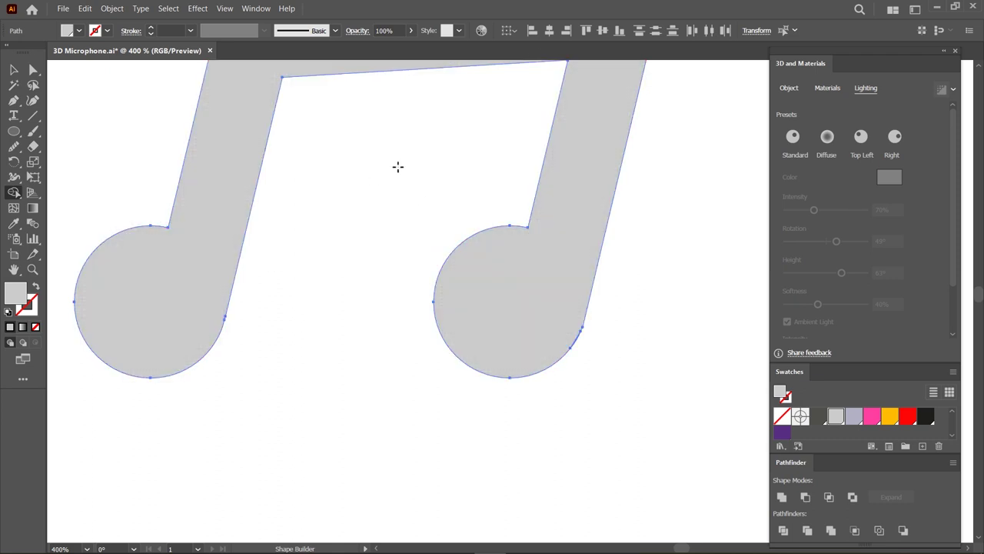
pyautogui.press('v')
pyautogui.hotkey('ctrl', '1')
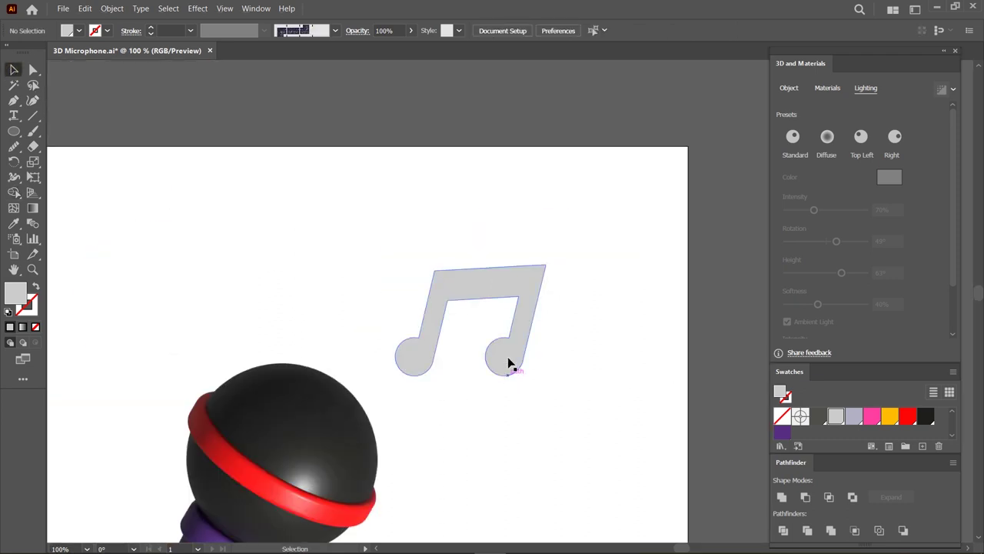
# - Fill the merged note yellow and move it down and to the right
pyautogui.click(501, 362)
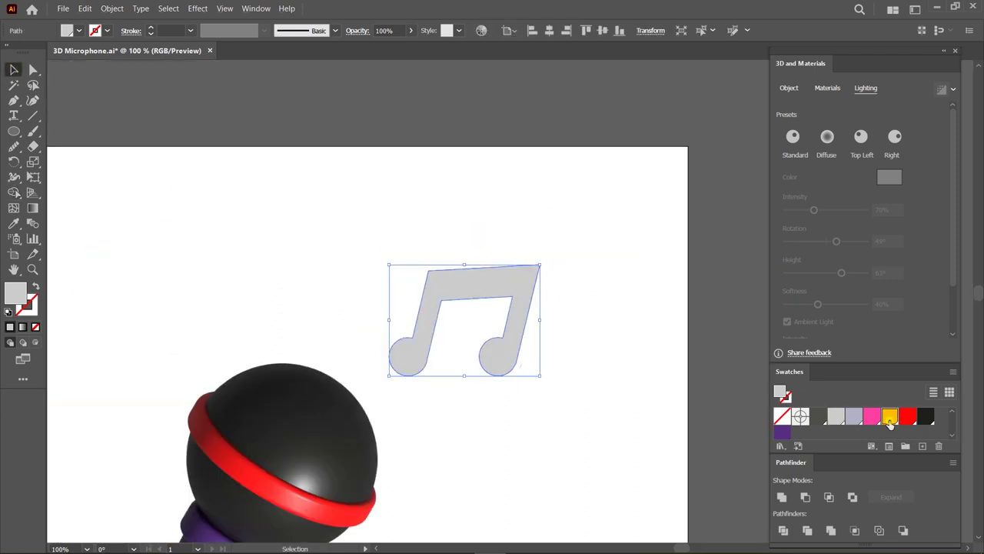
pyautogui.click(890, 416)
pyautogui.scroll(-2, 602, 373)
pyautogui.keyDown('alt'); pyautogui.scroll(-1, 596, 361); pyautogui.keyUp('alt')
pyautogui.moveTo(547, 317); pyautogui.dragTo(555, 352)
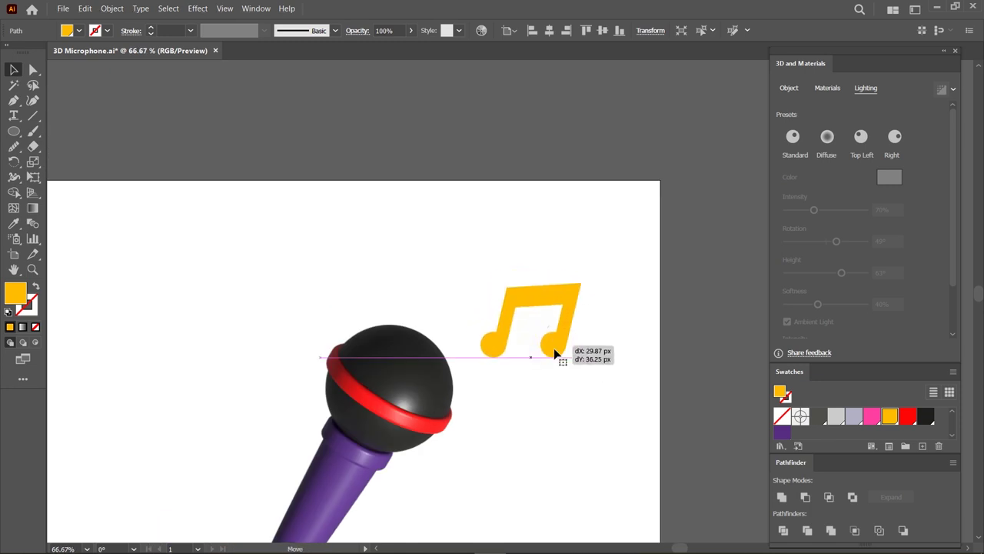
# - Extrude the note to 40 px depth and rotate it slightly sideways
pyautogui.click(790, 89)
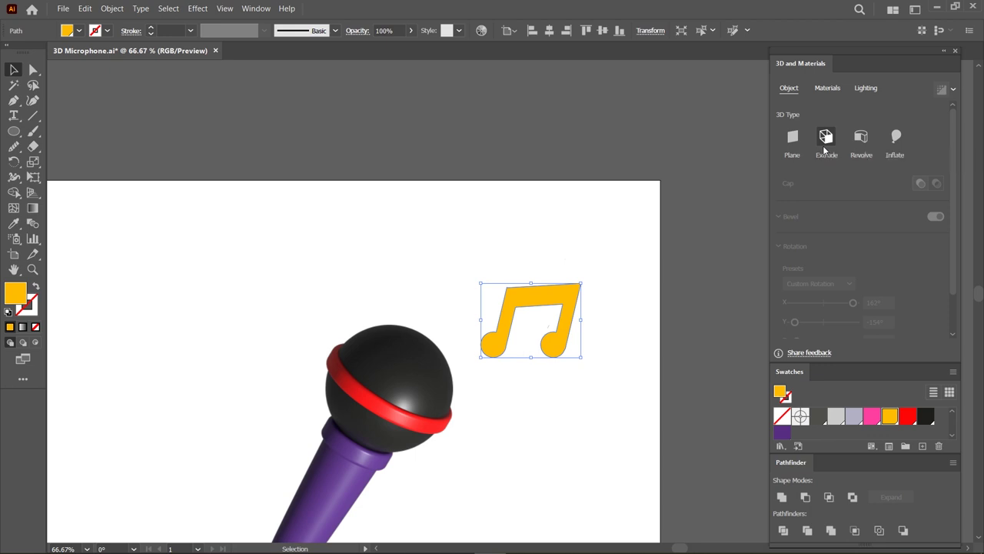
pyautogui.click(824, 148)
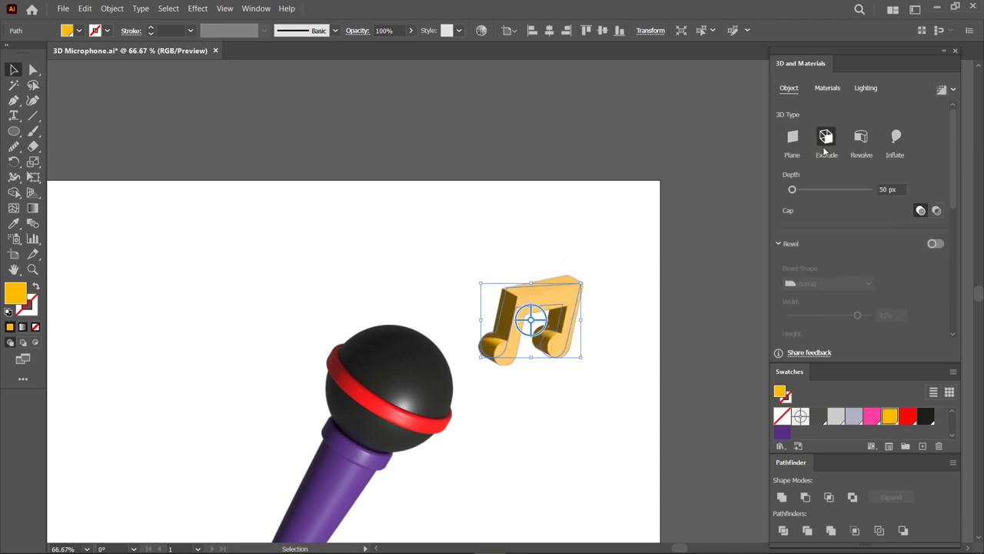
pyautogui.doubleClick(884, 189)
pyautogui.write('40')
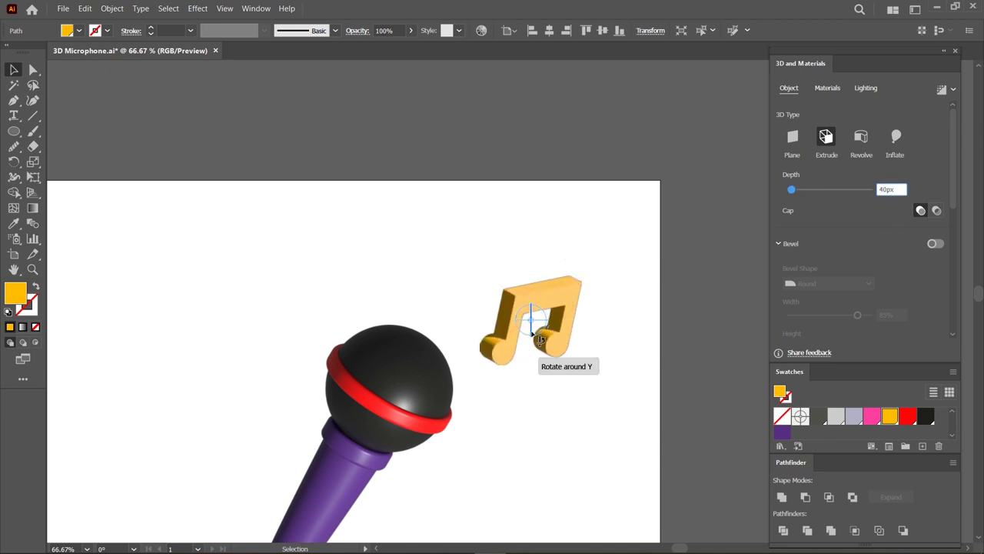
pyautogui.moveTo(548, 331); pyautogui.dragTo(505, 332)
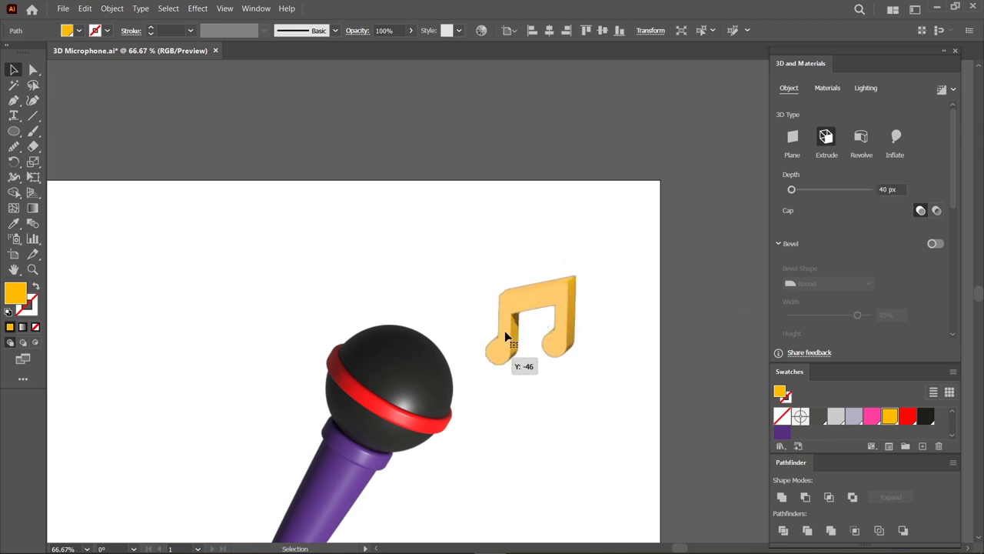
pyautogui.moveTo(566, 292); pyautogui.dragTo(566, 275)
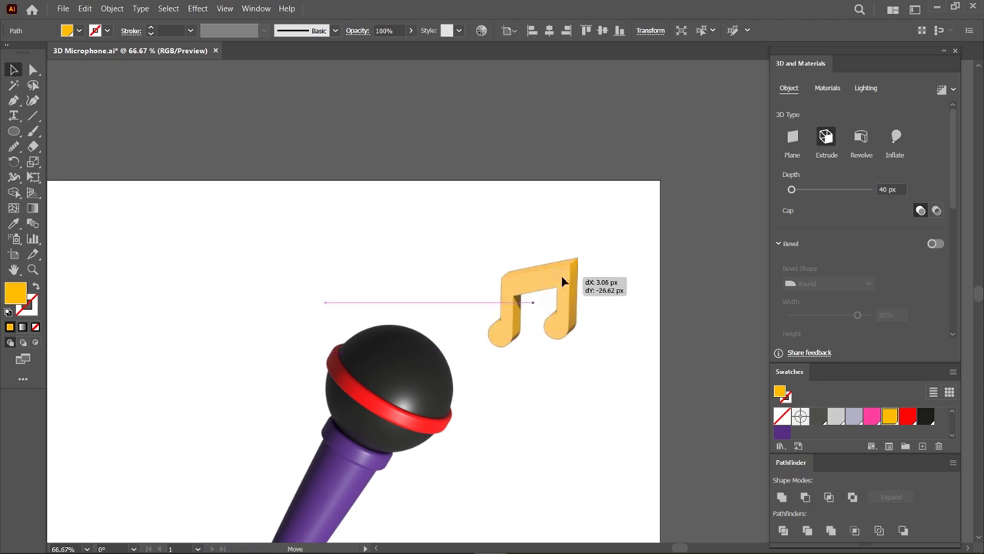
pyautogui.click(868, 90)
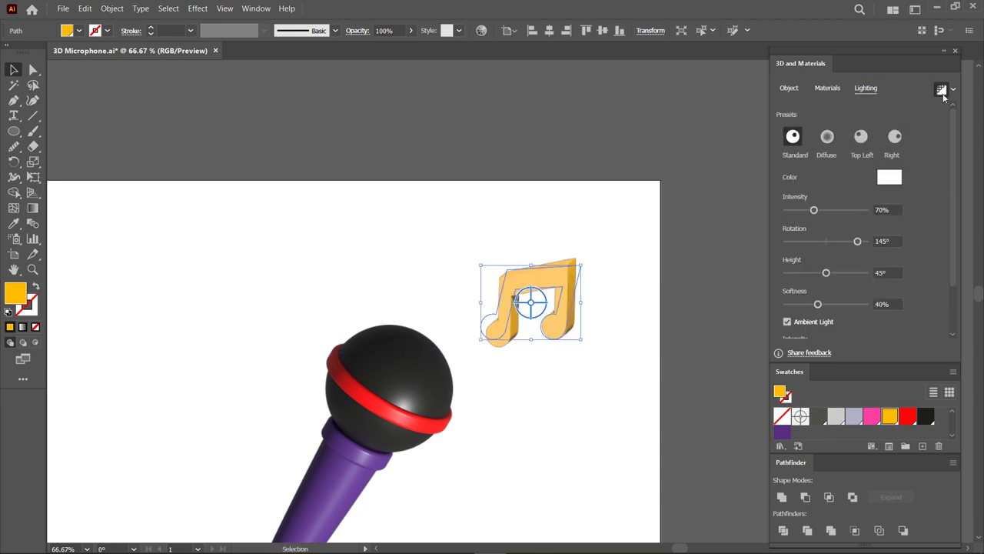
# - Lower the light height to 43° and give the note a Round bevel
pyautogui.moveTo(857, 241); pyautogui.dragTo(830, 247)
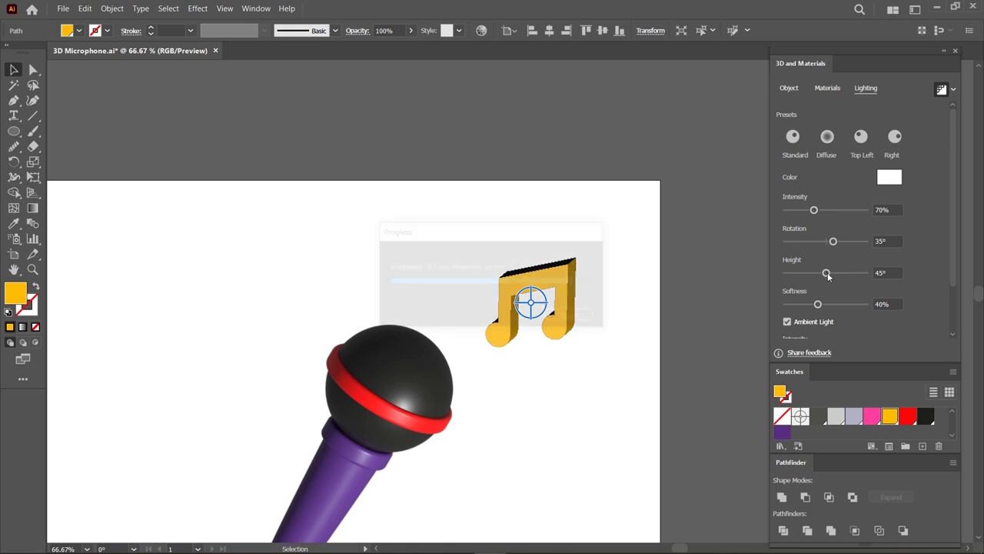
pyautogui.moveTo(827, 273); pyautogui.dragTo(824, 273)
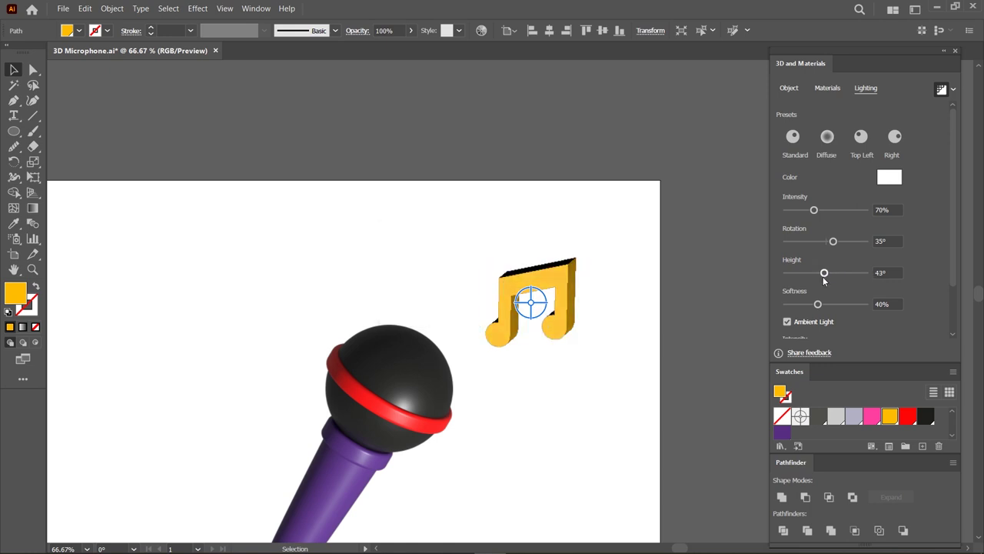
pyautogui.click(789, 88)
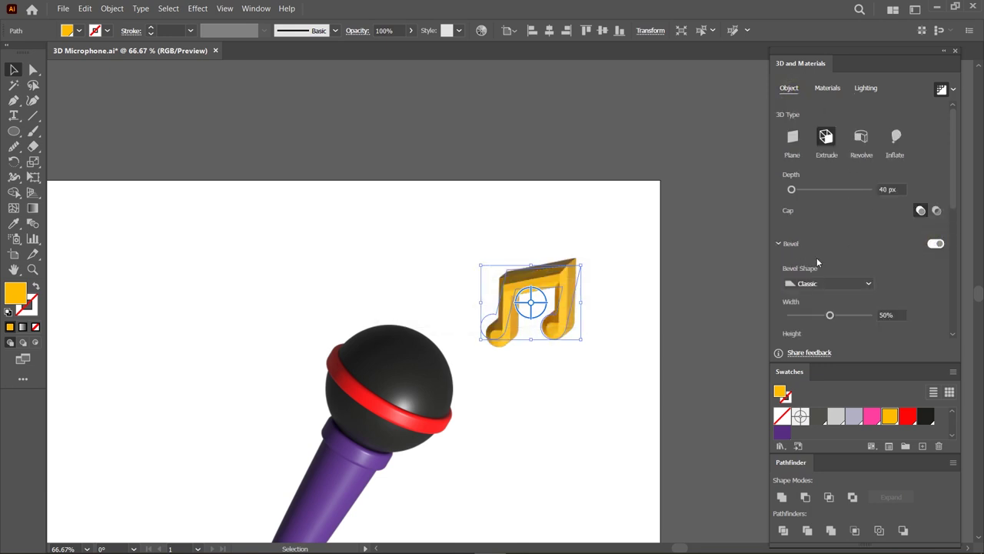
pyautogui.scroll(-3, 815, 256)
pyautogui.click(803, 141)
pyautogui.click(817, 170)
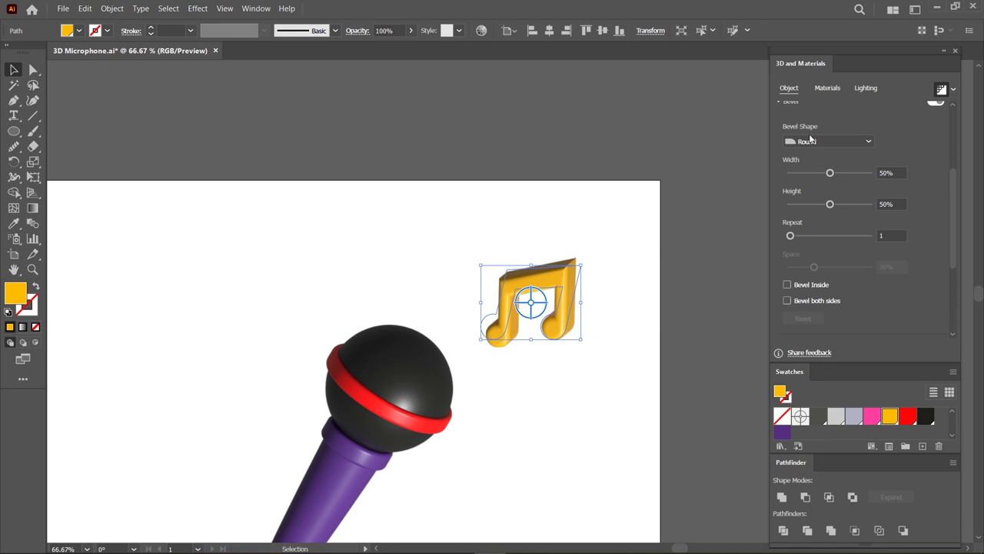
pyautogui.scroll(3, 818, 152)
# - Set light rotation to 56° and duplicate the note to the microphone's left
pyautogui.click(864, 88)
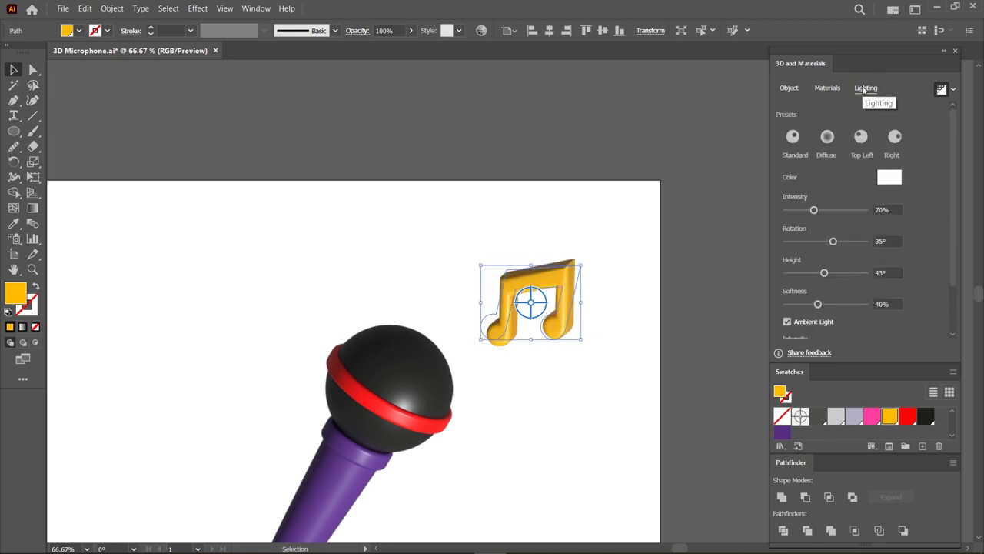
pyautogui.click(833, 241)
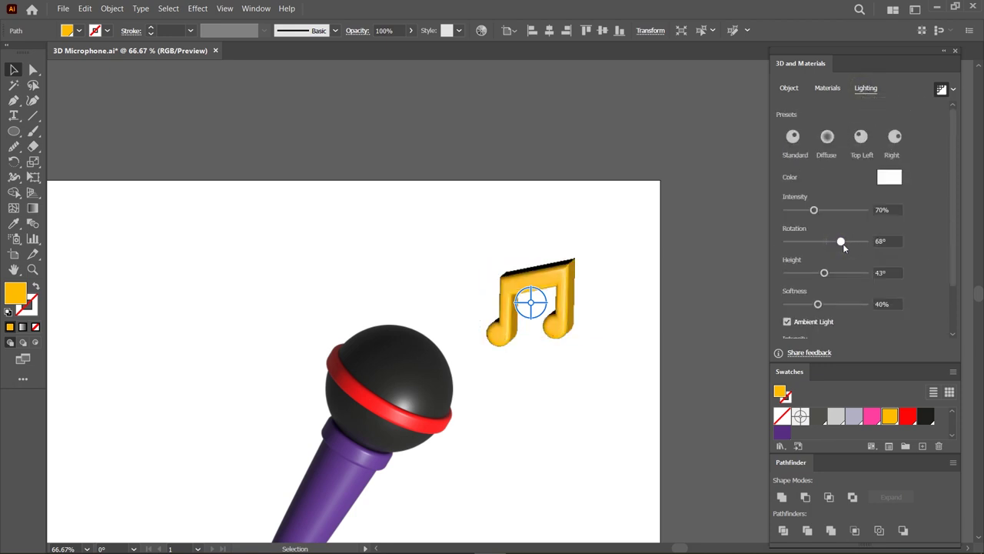
pyautogui.moveTo(835, 245); pyautogui.dragTo(840, 245)
pyautogui.moveTo(530, 296)
pyautogui.mouseDown()
pyautogui.moveTo(229, 362)
pyautogui.moveTo(229, 389)
pyautogui.mouseUp()
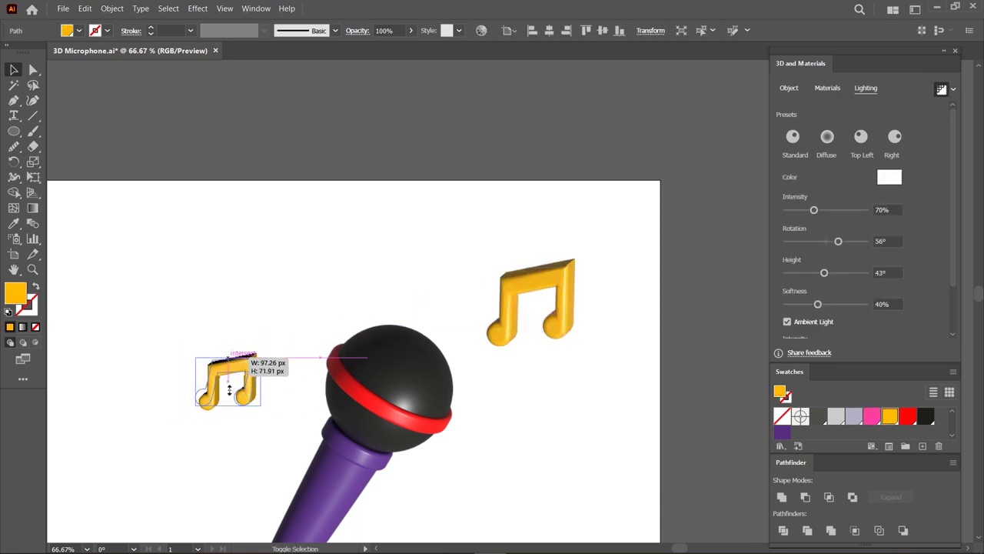
# - Tilt the note copy in 3D, color it pink, and relight it at 35° rotation, 79° height
pyautogui.moveTo(229, 389); pyautogui.dragTo(253, 382)
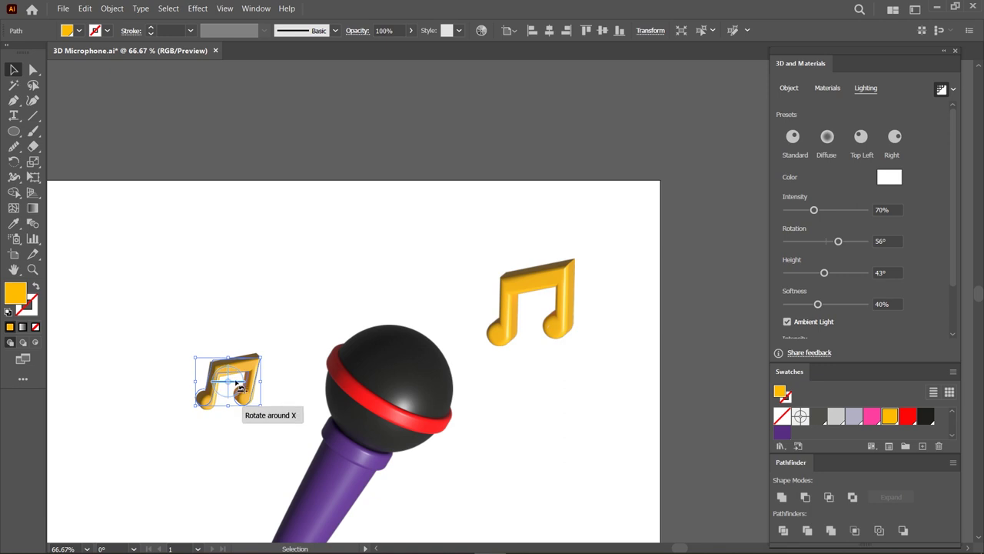
pyautogui.moveTo(235, 389); pyautogui.dragTo(239, 382)
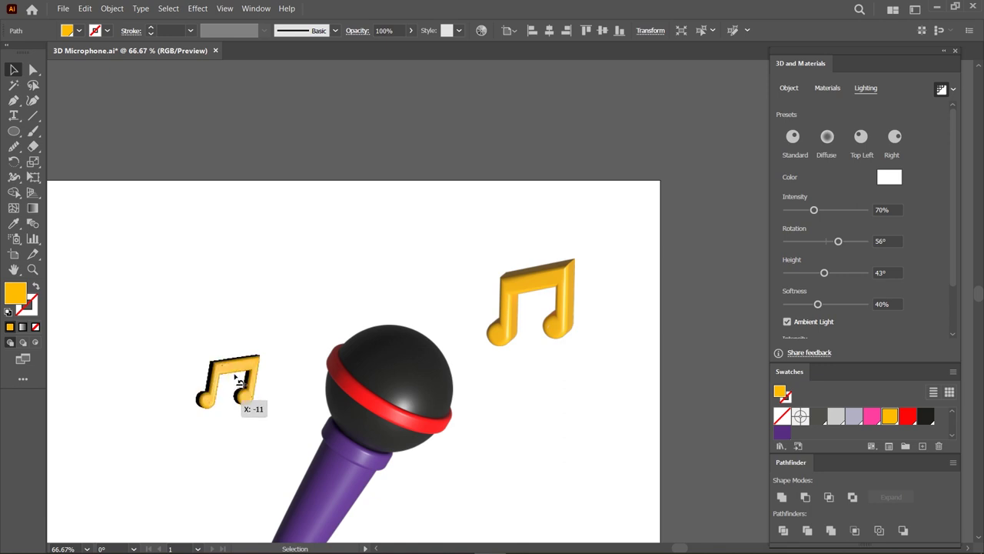
pyautogui.moveTo(239, 382); pyautogui.dragTo(239, 382)
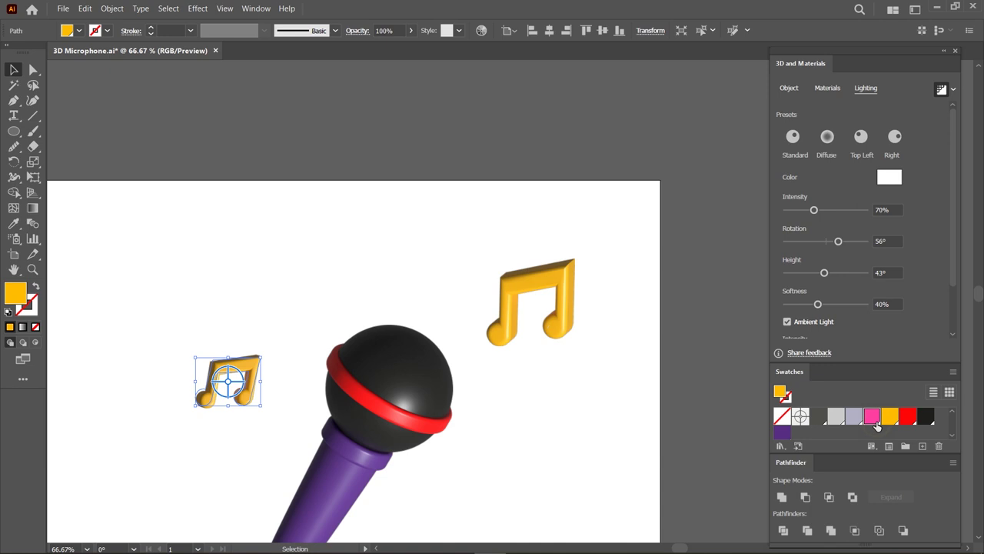
pyautogui.click(875, 423)
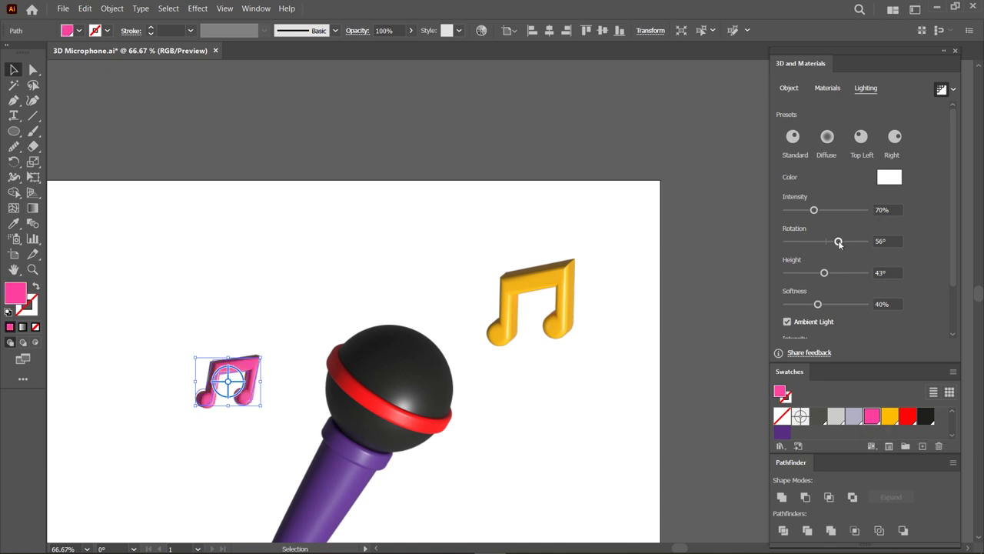
pyautogui.moveTo(839, 243); pyautogui.dragTo(833, 248)
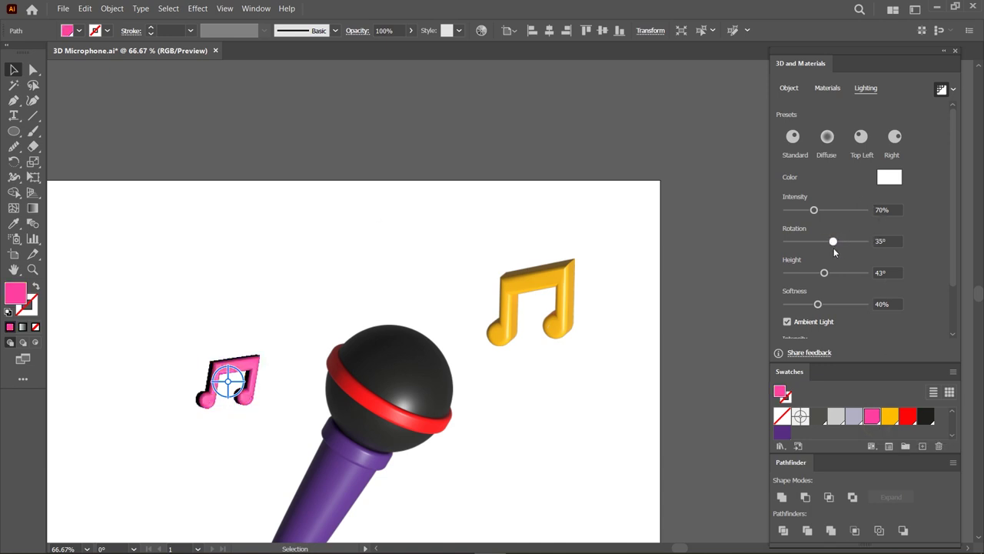
pyautogui.moveTo(824, 278); pyautogui.dragTo(856, 277)
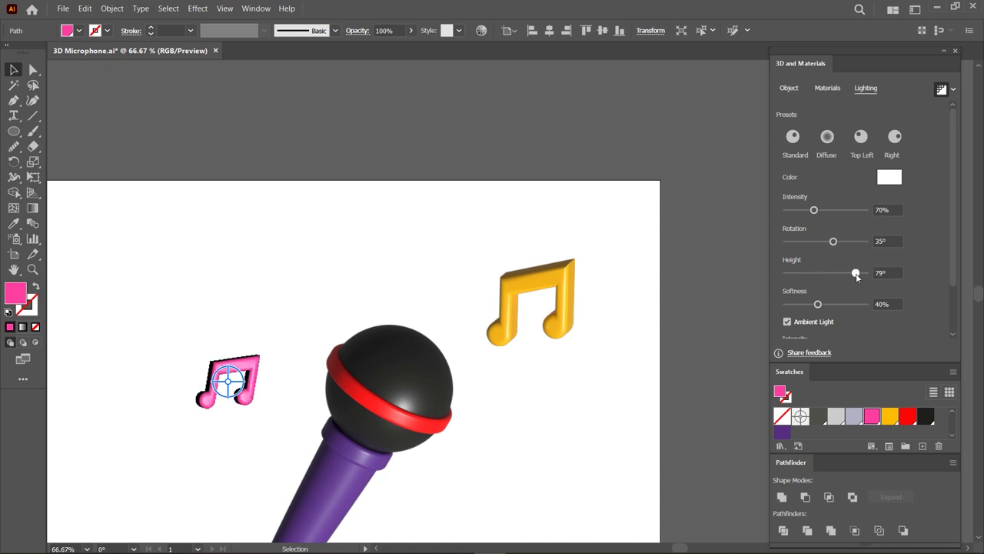
pyautogui.click(718, 323)
# - Reposition the microphone, the yellow note and the pink note in the scene
pyautogui.scroll(-1, 654, 330)
pyautogui.scroll(-1, 632, 334)
pyautogui.scroll(-1, 632, 341)
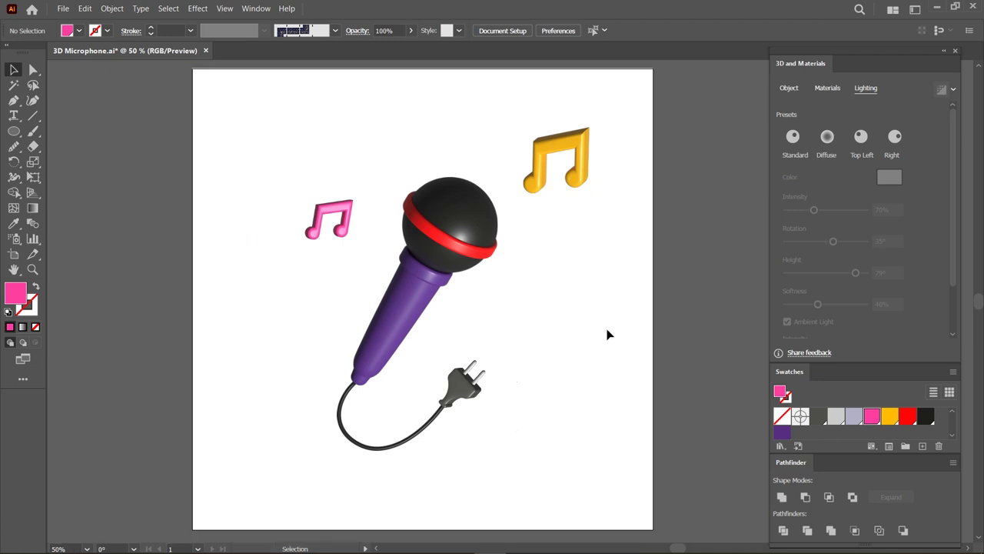
pyautogui.scroll(-1, 400, 234)
pyautogui.scroll(1, 415, 323)
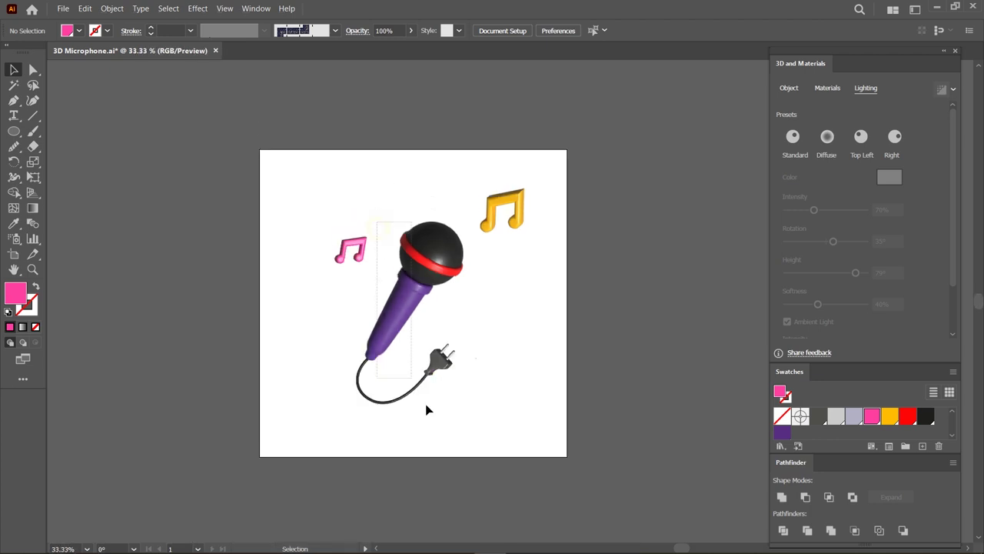
pyautogui.moveTo(437, 372); pyautogui.dragTo(434, 368)
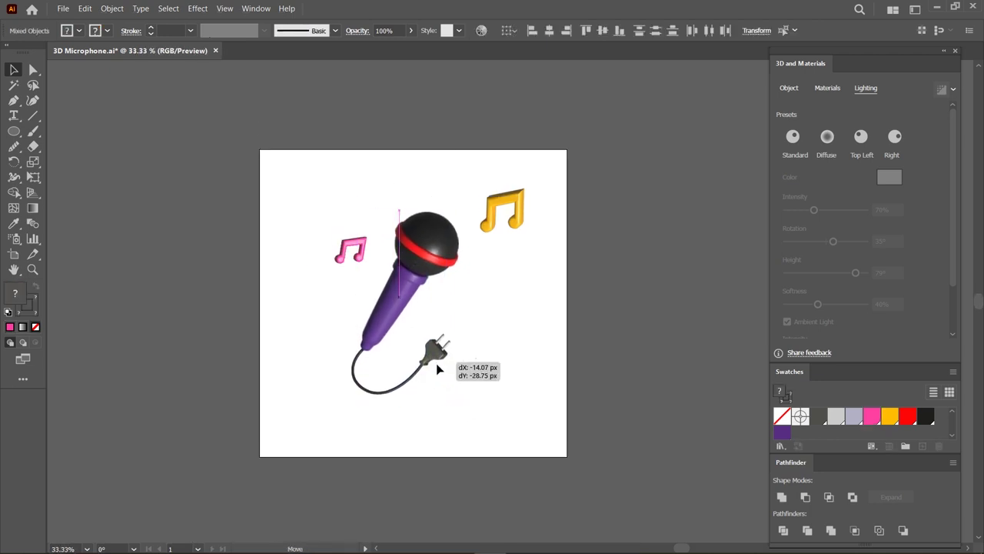
pyautogui.moveTo(434, 368); pyautogui.dragTo(439, 367)
pyautogui.click(466, 341)
pyautogui.moveTo(503, 228); pyautogui.dragTo(489, 221)
pyautogui.moveTo(354, 251); pyautogui.dragTo(357, 241)
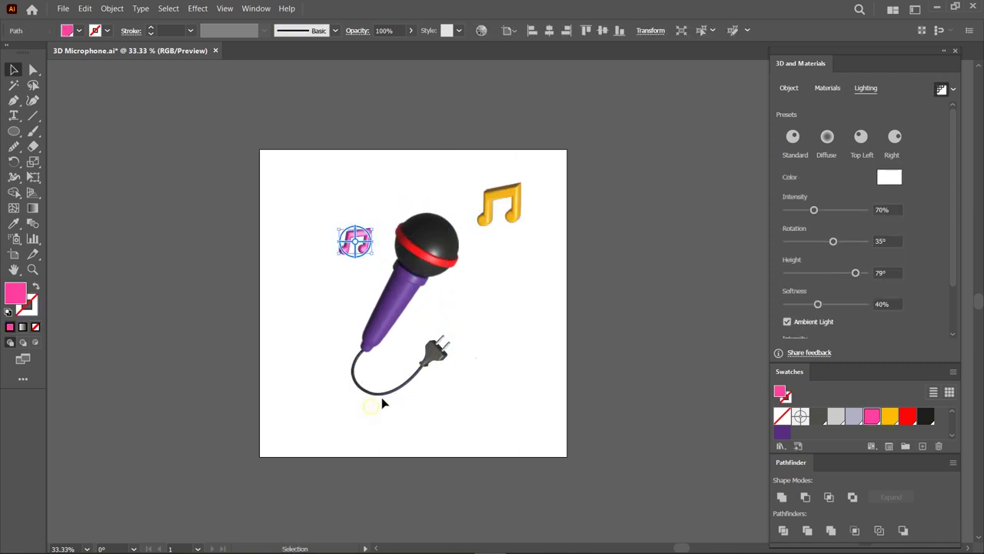
pyautogui.scroll(4, 382, 397)
# - Add an anchor on the cord near the plug and cut the cable there
pyautogui.click(398, 400)
pyautogui.press('a')
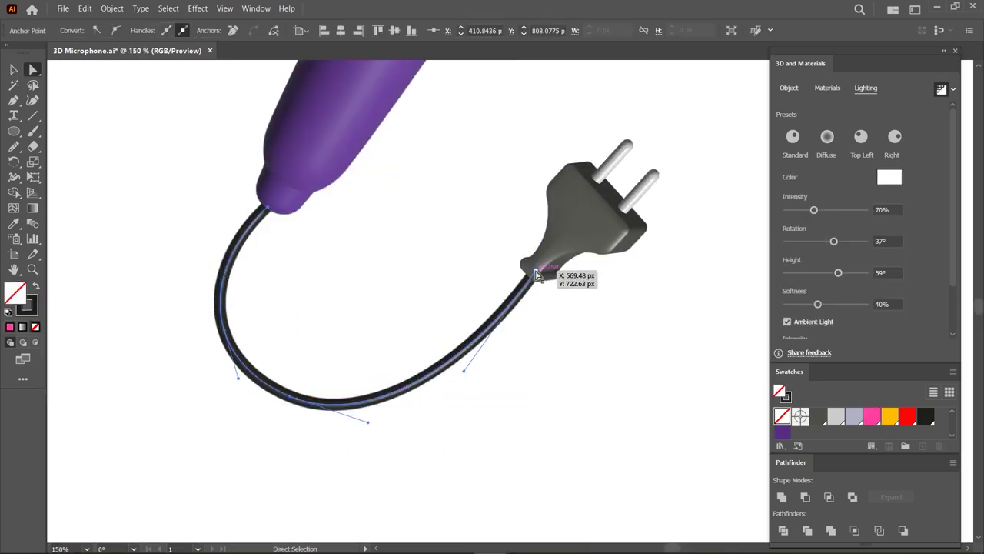
pyautogui.click(13, 99)
pyautogui.click(76, 116)
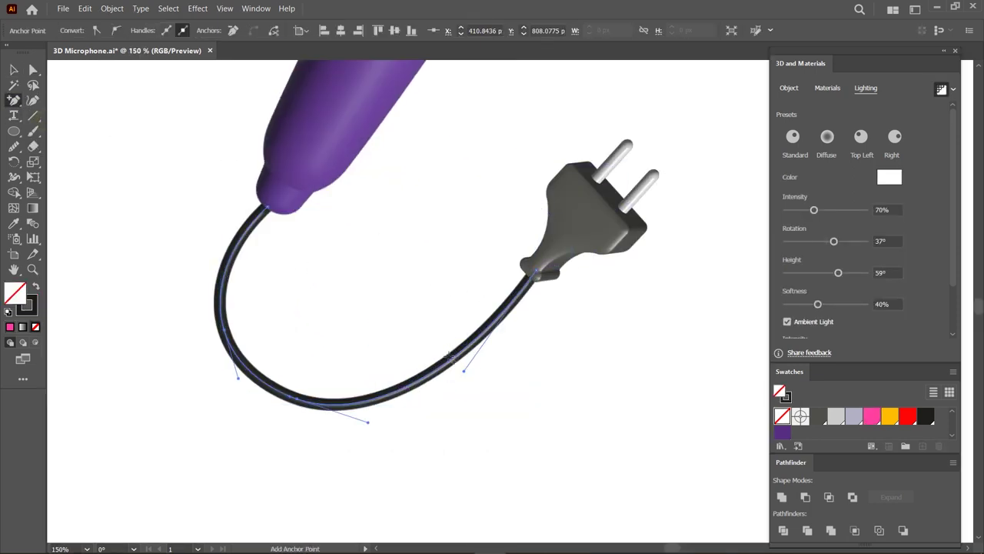
pyautogui.click(474, 342)
pyautogui.click(33, 69)
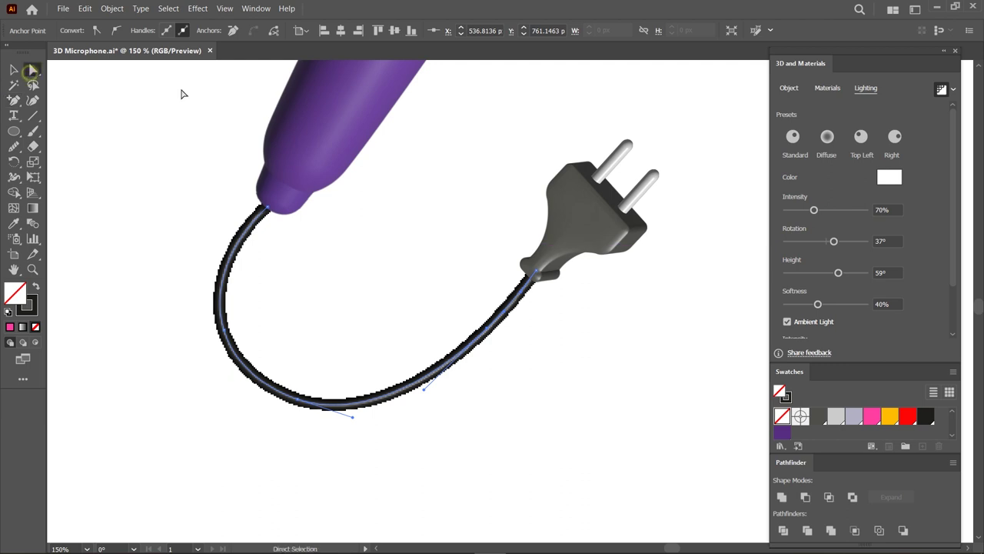
pyautogui.moveTo(539, 269); pyautogui.dragTo(535, 269)
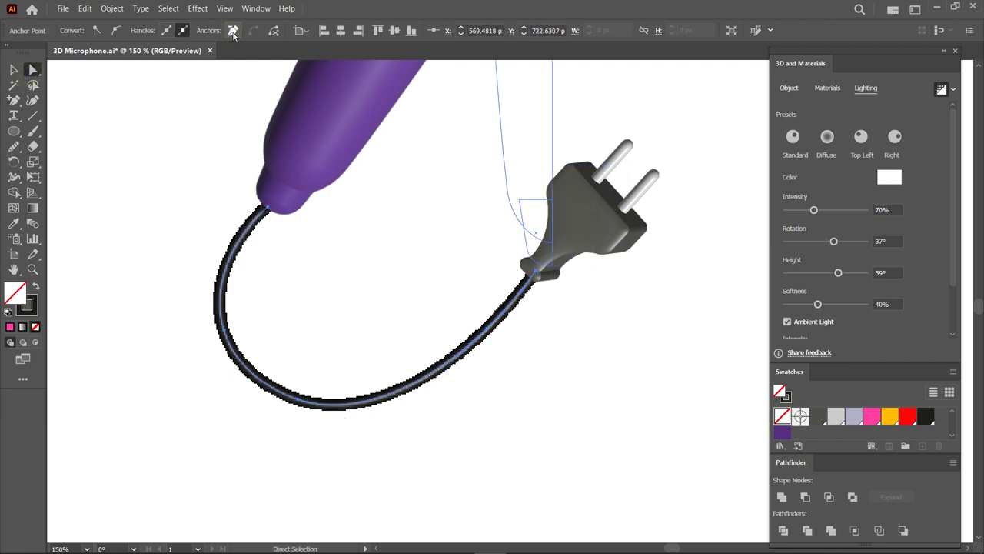
pyautogui.click(233, 31)
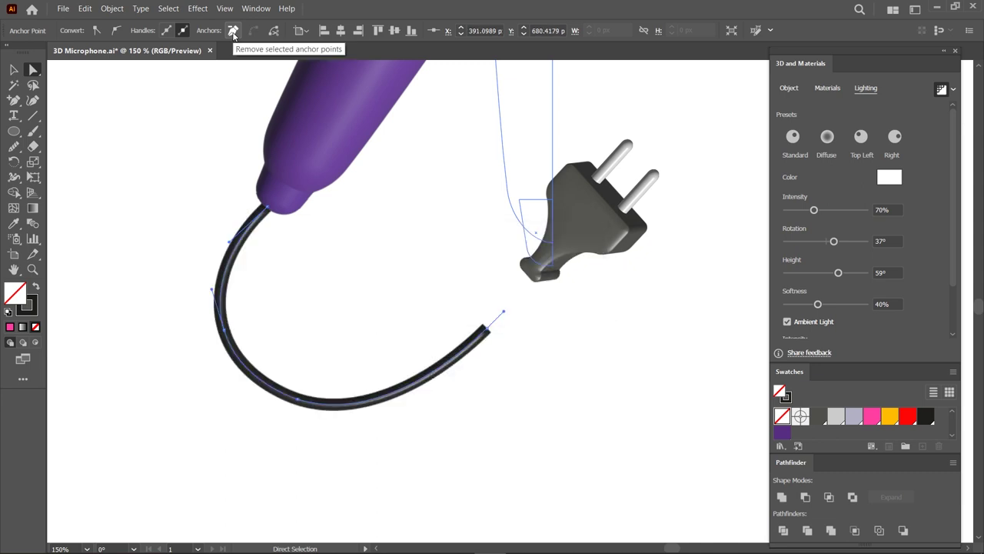
pyautogui.click(13, 69)
pyautogui.click(127, 274)
pyautogui.click(235, 348)
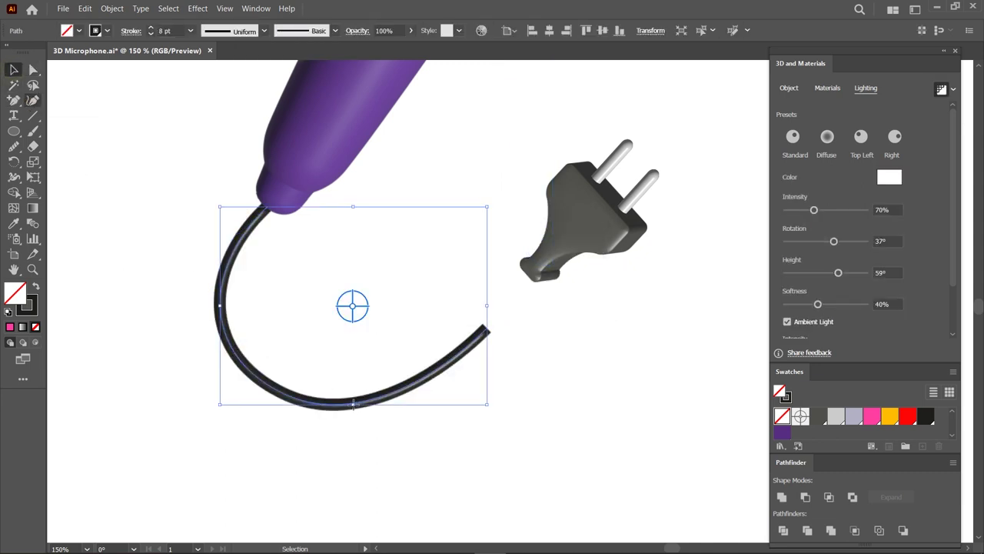
# - Reshape the cable with the Curvature tool so its end reaches beside the plug
pyautogui.click(33, 100)
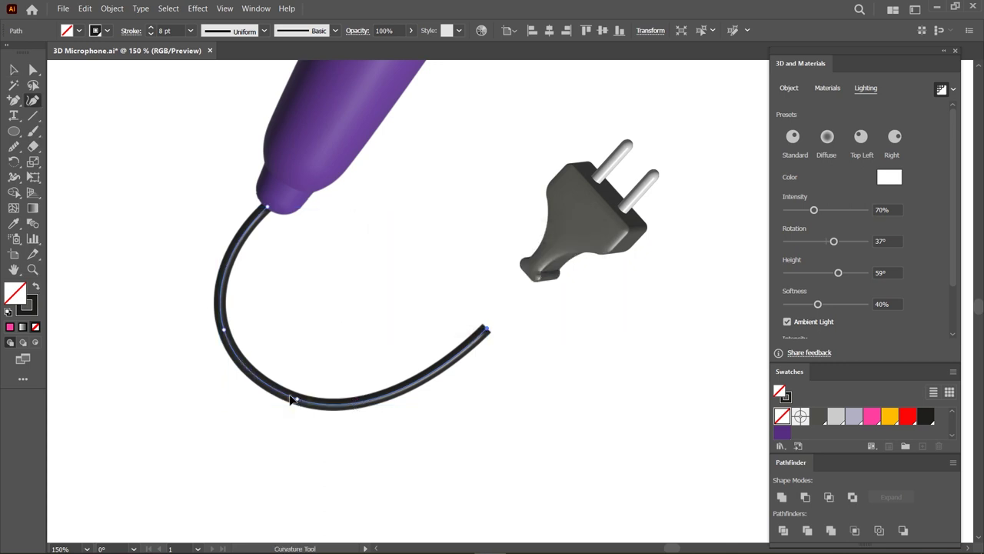
pyautogui.click(262, 374)
pyautogui.moveTo(225, 332); pyautogui.dragTo(242, 282)
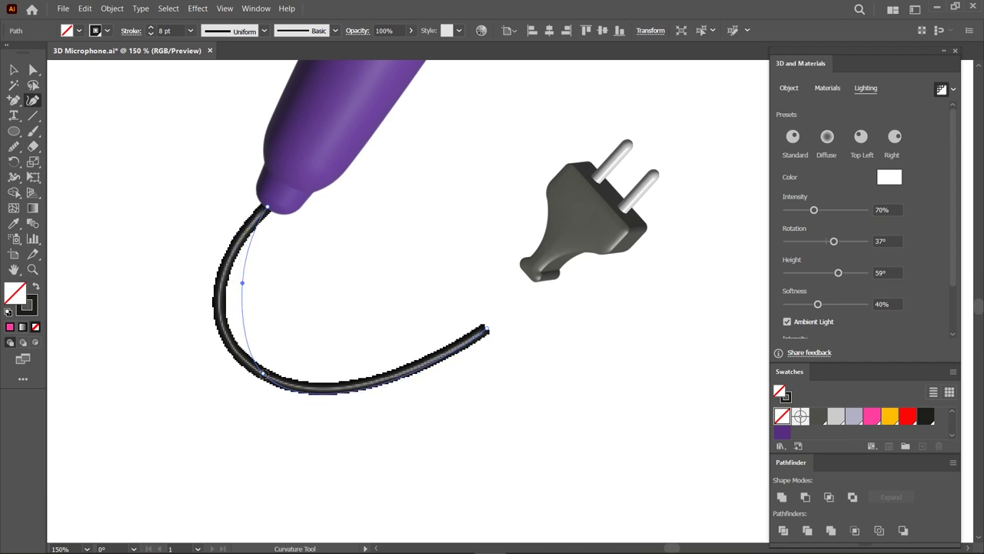
pyautogui.moveTo(263, 374); pyautogui.dragTo(295, 346)
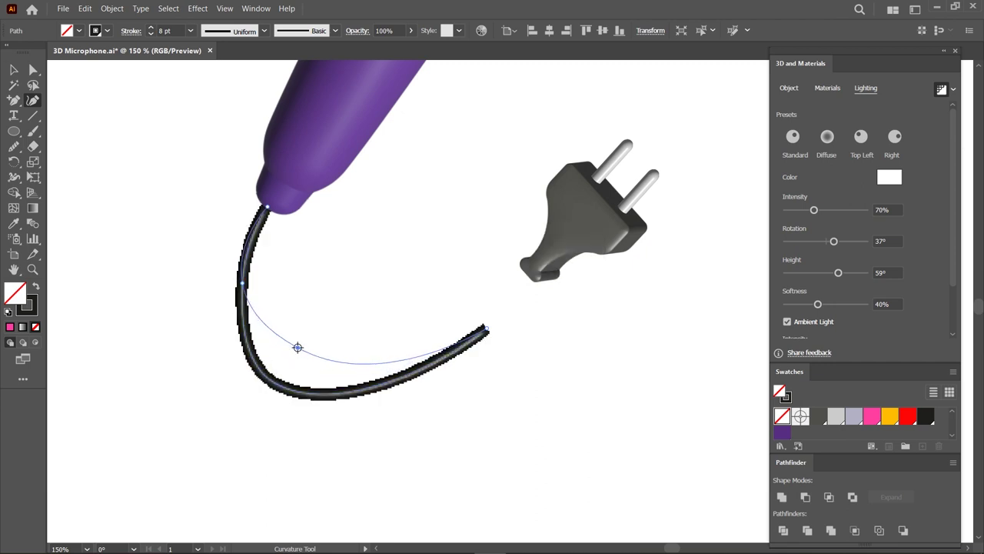
pyautogui.moveTo(485, 329); pyautogui.dragTo(495, 257)
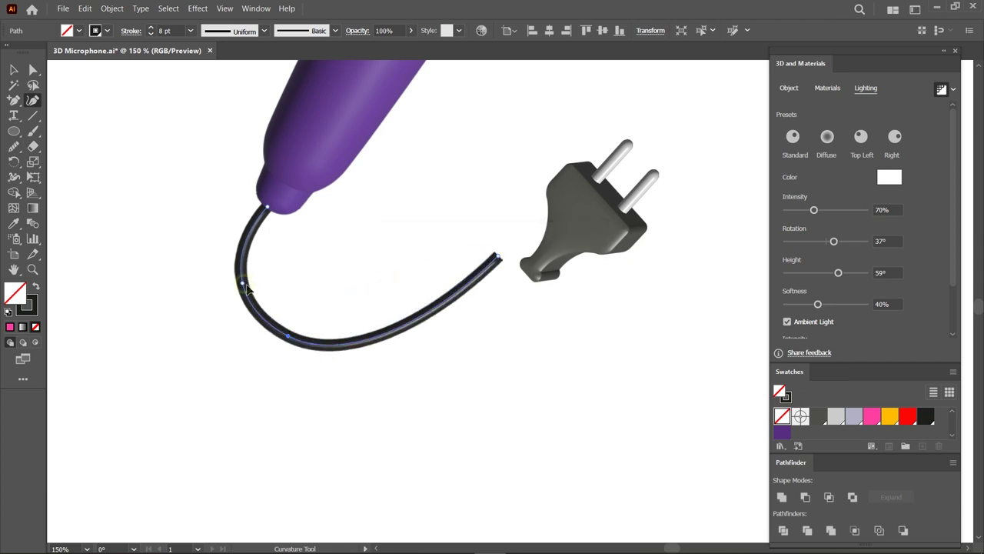
pyautogui.moveTo(250, 288); pyautogui.dragTo(259, 295)
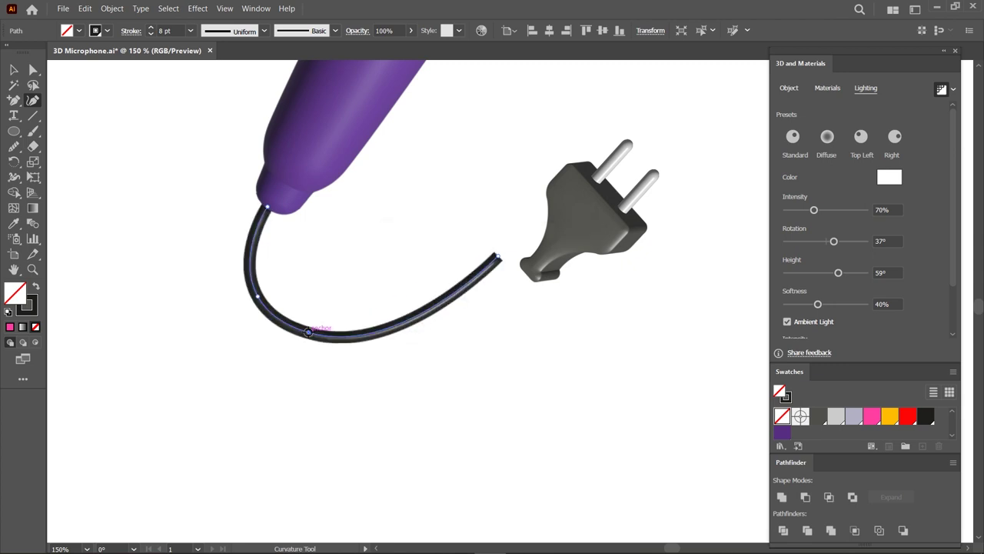
pyautogui.moveTo(259, 295); pyautogui.dragTo(263, 295)
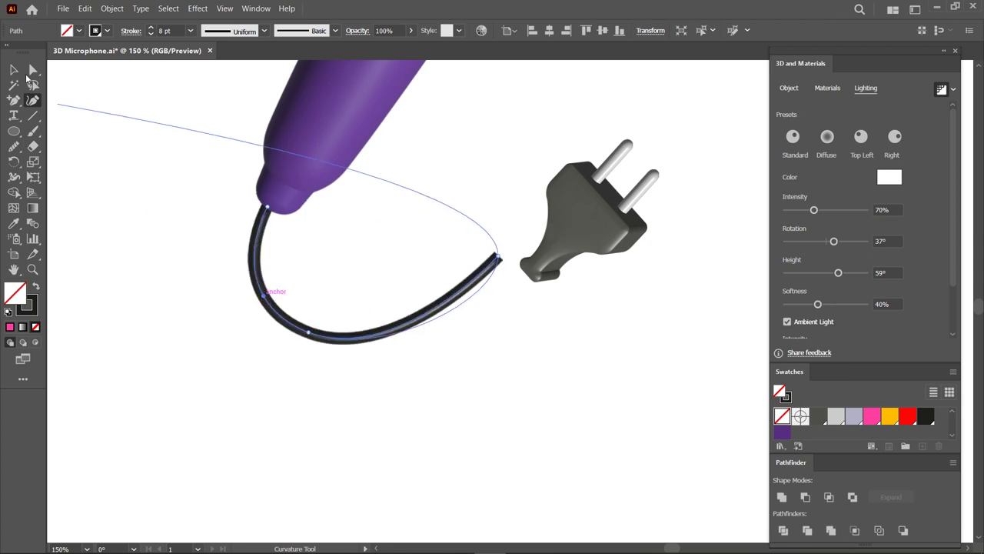
# - Move the plug onto the cable's end
pyautogui.press('v')
pyautogui.click(685, 323)
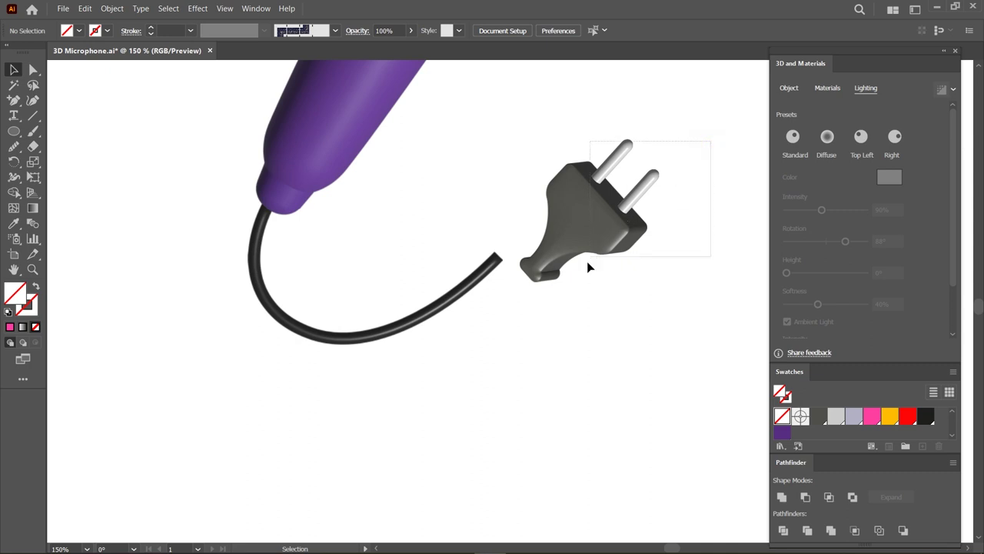
pyautogui.click(594, 263)
pyautogui.moveTo(593, 244); pyautogui.dragTo(557, 229)
# - Draw a circle beside the microphone and give it a radial gradient fill
pyautogui.click(428, 402)
pyautogui.hotkey('ctrl', '-')
pyautogui.hotkey('ctrl', '-')
pyautogui.hotkey('ctrl', '-')
pyautogui.hotkey('ctrl', '-')
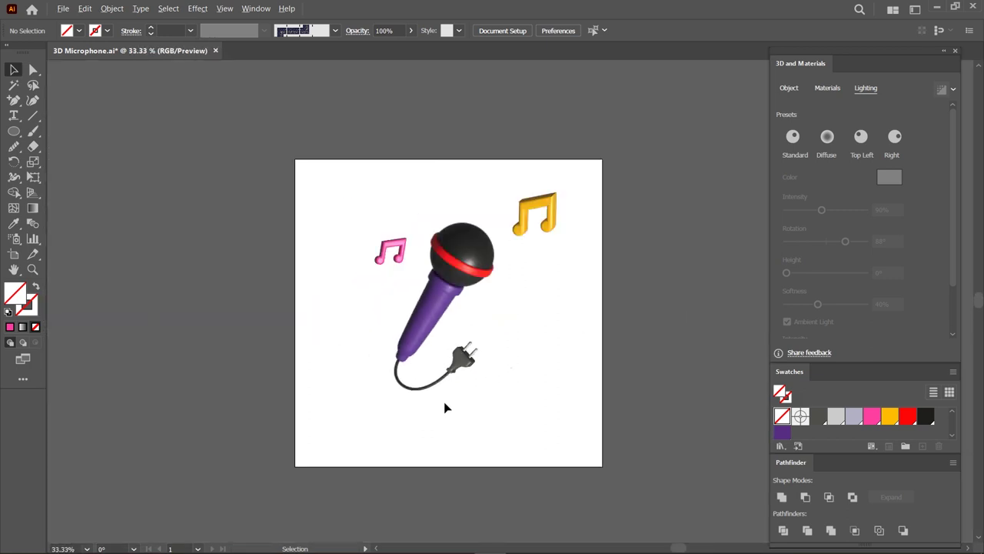
pyautogui.moveTo(260, 352); pyautogui.dragTo(333, 424)
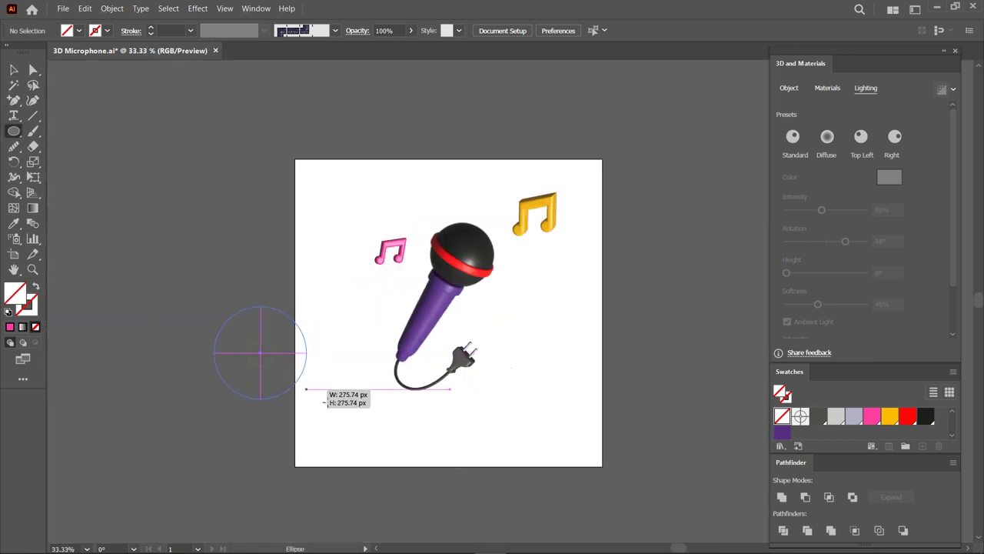
pyautogui.click(34, 212)
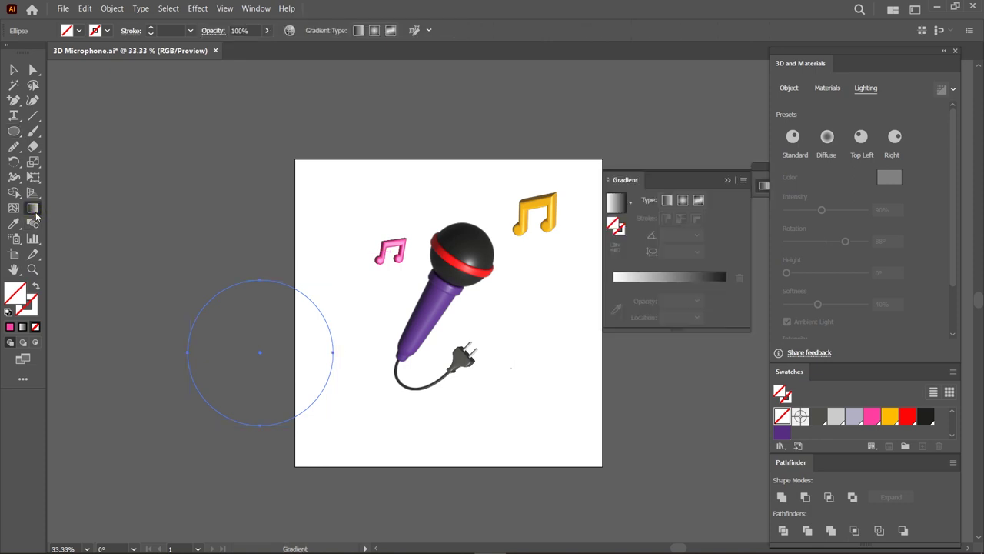
pyautogui.click(665, 281)
pyautogui.click(683, 200)
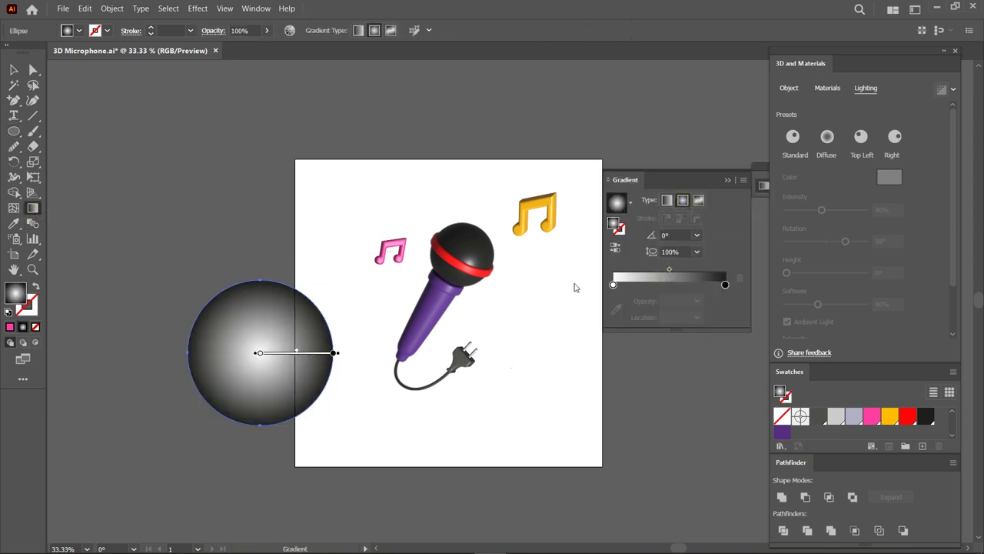
# - Set the gradient from a black centre to 0% opacity at the edge
pyautogui.click(613, 284)
pyautogui.doubleClick(613, 285)
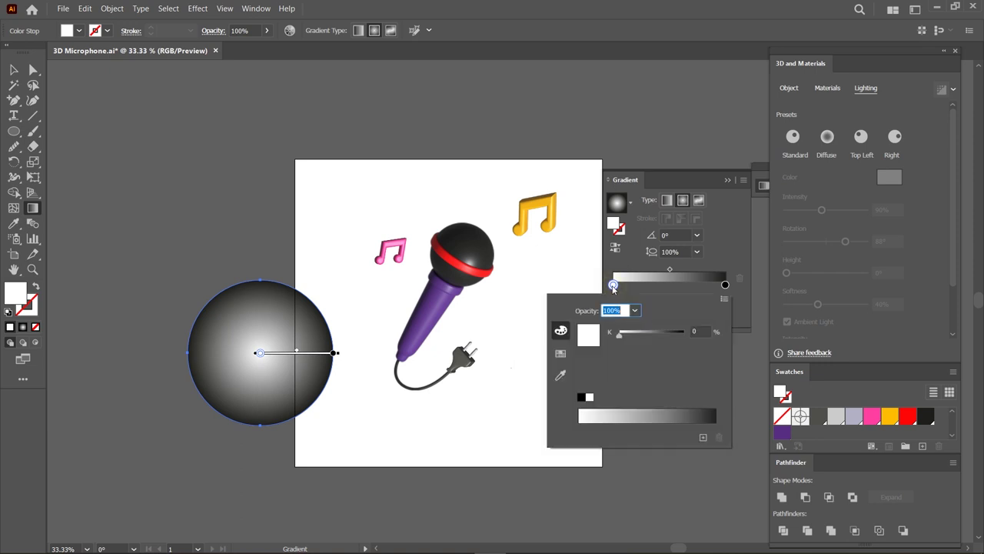
pyautogui.click(584, 396)
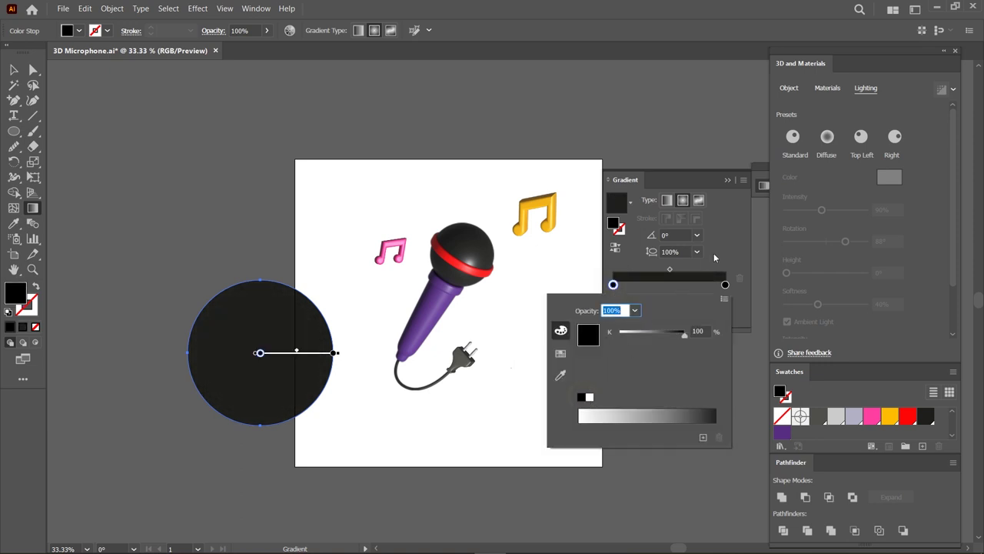
pyautogui.click(711, 269)
pyautogui.click(696, 301)
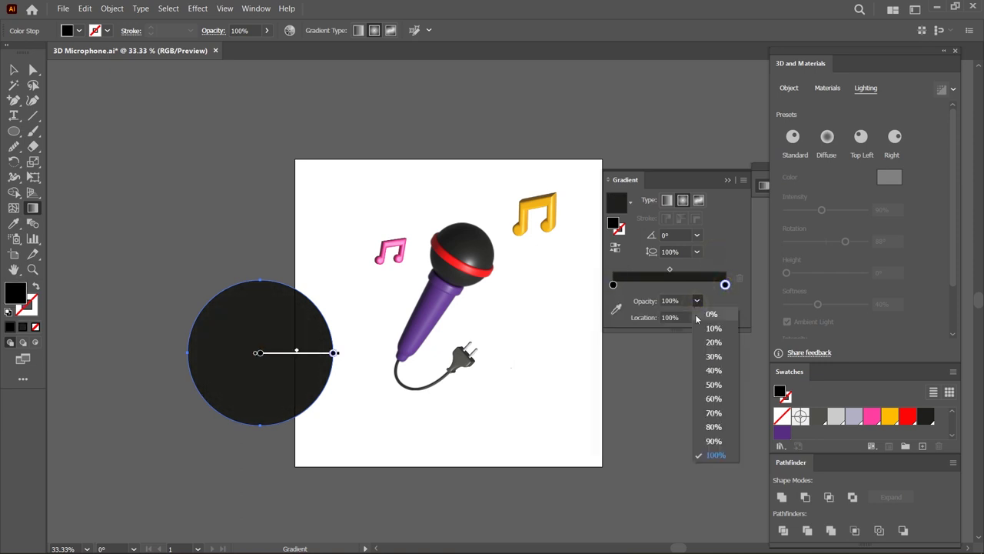
pyautogui.click(711, 322)
# - Flatten the gradient circle into a shadow ellipse beneath the microphone
pyautogui.click(14, 69)
pyautogui.moveTo(248, 296)
pyautogui.mouseDown()
pyautogui.moveTo(428, 343)
pyautogui.moveTo(440, 439)
pyautogui.moveTo(445, 432)
pyautogui.mouseUp()
pyautogui.click(727, 180)
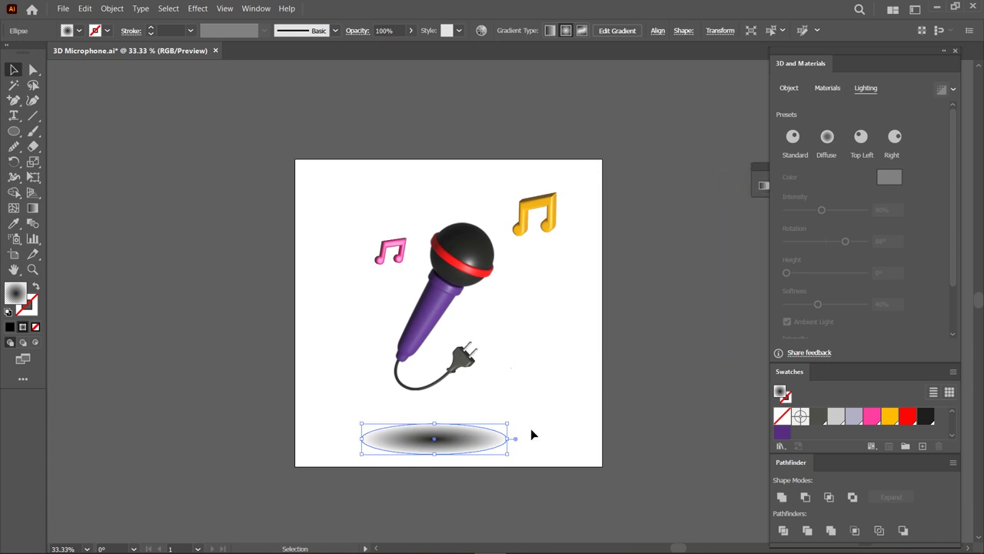
pyautogui.scroll(1, 428, 451)
pyautogui.moveTo(453, 443); pyautogui.dragTo(453, 428)
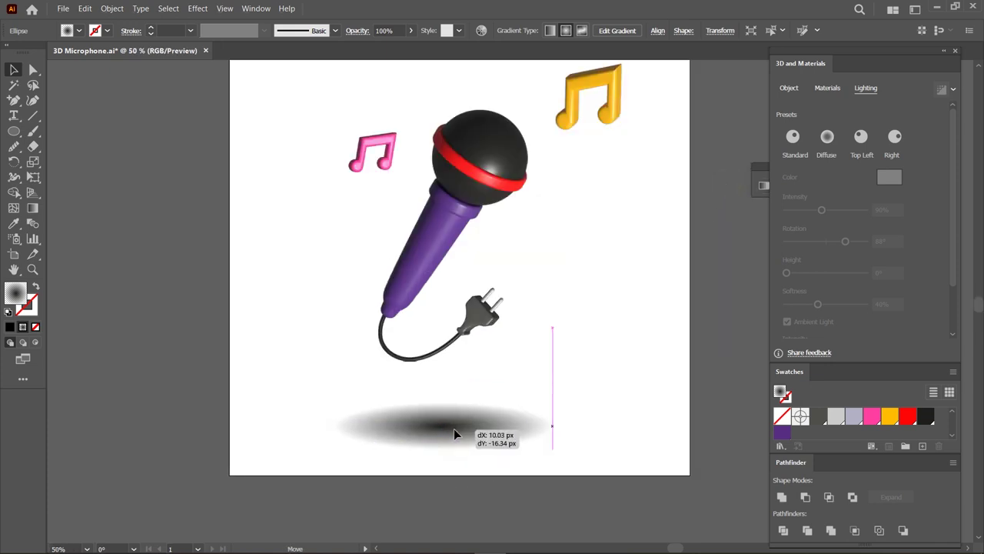
pyautogui.scroll(-1, 401, 443)
pyautogui.hotkey('ctrl', 'shift', 'a')
# - Draw a lavender square covering the artboard and send it behind all artwork
pyautogui.press('m')
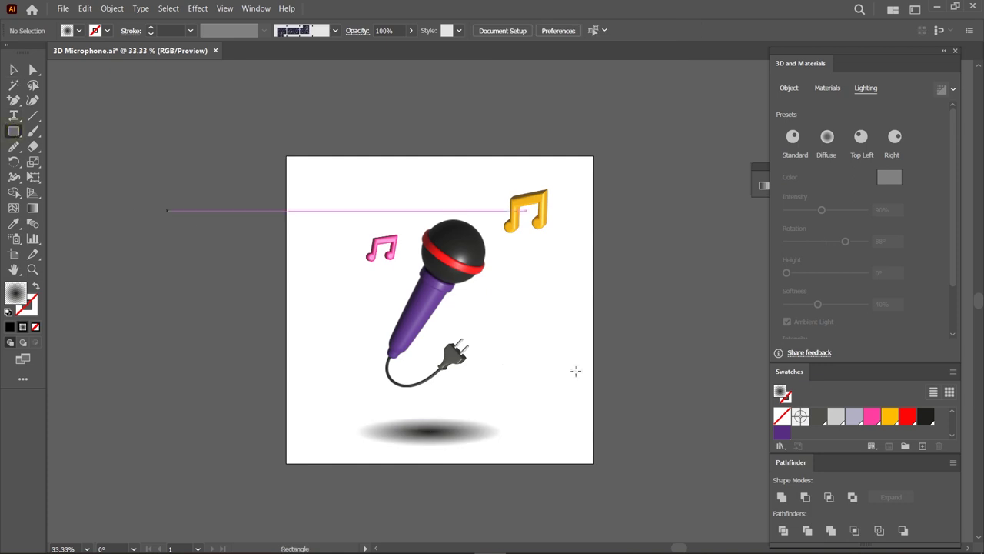
pyautogui.click(852, 419)
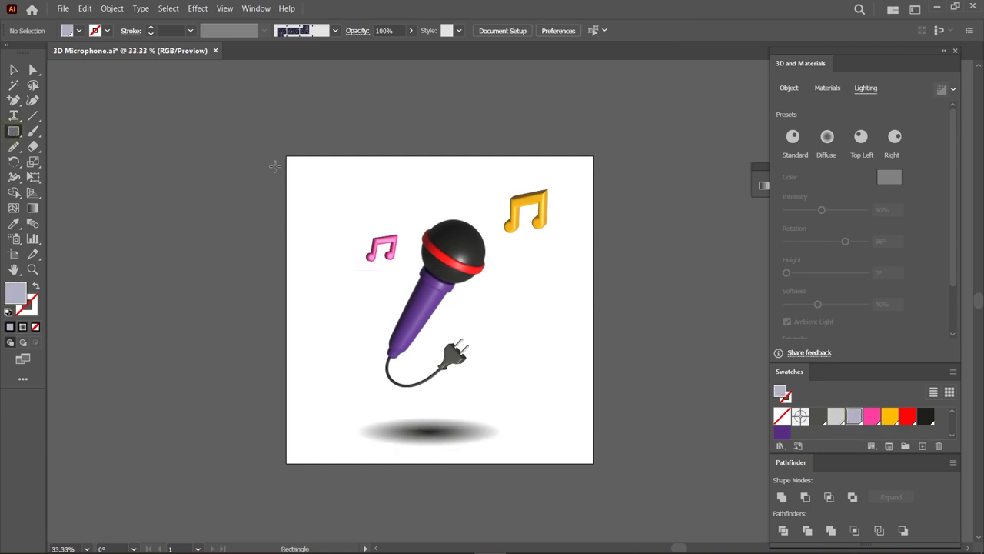
pyautogui.moveTo(286, 156); pyautogui.dragTo(594, 463)
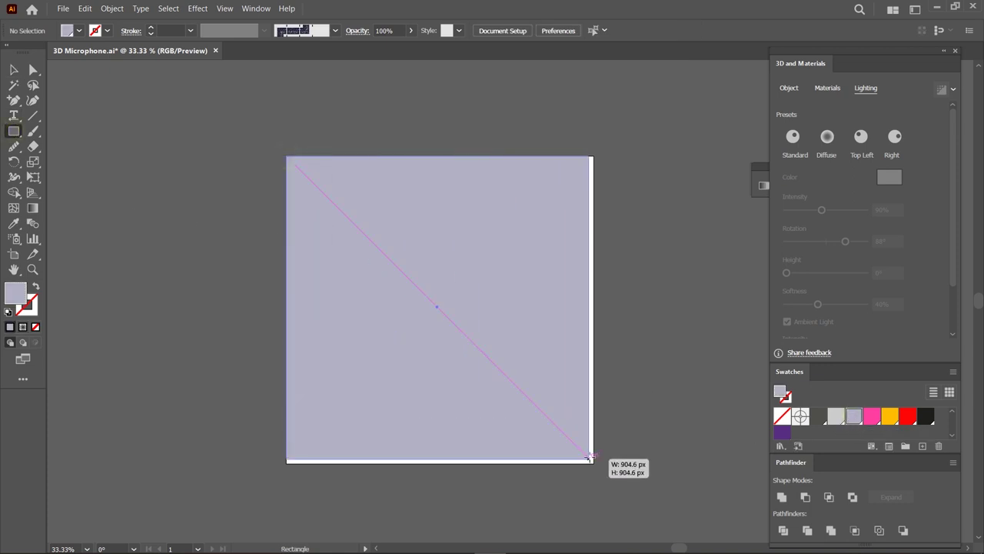
pyautogui.click(13, 69)
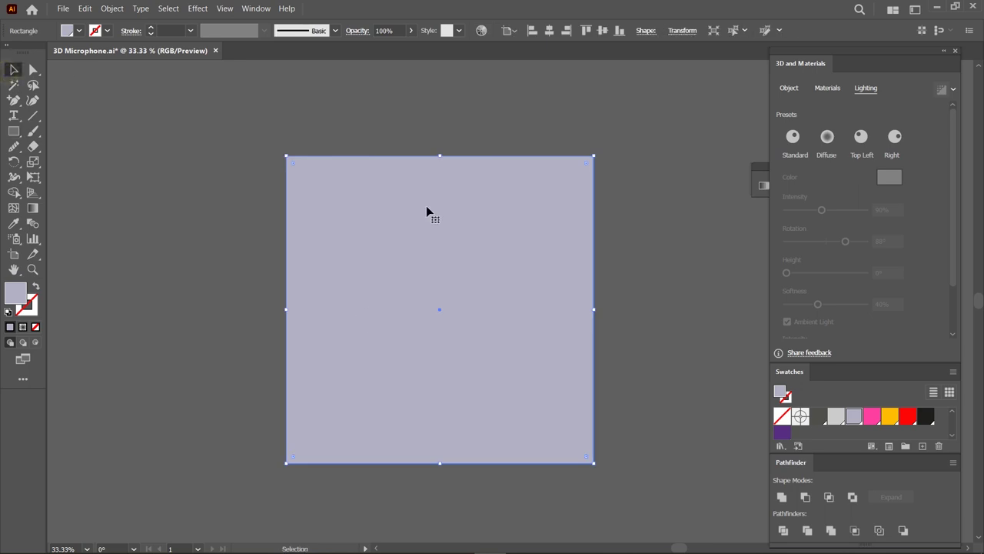
pyautogui.rightClick(434, 210)
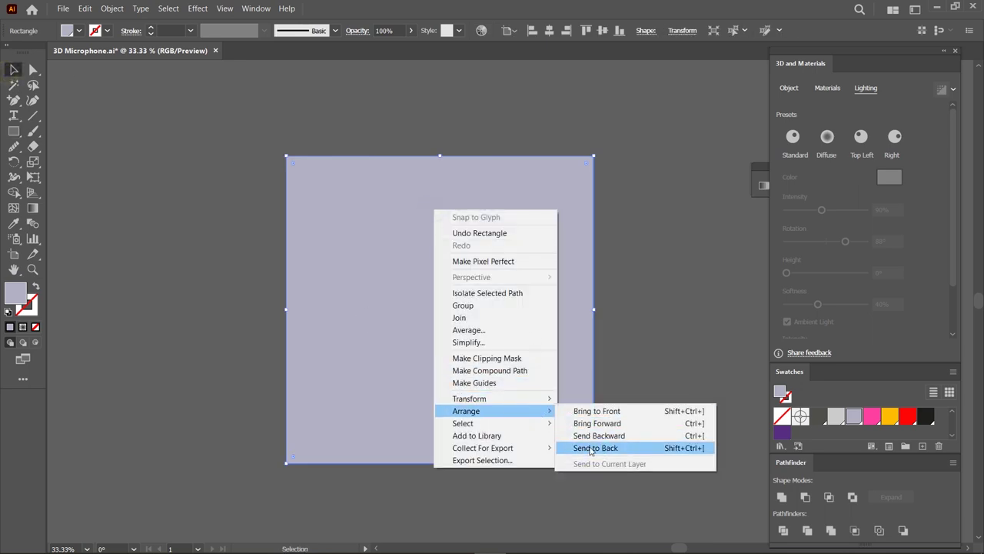
pyautogui.click(637, 449)
# - Set the shadow ellipse's blend mode to Multiply
pyautogui.hotkey('ctrl', '2')
pyautogui.scroll(1, 430, 435)
pyautogui.click(429, 437)
pyautogui.click(353, 37)
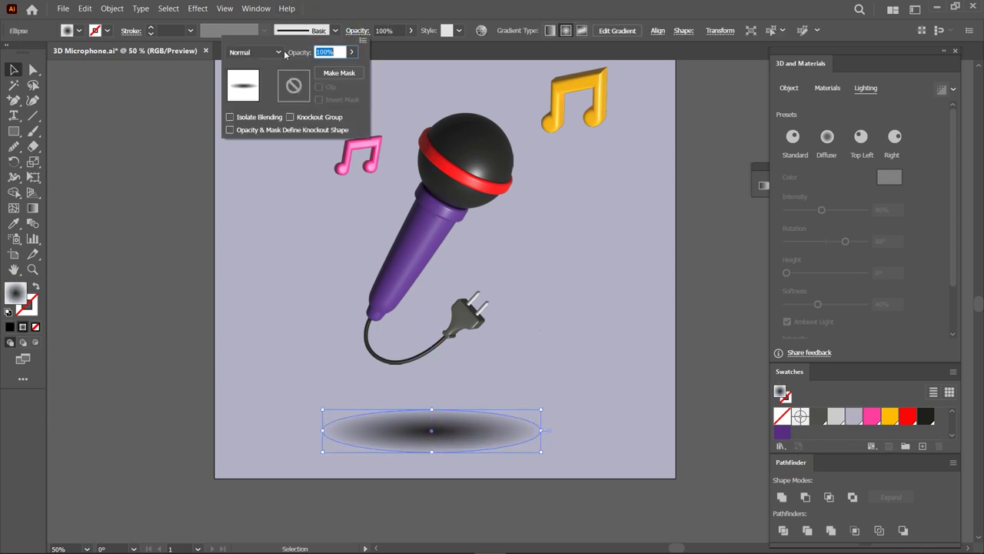
pyautogui.click(257, 52)
pyautogui.click(254, 95)
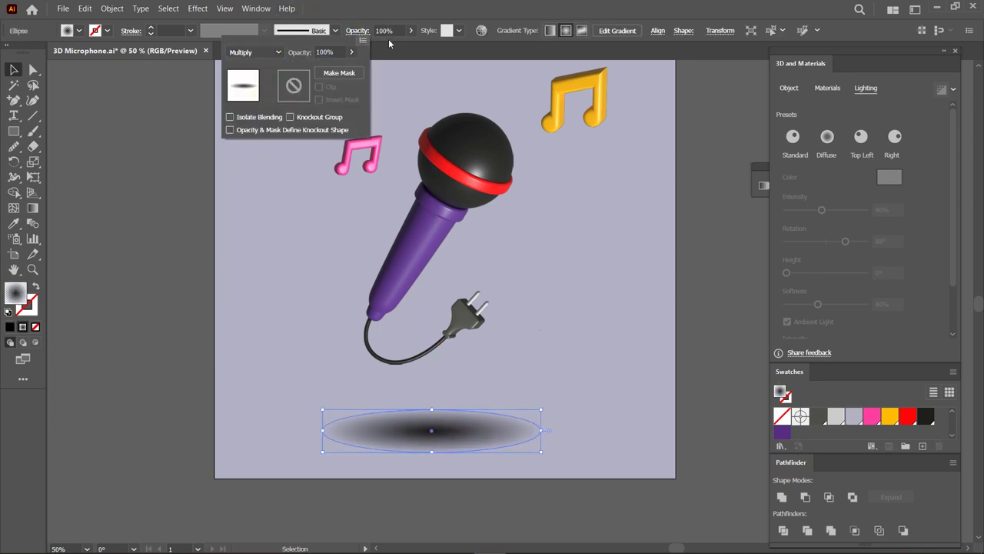
# - Lower the shadow's opacity to about 31%, then widen it and shift it left
pyautogui.click(413, 31)
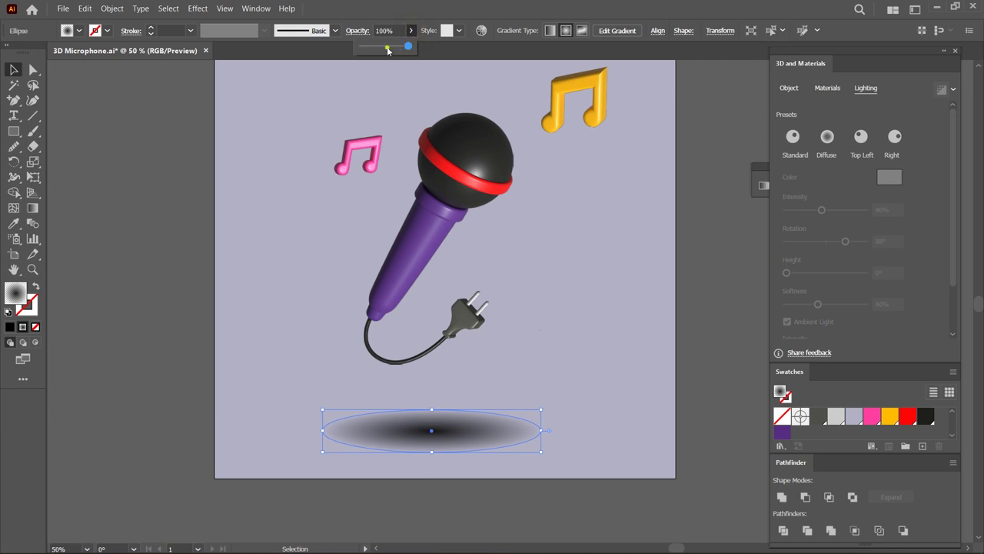
pyautogui.moveTo(392, 49); pyautogui.dragTo(379, 50)
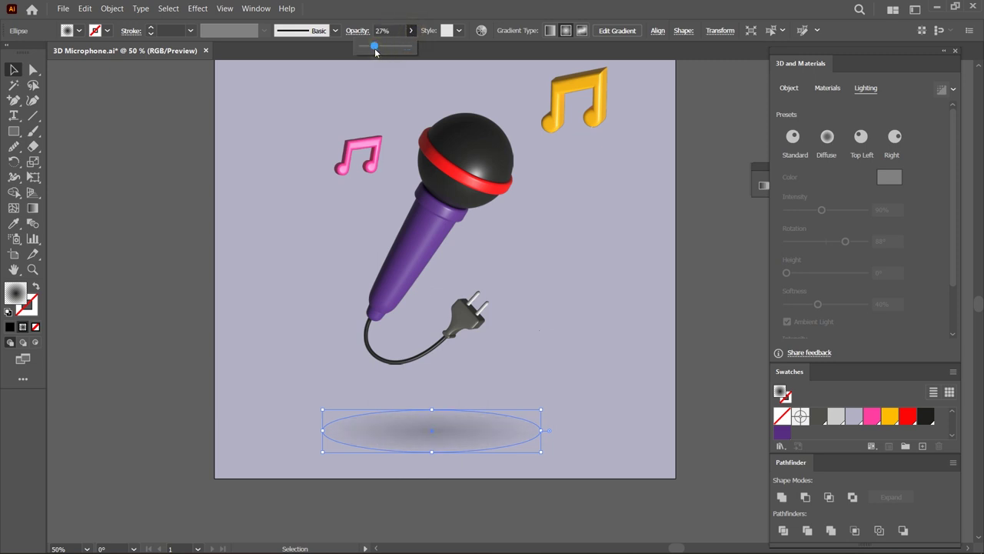
pyautogui.click(293, 335)
pyautogui.scroll(-1, 293, 335)
pyautogui.click(374, 404)
pyautogui.moveTo(462, 399)
pyautogui.mouseDown()
pyautogui.moveTo(472, 401)
pyautogui.moveTo(450, 408)
pyautogui.moveTo(393, 392)
pyautogui.mouseUp()
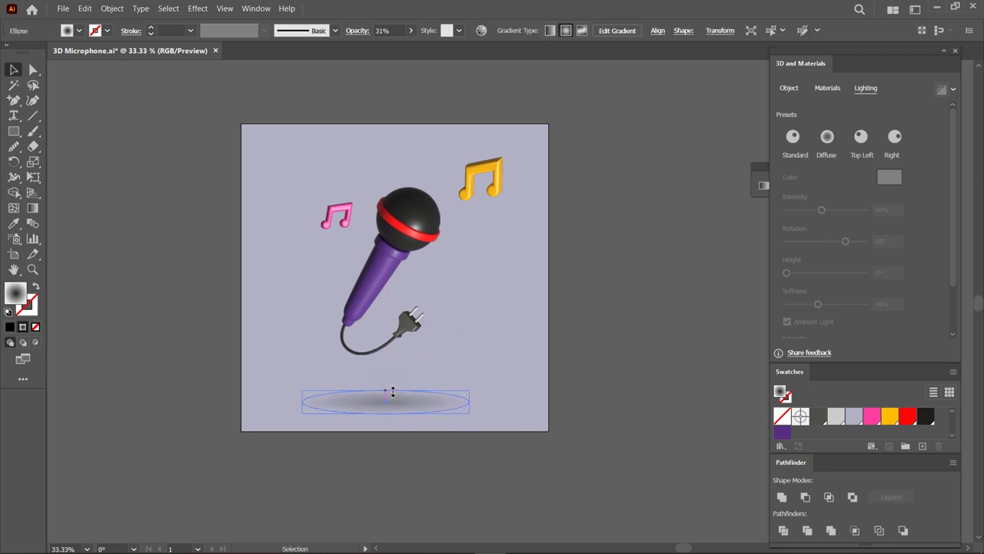
# - Move the pink note about 24 px lower and nudge the yellow note down-left, then deselect
pyautogui.click(501, 362)
pyautogui.moveTo(424, 404)
pyautogui.mouseDown()
pyautogui.moveTo(346, 229)
pyautogui.moveTo(362, 222)
pyautogui.mouseUp()
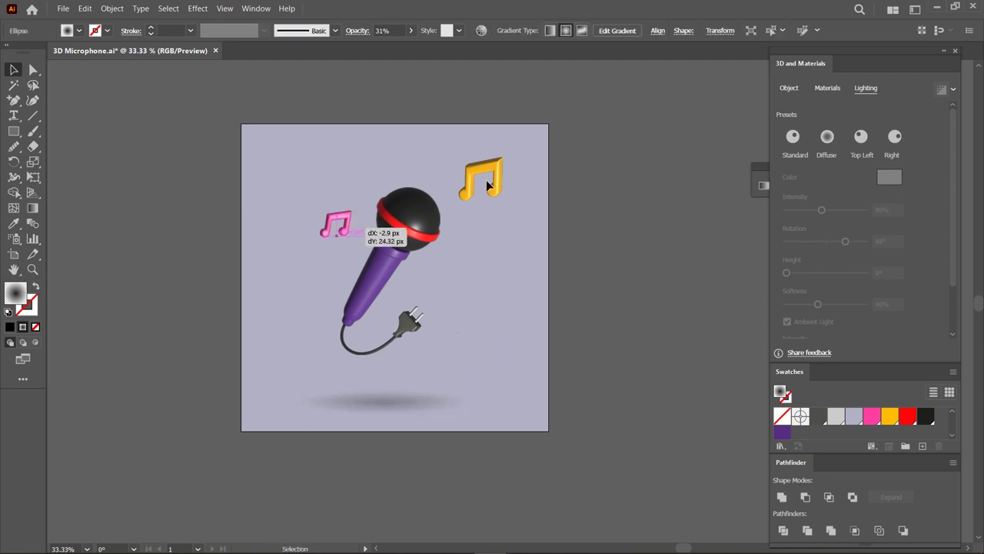
pyautogui.click(336, 223)
pyautogui.moveTo(476, 182); pyautogui.dragTo(464, 190)
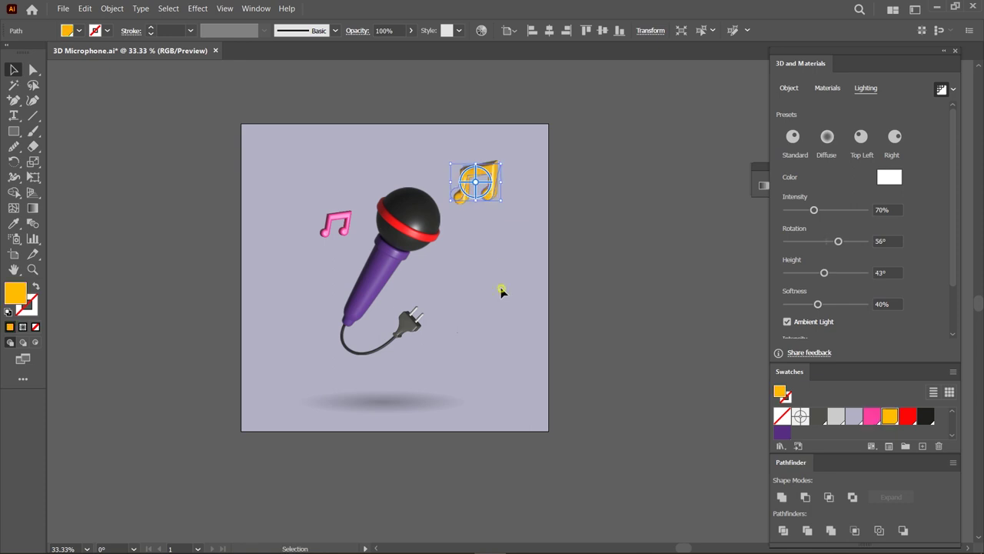
pyautogui.click(610, 266)
pyautogui.hscroll(-1, 610, 262)
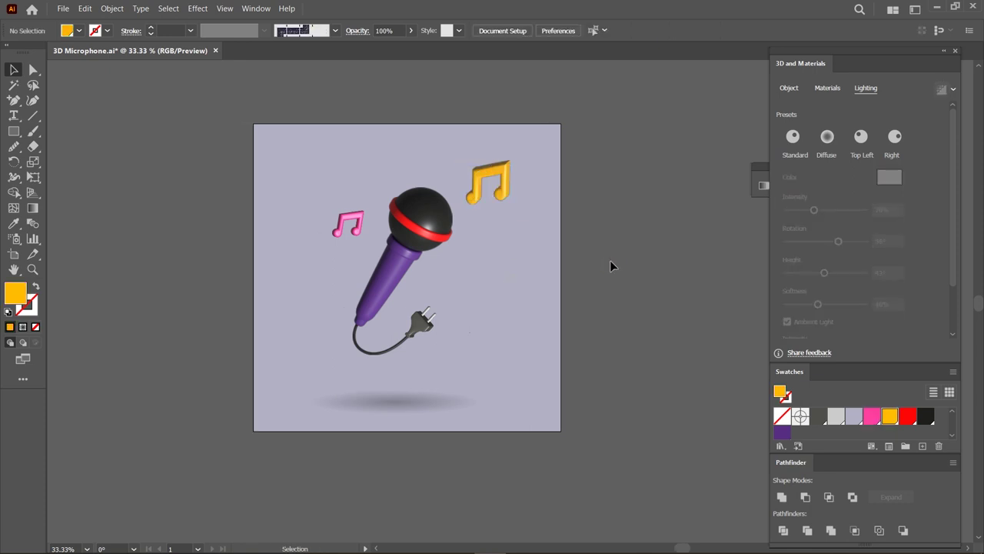